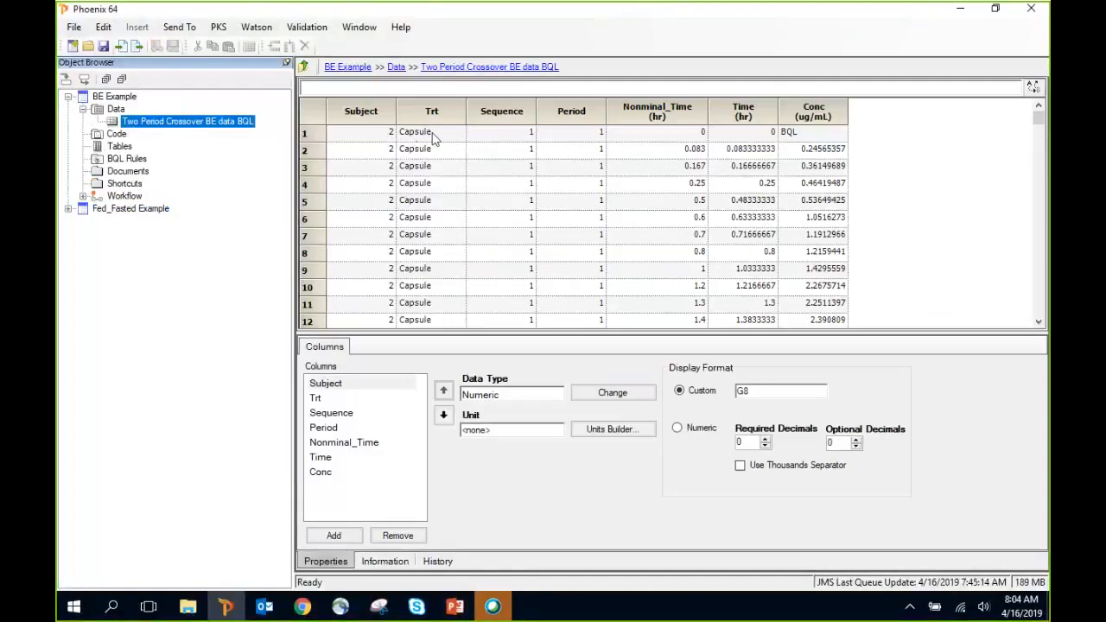
# Examine the Capsule and Tablet treatment rows in the Two Period Crossover BE data BQL worksheet.
pyautogui.click(435, 136)
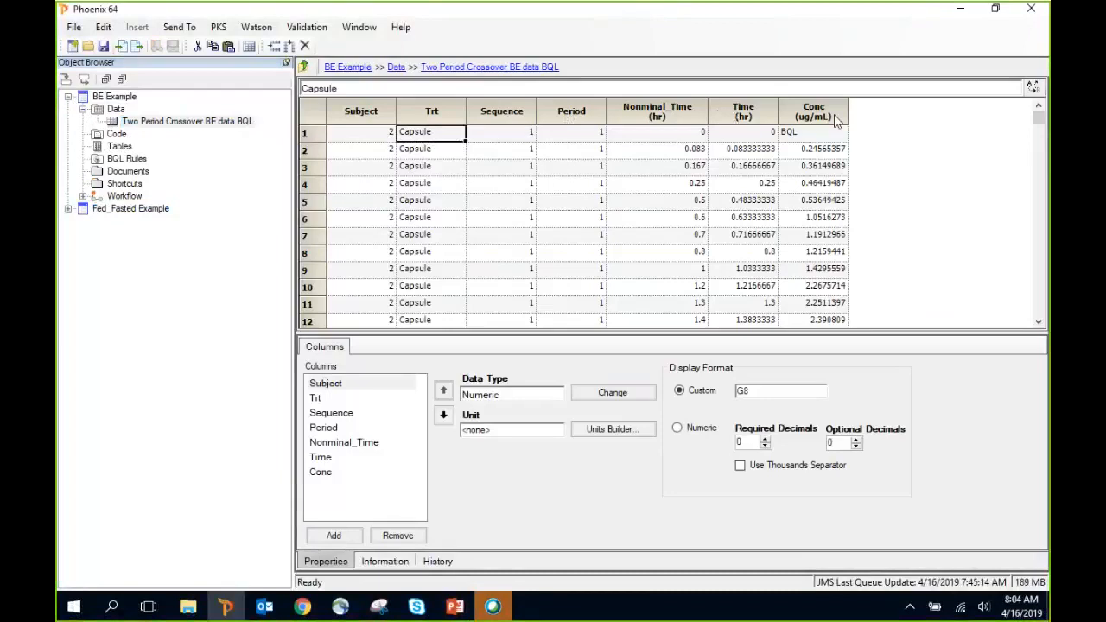
pyautogui.moveTo(1038, 121); pyautogui.dragTo(1035, 219)
pyautogui.click(425, 134)
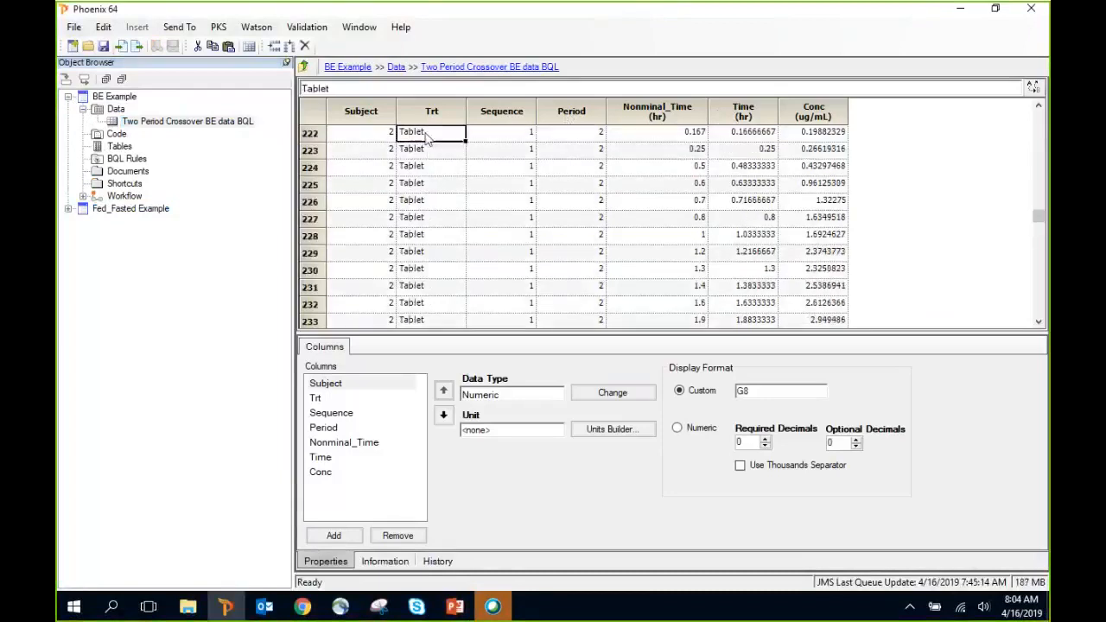
pyautogui.click(365, 134)
pyautogui.click(439, 137)
# Review the Final Parameters Pivoted results of the NCA_BE object in the BE Example workflow.
pyautogui.click(83, 196)
pyautogui.click(110, 208)
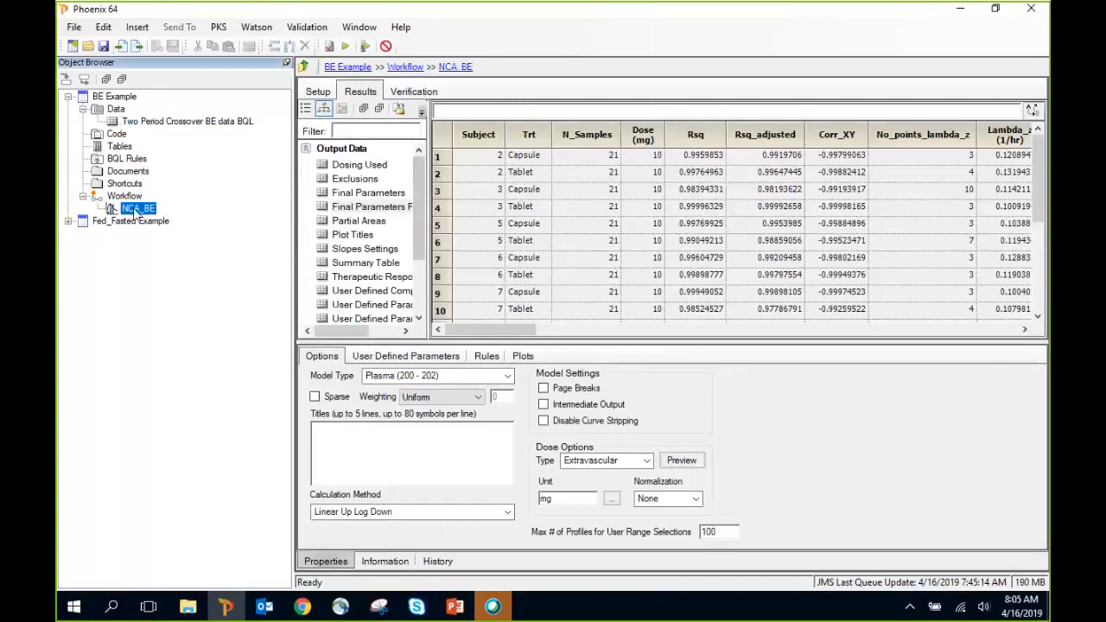
pyautogui.click(380, 208)
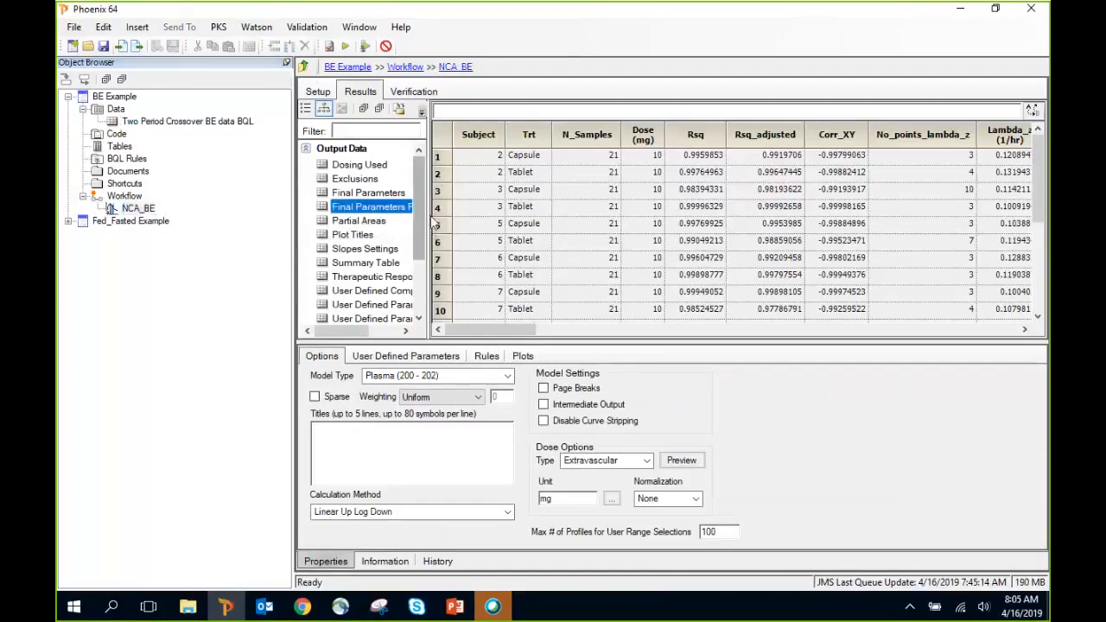
pyautogui.moveTo(428, 214); pyautogui.dragTo(449, 213)
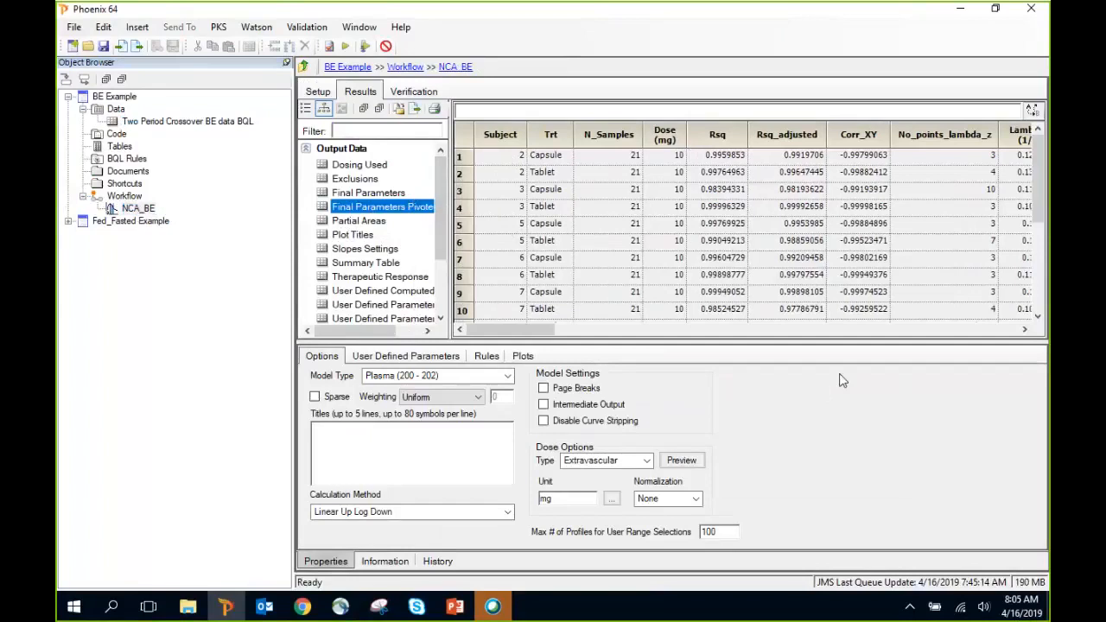
pyautogui.moveTo(527, 330)
pyautogui.mouseDown()
pyautogui.moveTo(567, 329)
pyautogui.moveTo(530, 327)
pyautogui.mouseUp()
# Load the workflow template PK Parms Tabulation 2xOver with Reporter.phxtmplt from Tables PHX8.1 Templates into the BE Example workflow.
pyautogui.click(124, 198)
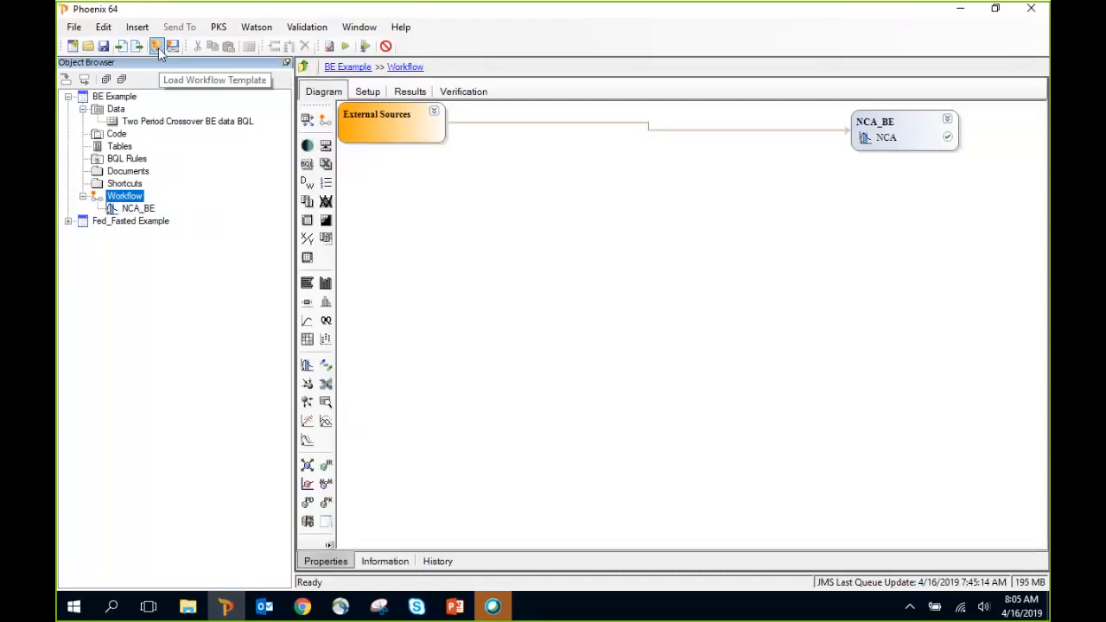
pyautogui.click(156, 48)
pyautogui.doubleClick(494, 189)
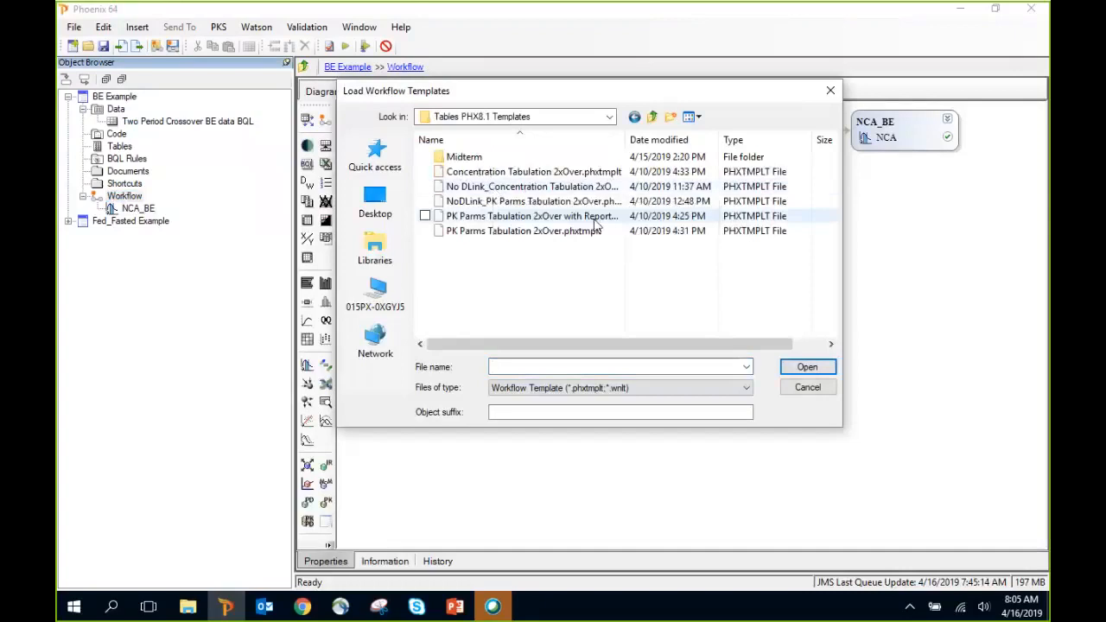
pyautogui.click(510, 219)
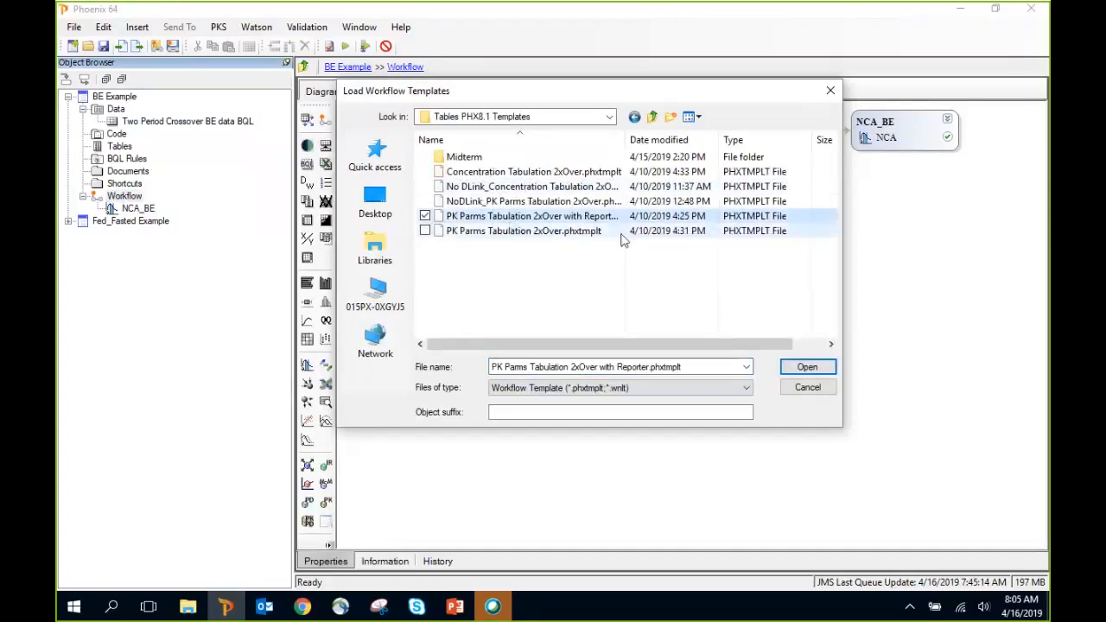
pyautogui.click(807, 367)
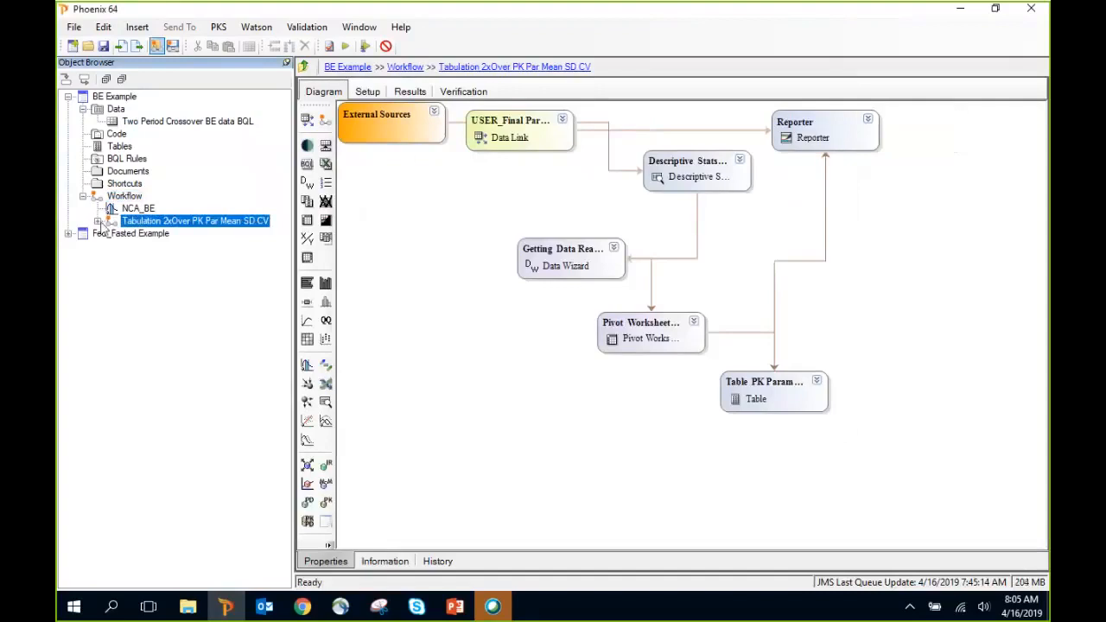
# Map NCA_BE's Final Parameters Pivoted result to the USER_Final Parameters Pivoted data link and check its column mappings.
pyautogui.click(99, 222)
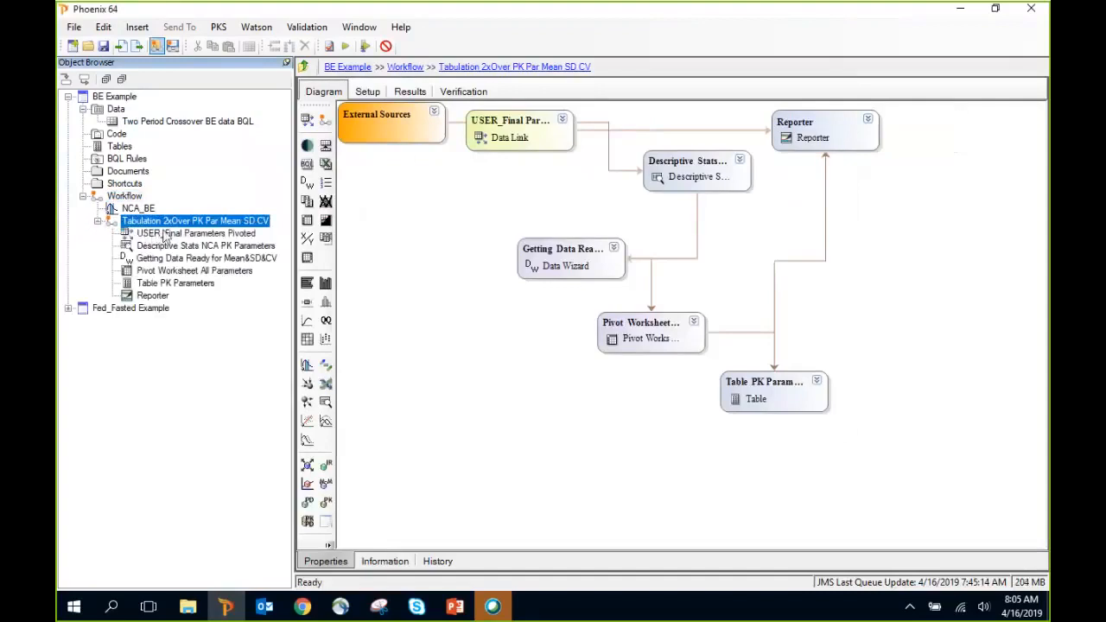
pyautogui.click(162, 233)
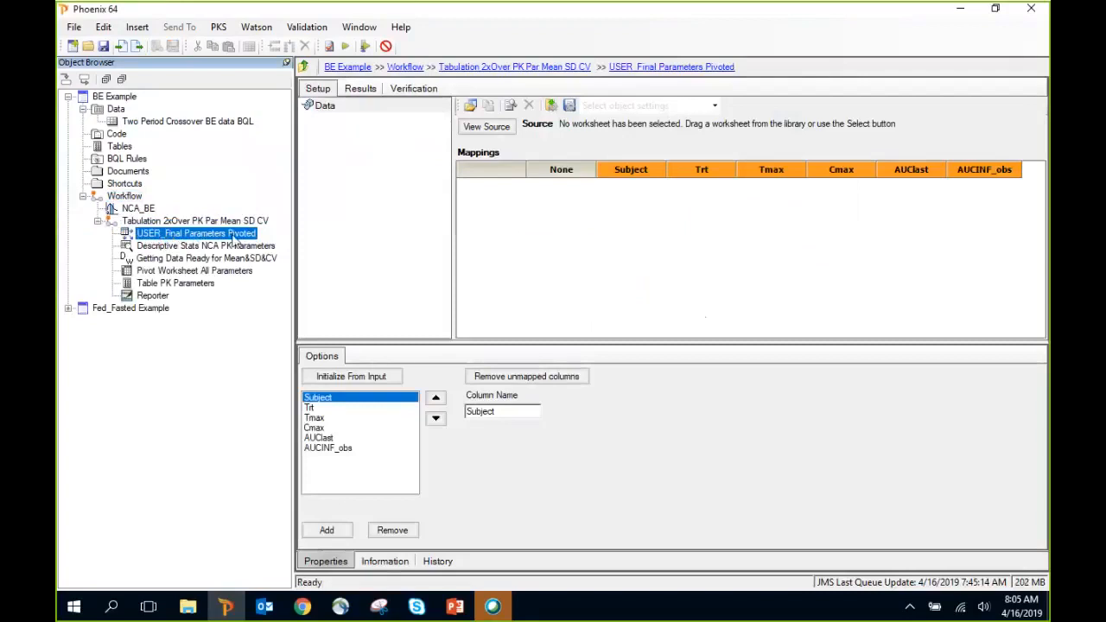
pyautogui.moveTo(139, 214); pyautogui.dragTo(565, 228)
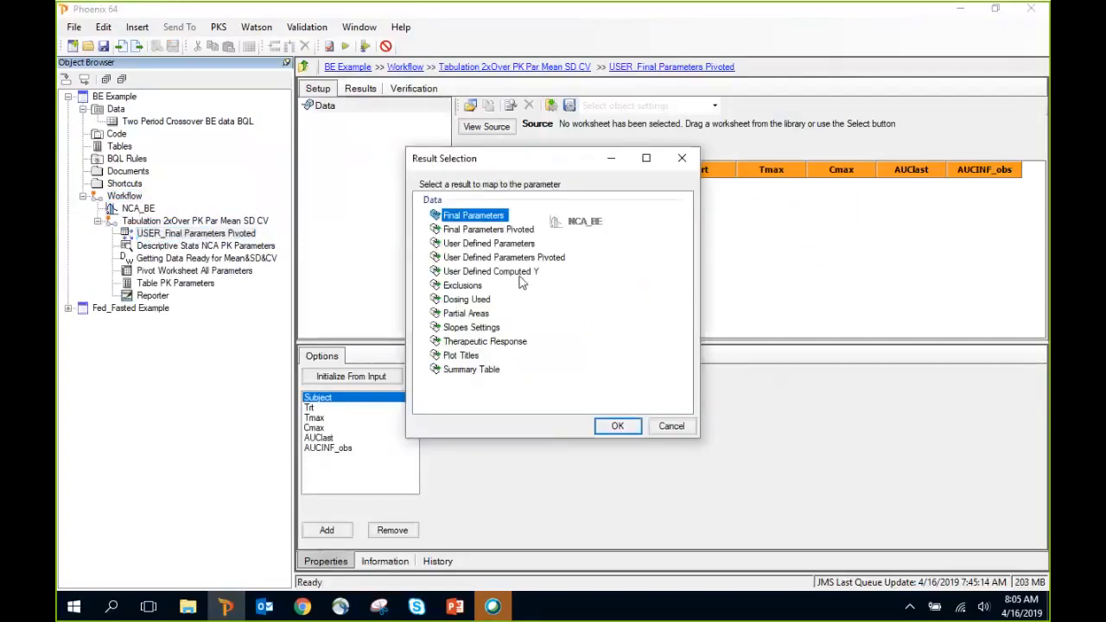
pyautogui.click(515, 231)
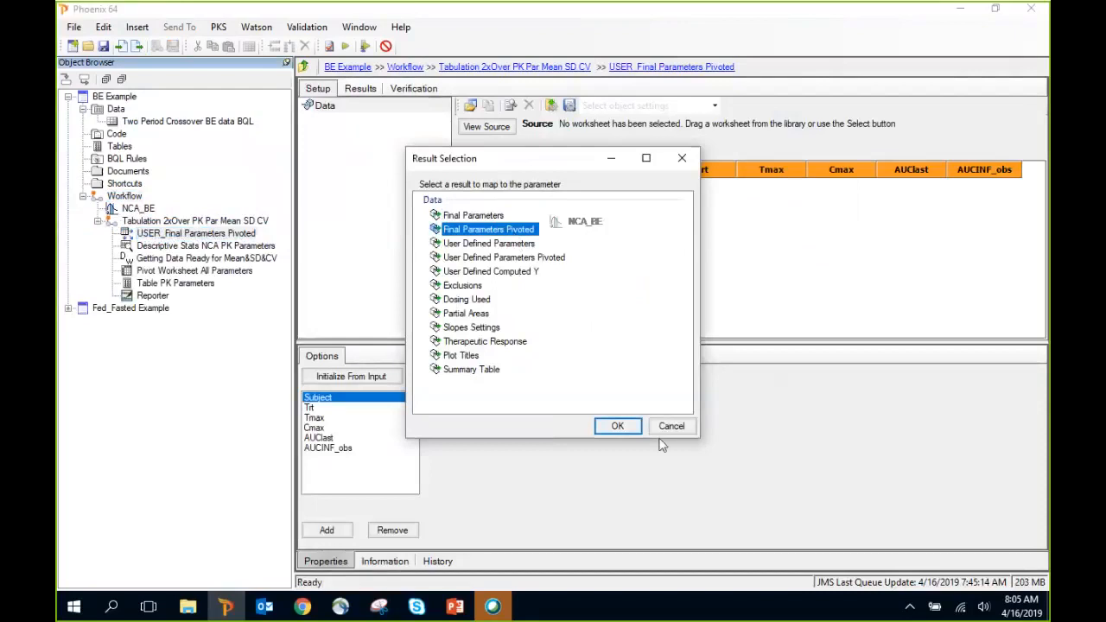
pyautogui.click(617, 426)
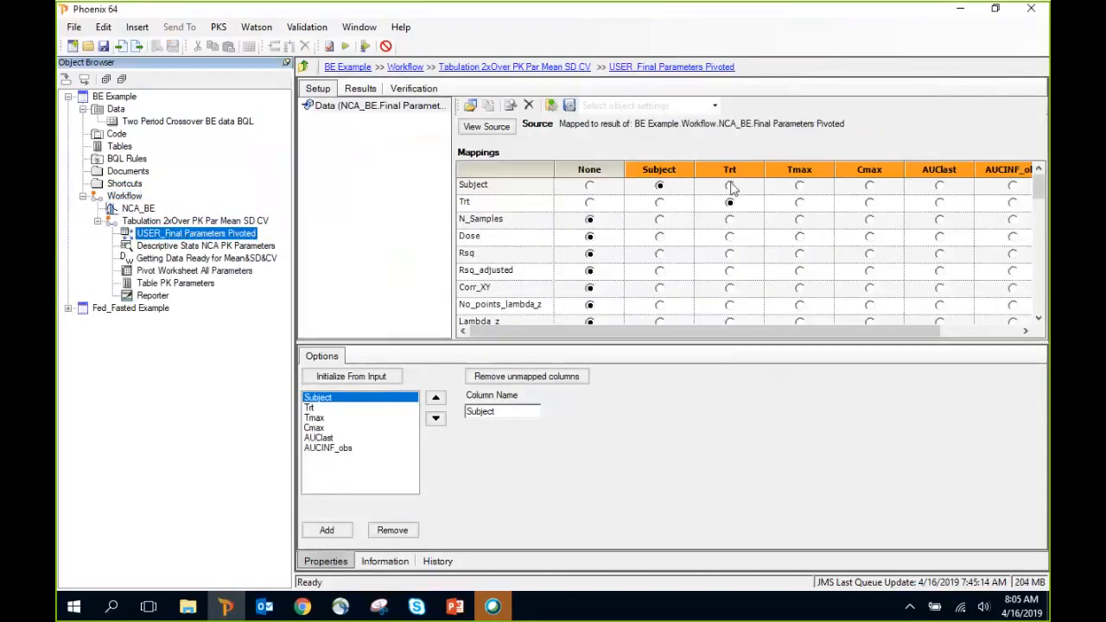
pyautogui.moveTo(934, 334); pyautogui.dragTo(1009, 335)
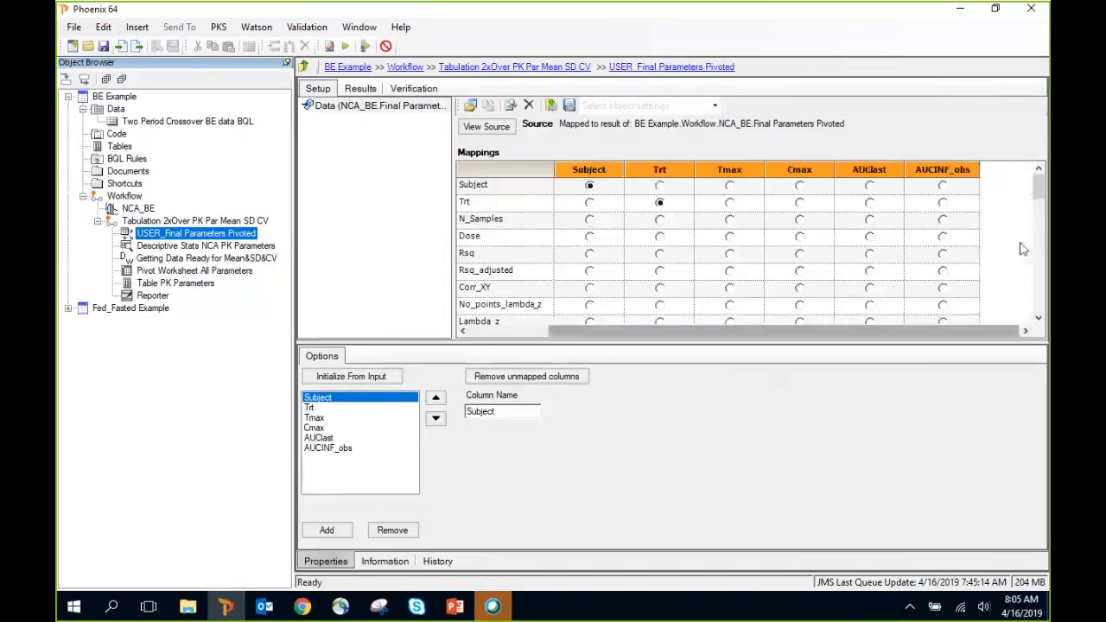
pyautogui.click(1043, 216)
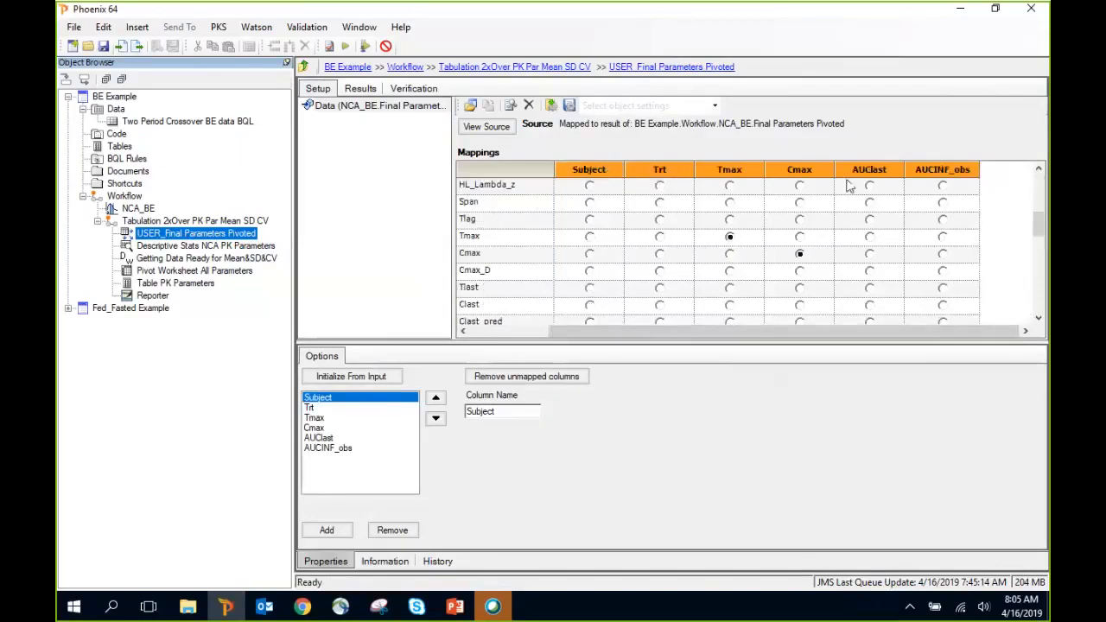
pyautogui.moveTo(1039, 223); pyautogui.dragTo(1038, 248)
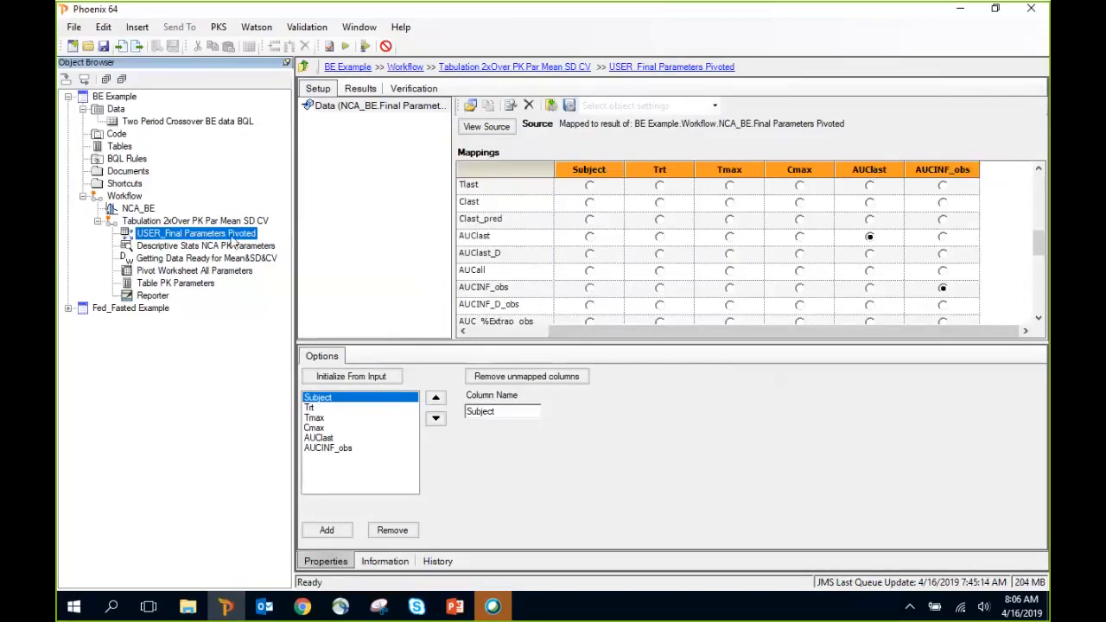
# Execute the Tabulation 2xOver PK Par Mean SD CV workflow and display the Table PK Parameters result table.
pyautogui.click(183, 222)
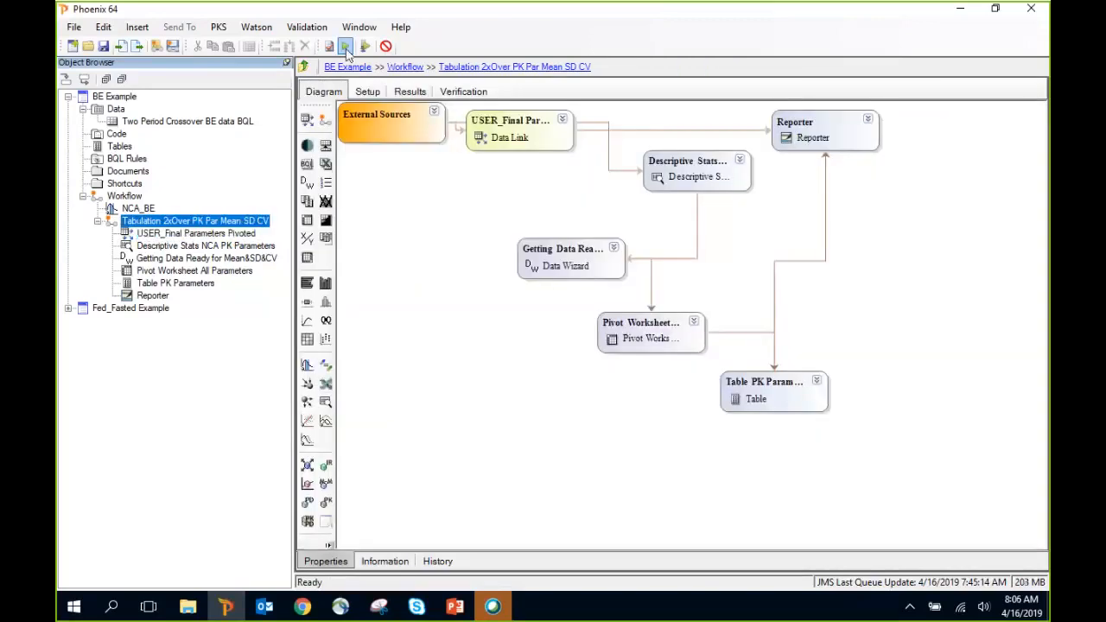
pyautogui.click(346, 47)
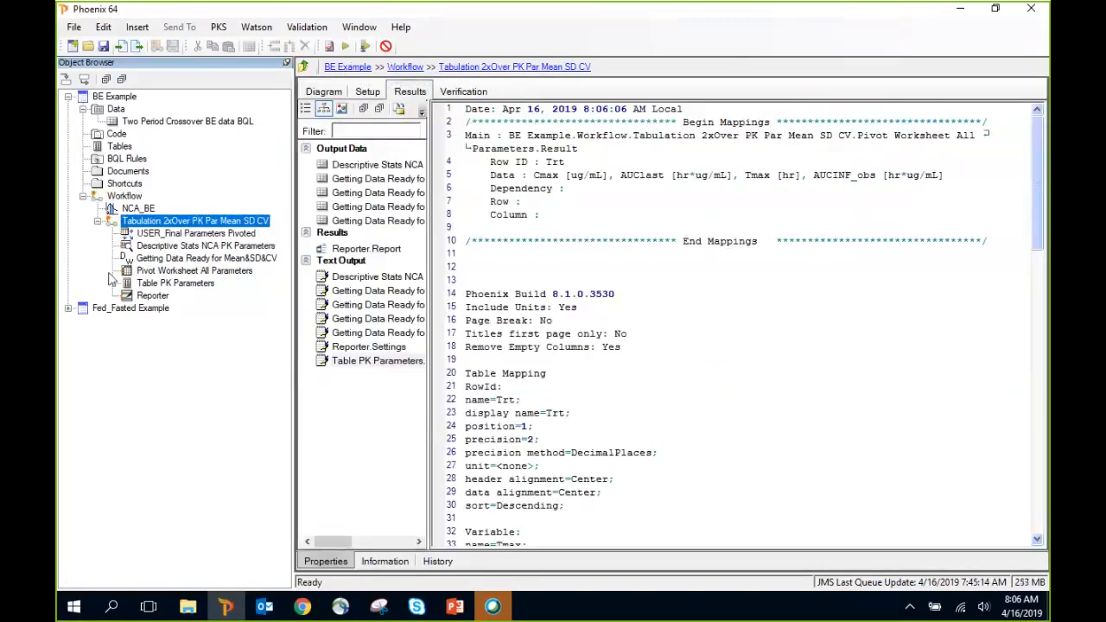
pyautogui.click(170, 285)
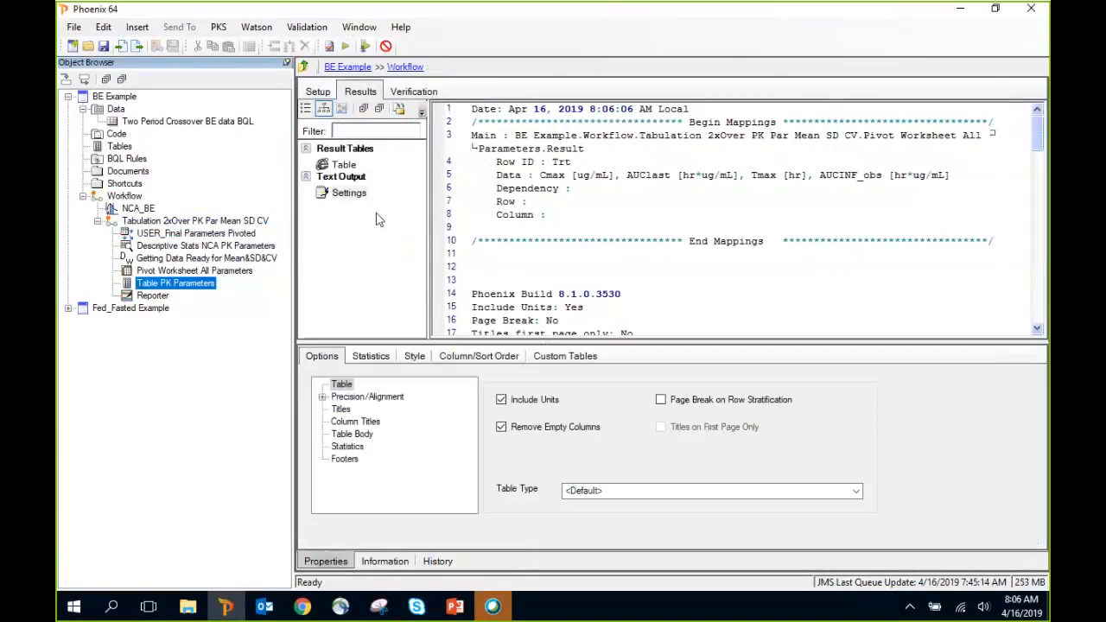
pyautogui.click(342, 166)
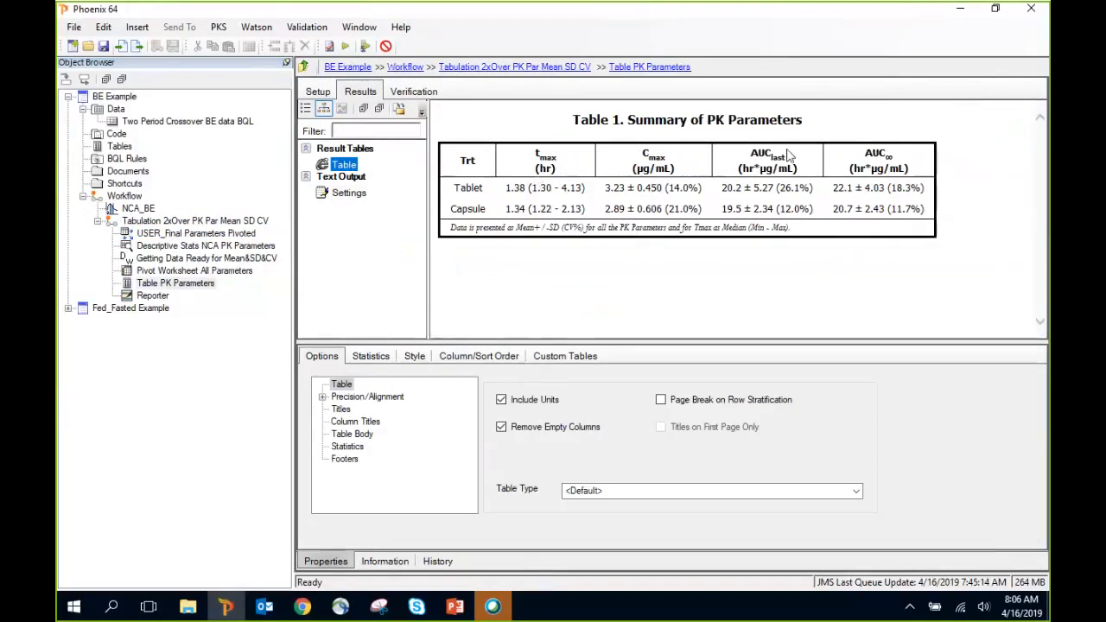
# View the Reporter object's report in the external viewer, and close the document after checking the table.
pyautogui.click(151, 296)
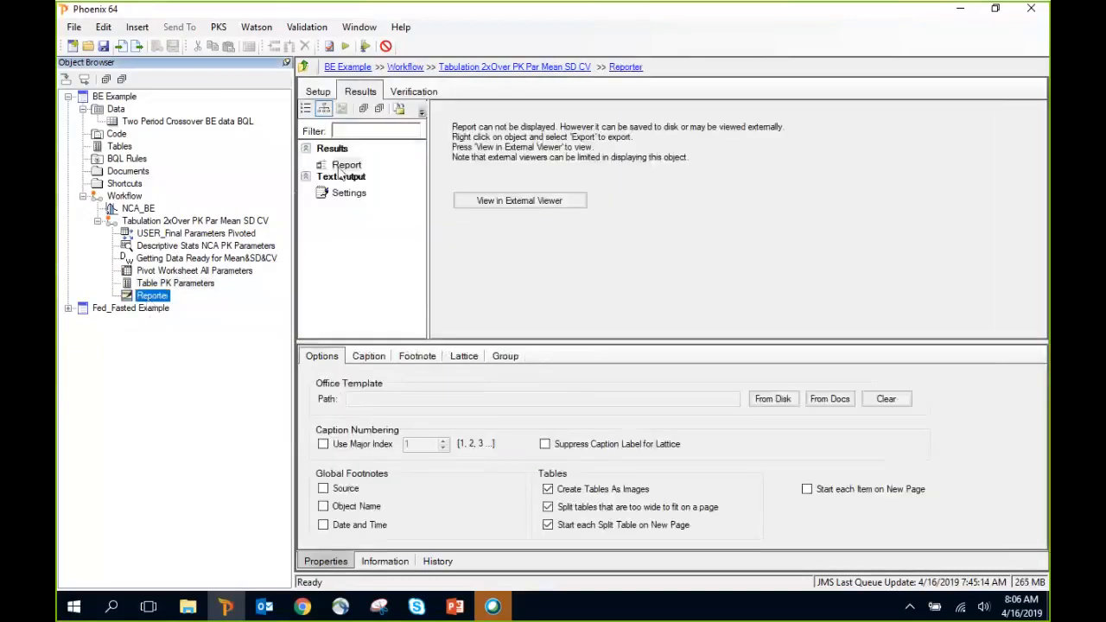
pyautogui.click(517, 204)
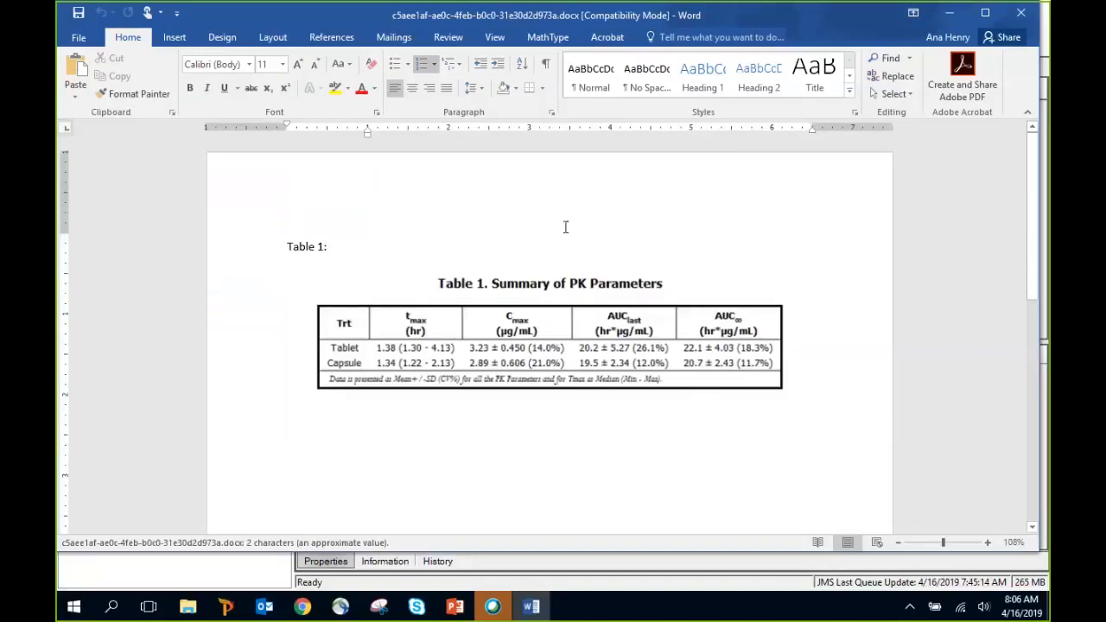
pyautogui.click(1021, 12)
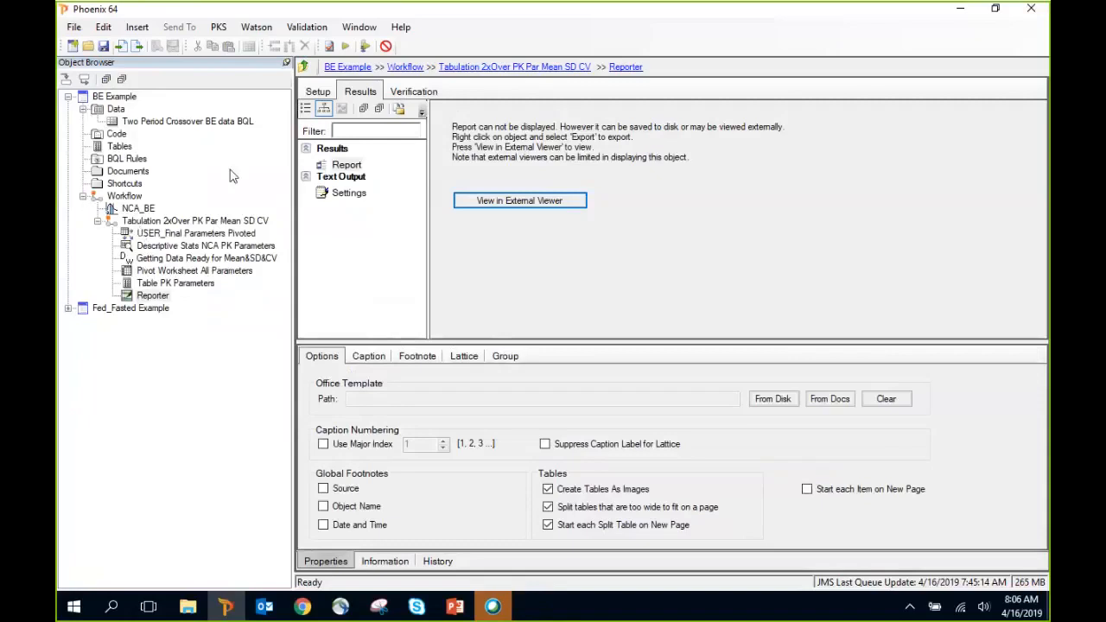
# Inspect the Fed_Fasted worksheet in the Fed_Fasted Example project and expand its workflow to find the NCA object.
pyautogui.click(69, 97)
pyautogui.click(68, 110)
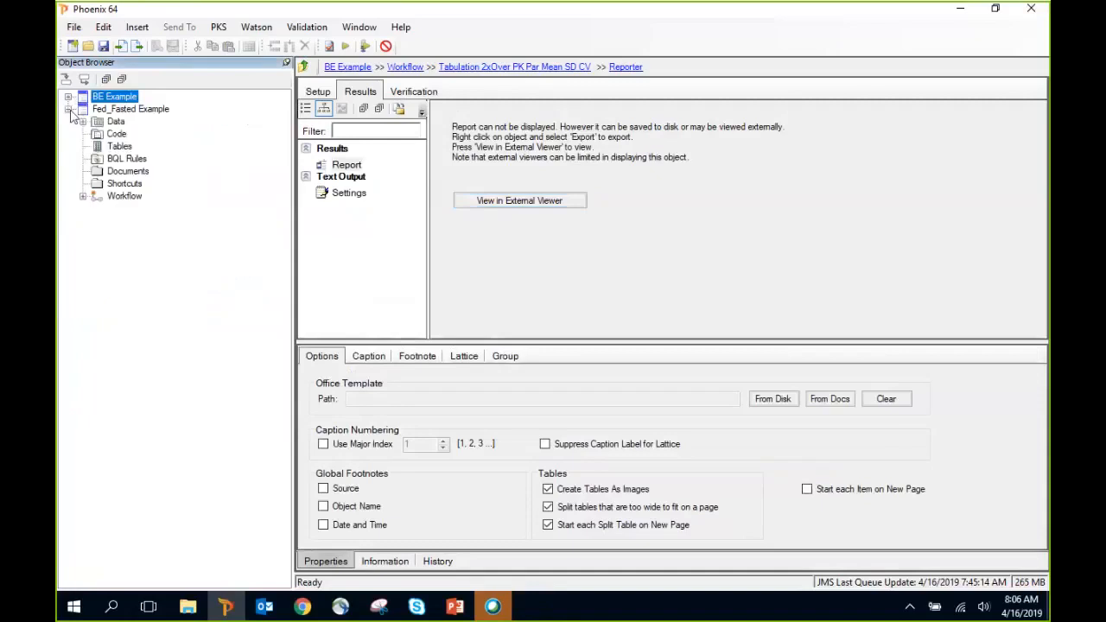
pyautogui.click(83, 122)
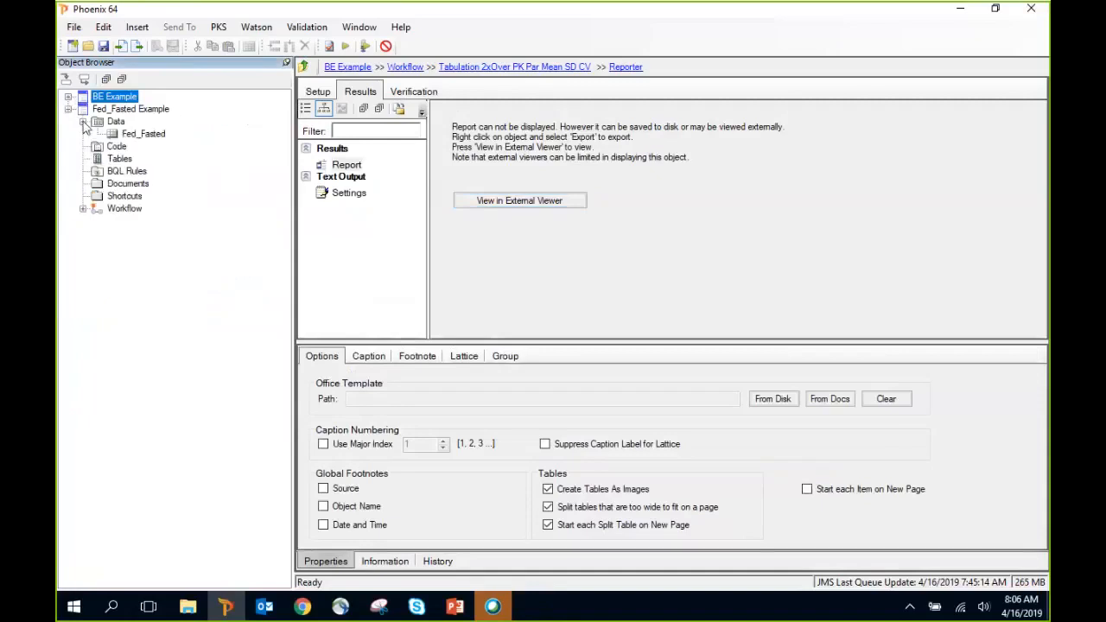
pyautogui.click(131, 135)
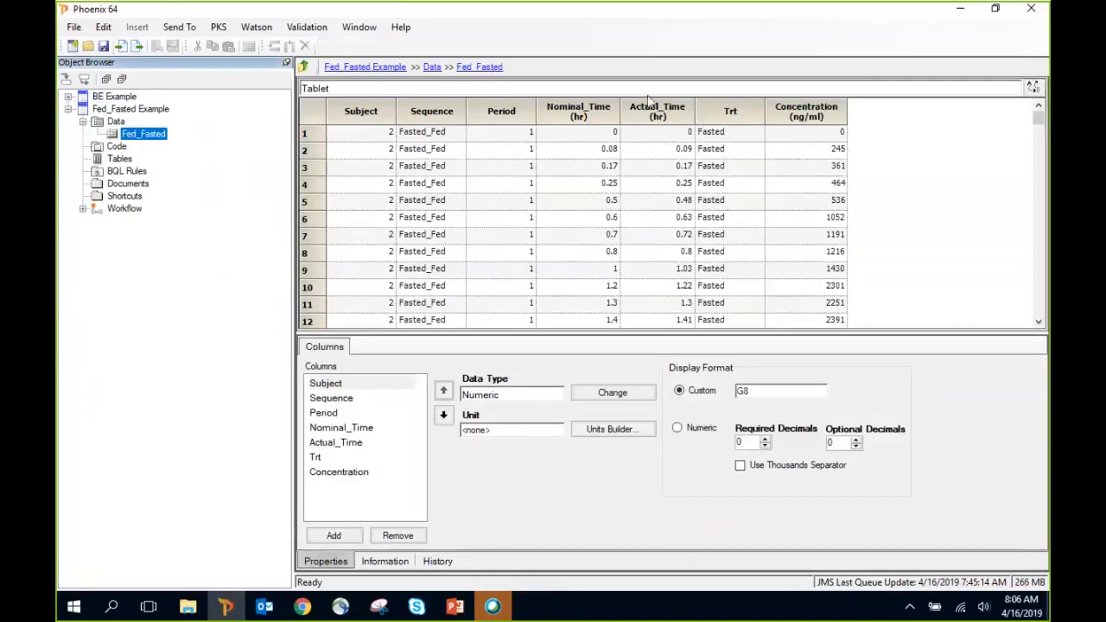
pyautogui.click(83, 210)
pyautogui.click(129, 222)
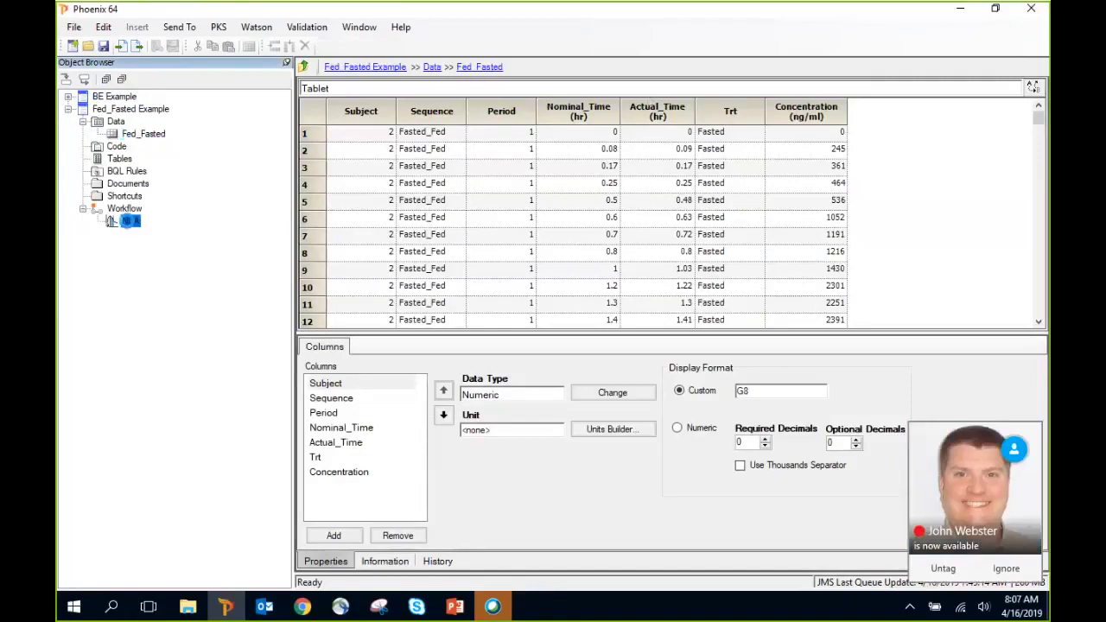
# Load the Concentration Tabulation 2xOver.phxtmplt template from Tables PHX8.1 Templates into the Fed_Fasted Example workflow.
pyautogui.click(125, 209)
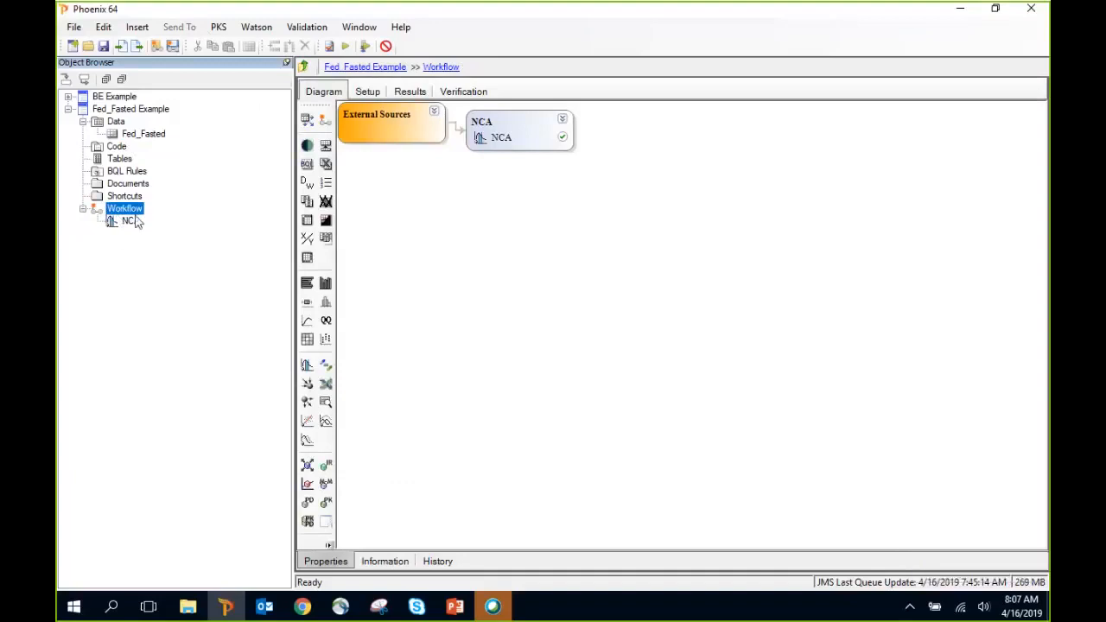
pyautogui.click(157, 48)
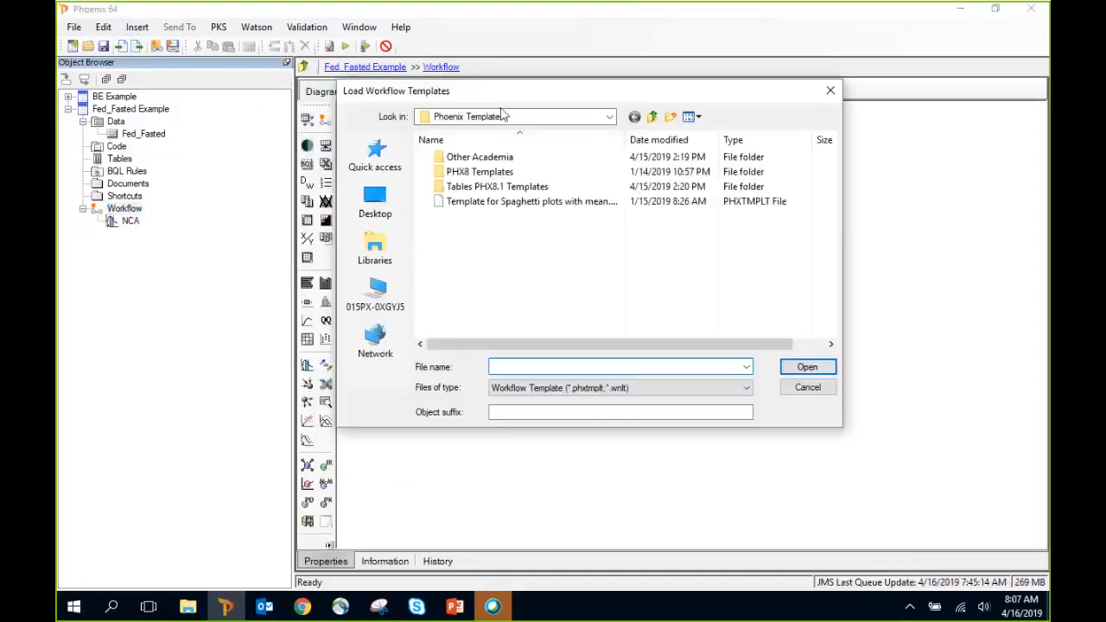
pyautogui.doubleClick(526, 185)
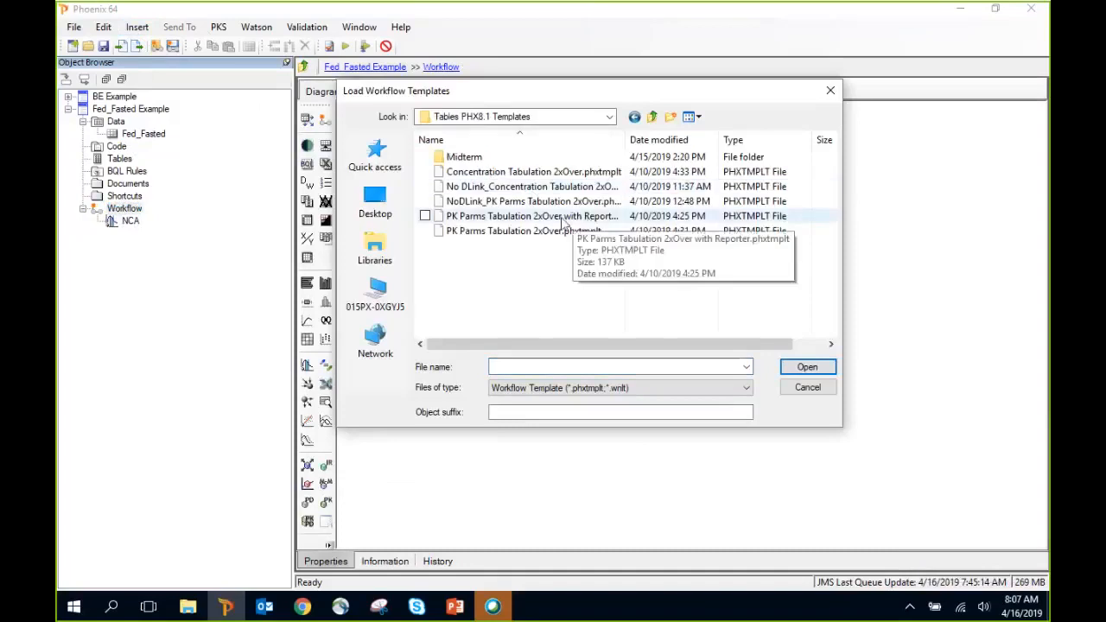
pyautogui.click(527, 172)
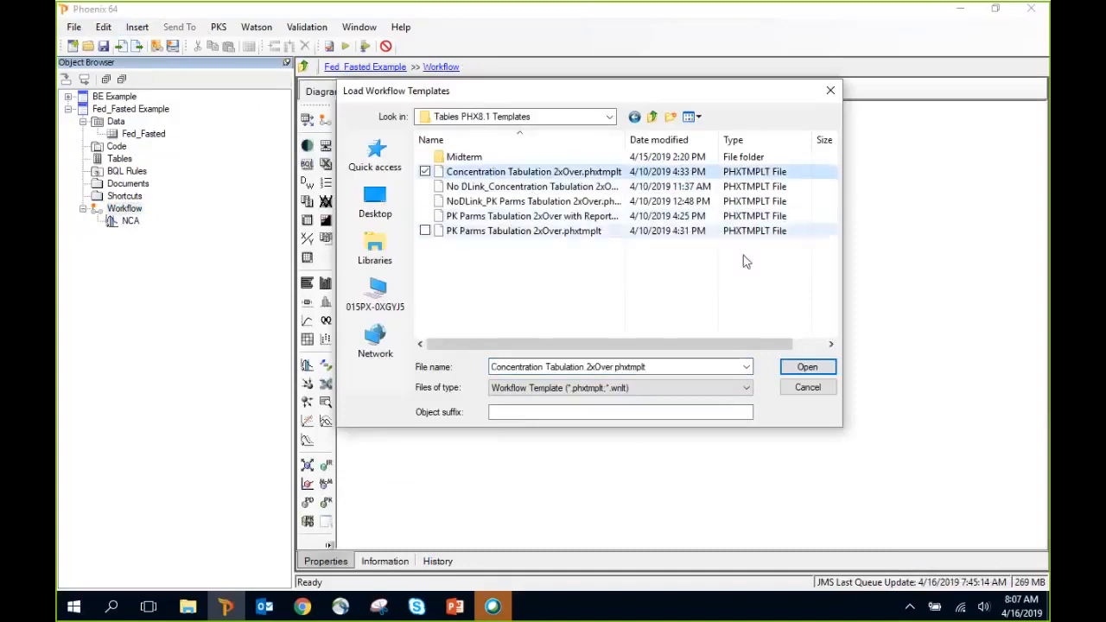
pyautogui.click(807, 366)
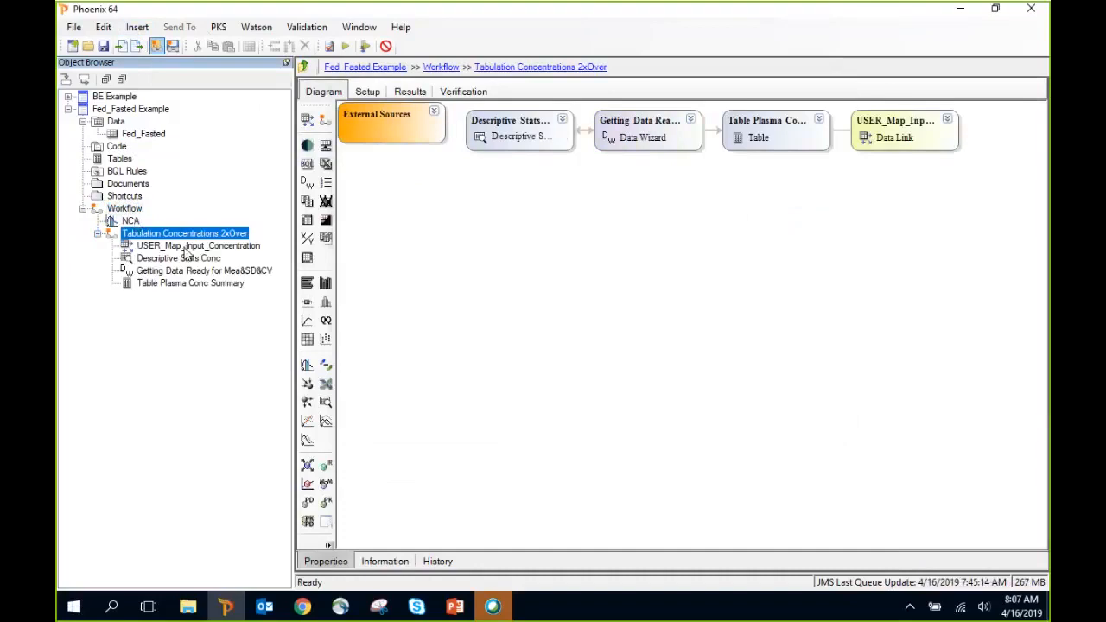
# Map the Fed_Fasted worksheet as the data source of the USER_Map_Input_Concentration data link.
pyautogui.click(172, 246)
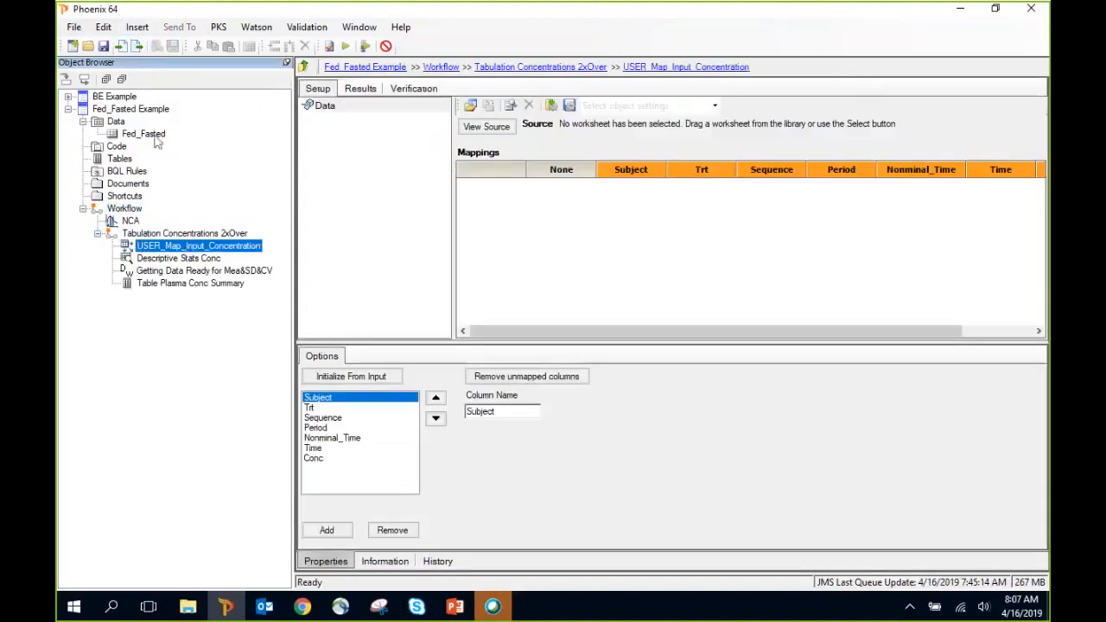
pyautogui.moveTo(154, 140); pyautogui.dragTo(659, 225)
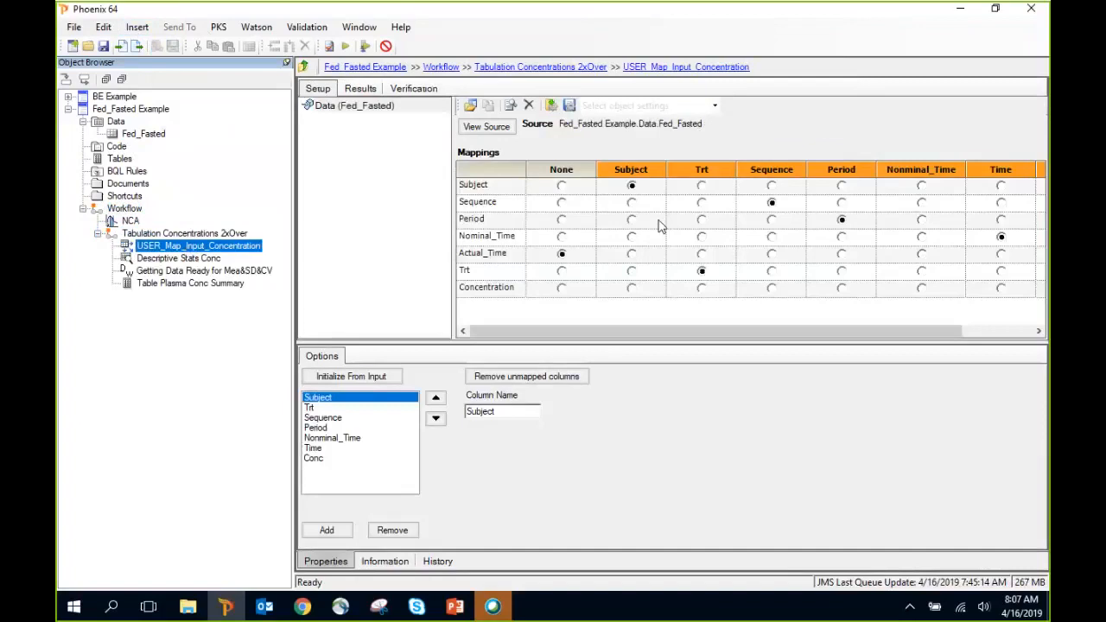
# Map Nominal_Time to Nonminal_Time and Actual_Time to Time in the USER_Map_Input_Concentration data link, and check the Concentration mapping.
pyautogui.click(923, 243)
pyautogui.click(921, 240)
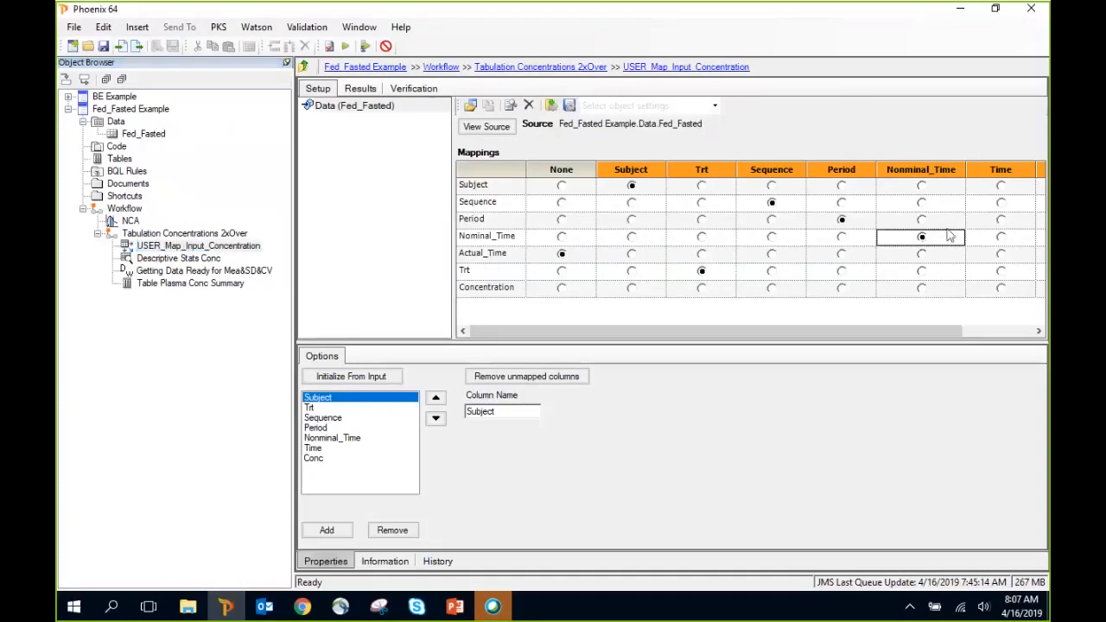
pyautogui.click(1001, 255)
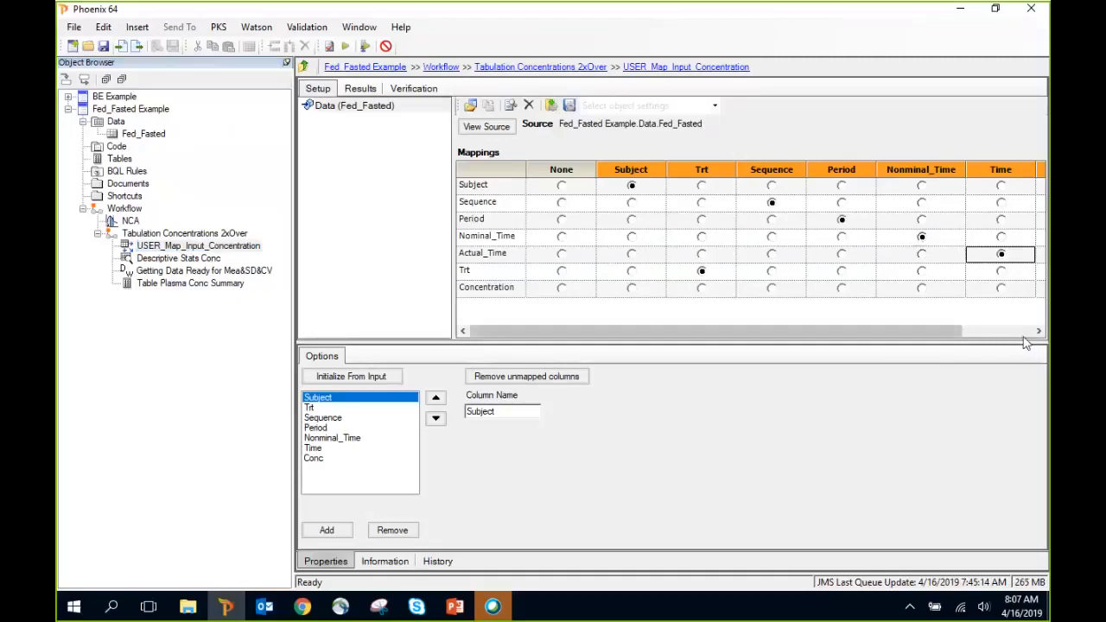
pyautogui.click(1040, 332)
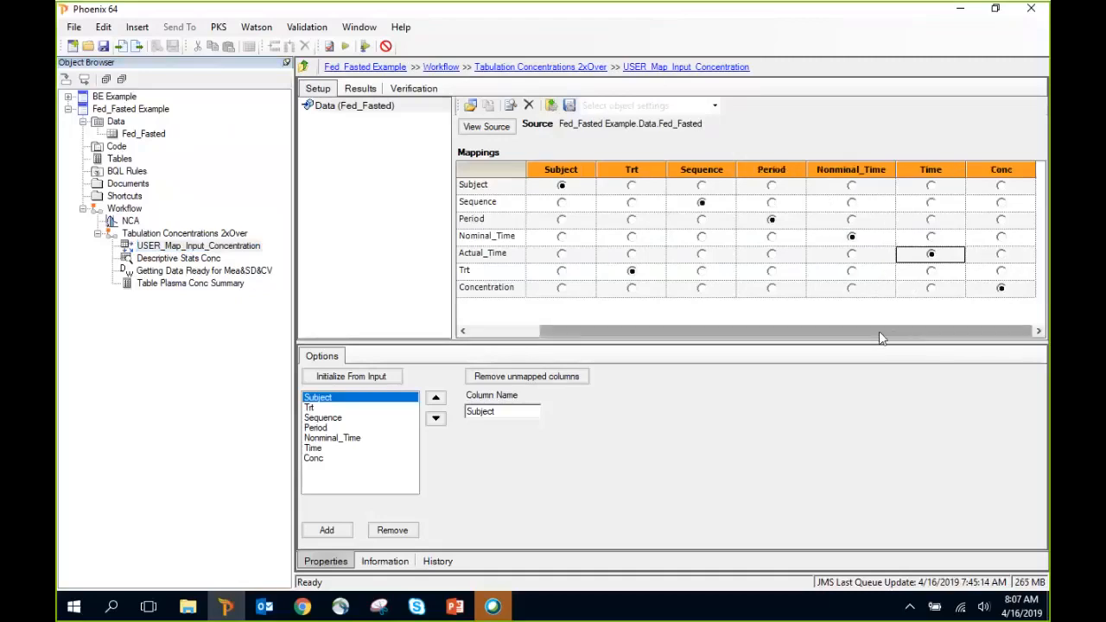
pyautogui.moveTo(879, 332); pyautogui.dragTo(779, 333)
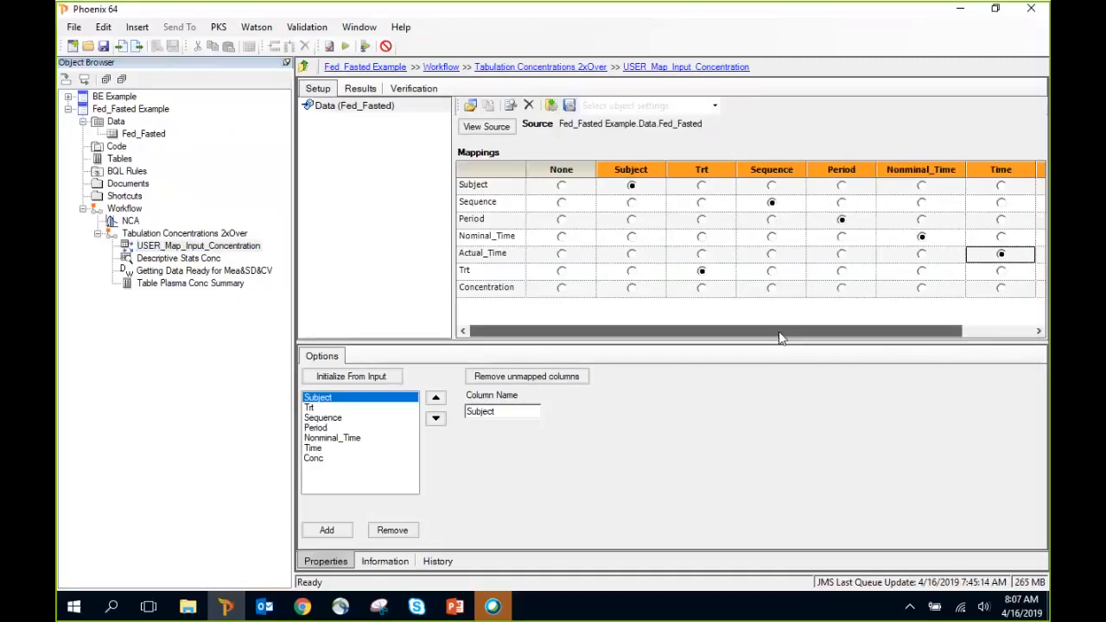
# Execute the Tabulation Concentrations 2xOver workflow and view the result table of the Table Plasma Conc Summary object.
pyautogui.click(147, 237)
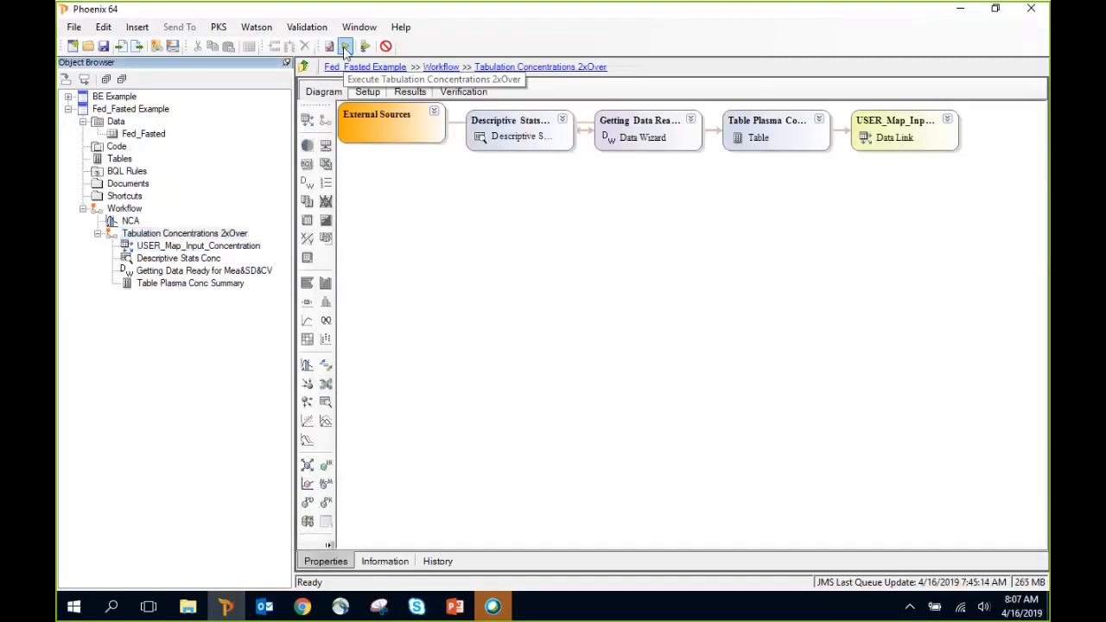
pyautogui.click(345, 48)
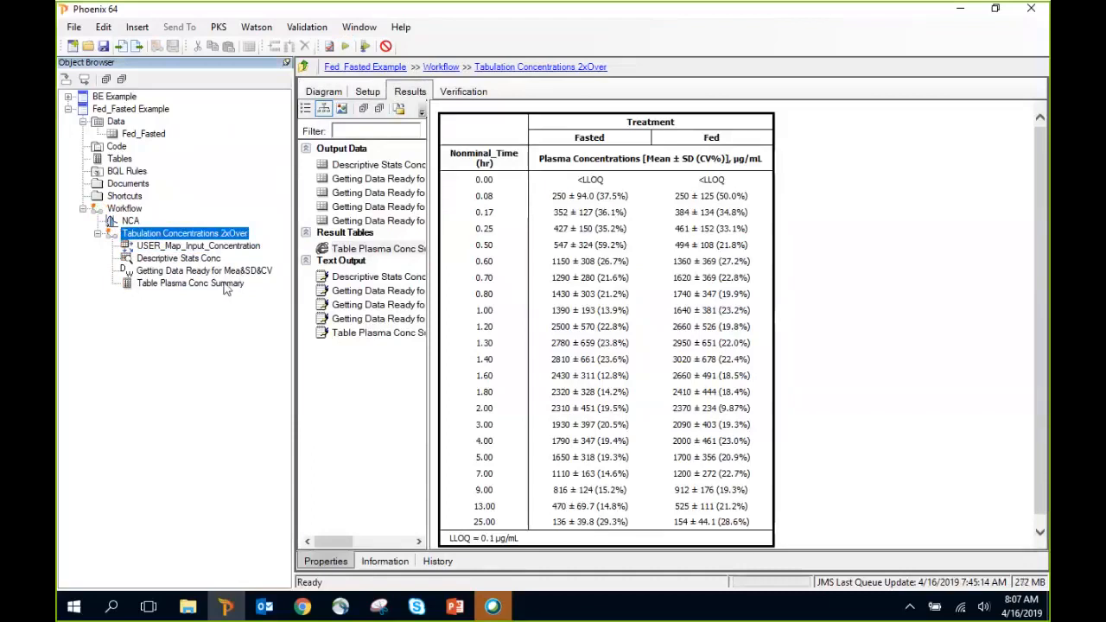
pyautogui.click(224, 283)
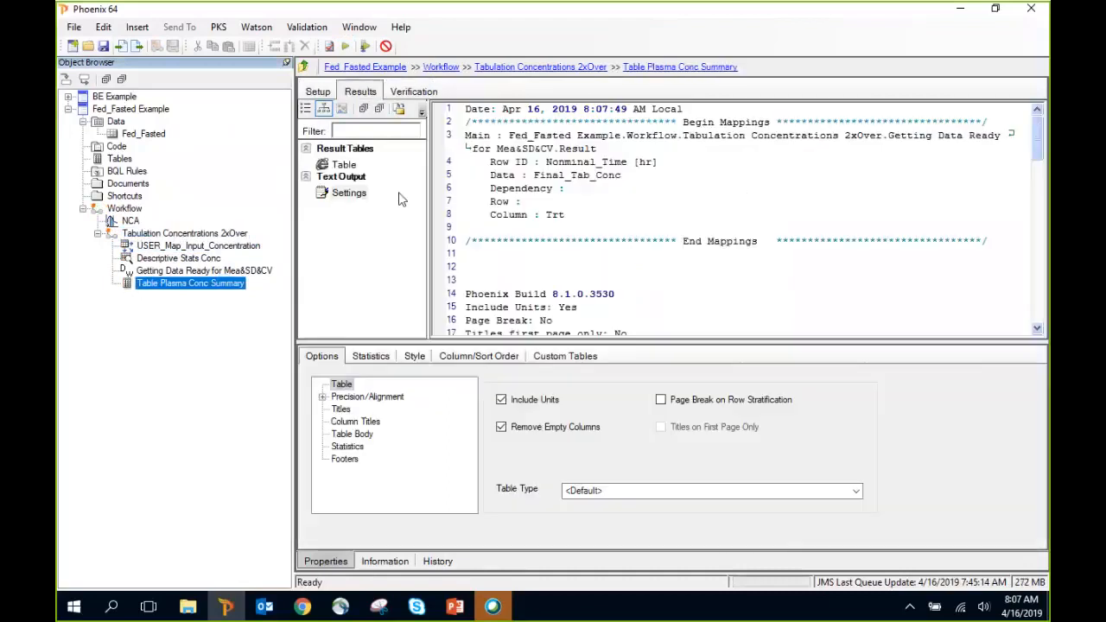
pyautogui.click(343, 165)
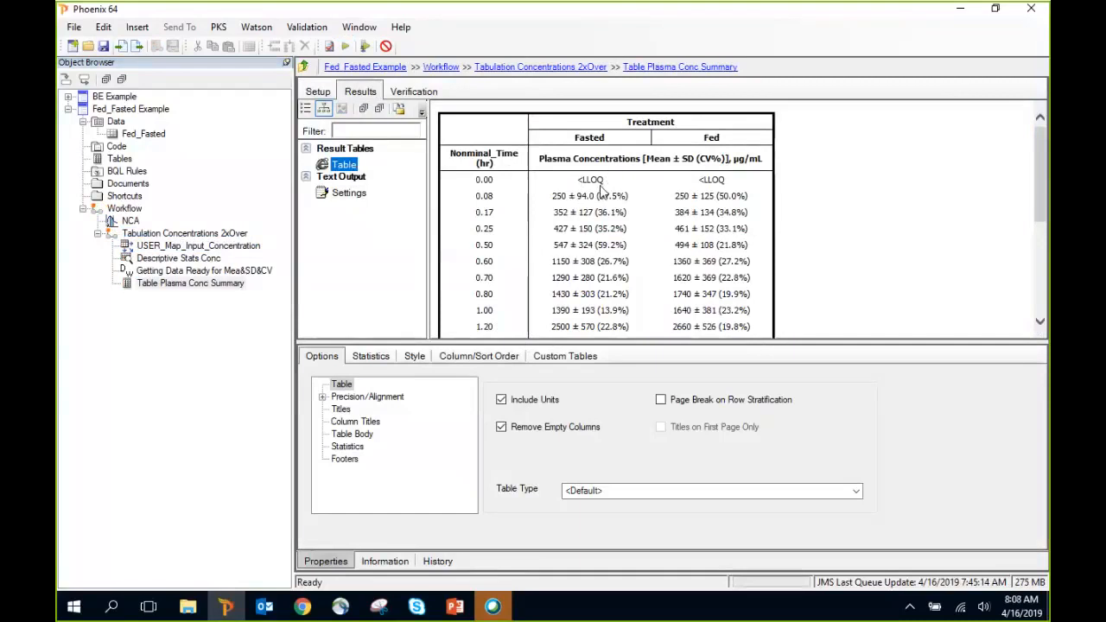
# Close the Fed_Fasted Example and BE Example projects without saving their changes.
pyautogui.rightClick(158, 111)
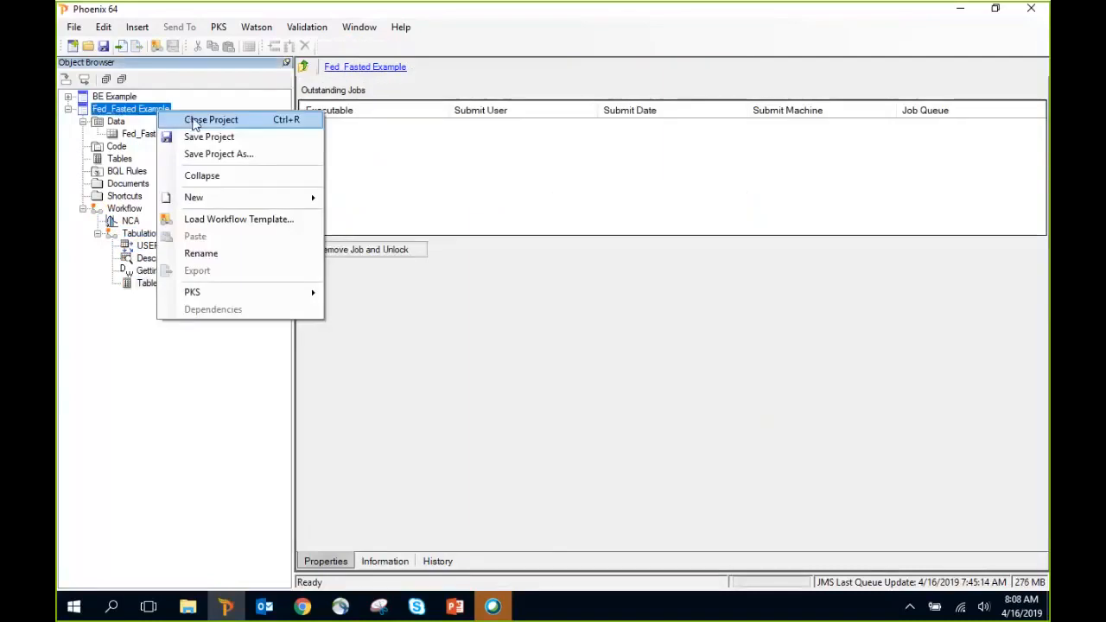
pyautogui.click(195, 122)
pyautogui.click(593, 328)
pyautogui.click(566, 333)
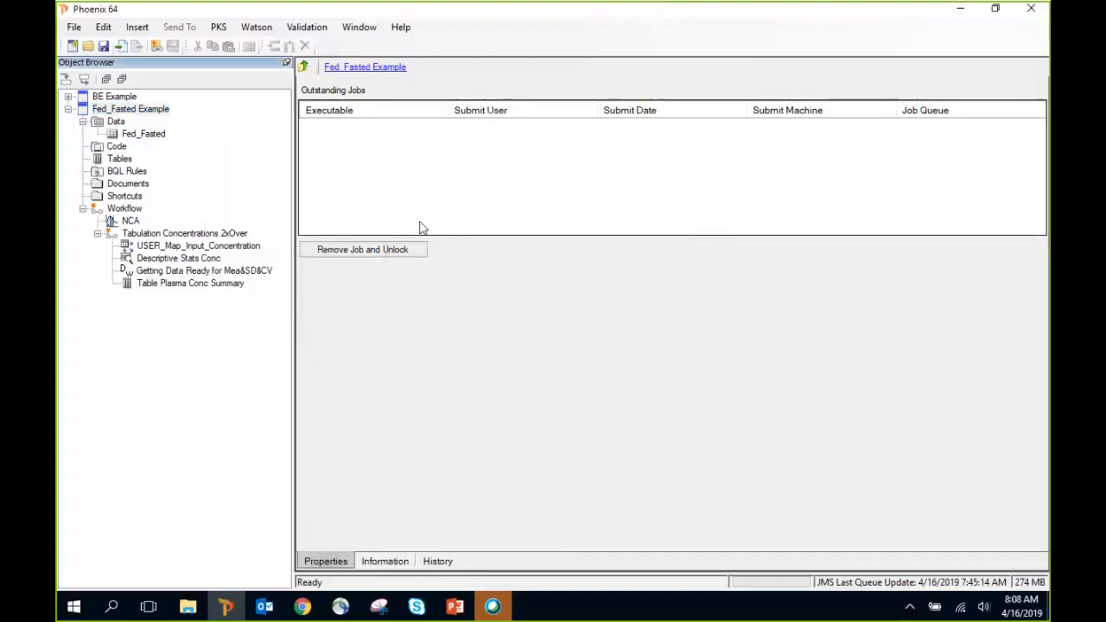
pyautogui.rightClick(130, 104)
pyautogui.click(177, 109)
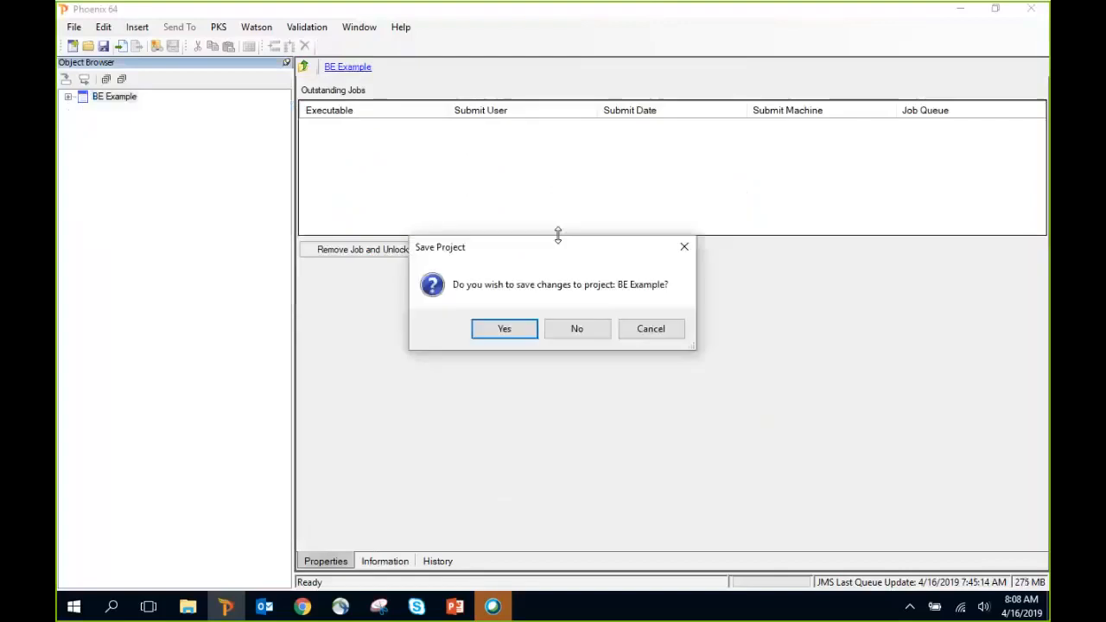
pyautogui.click(576, 329)
pyautogui.click(553, 334)
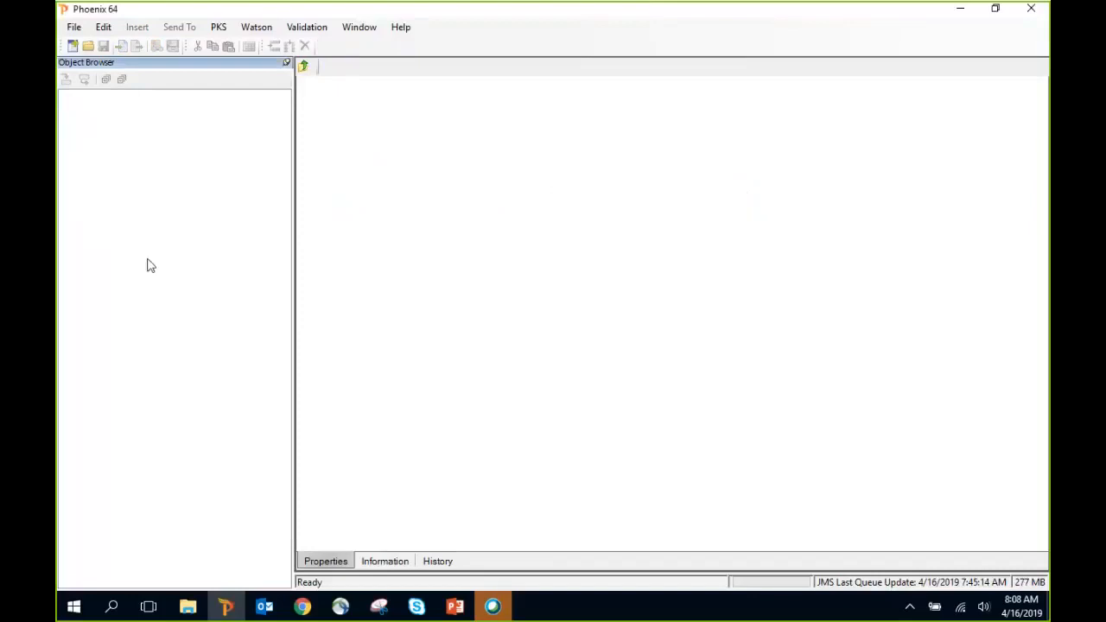
# Load the project file Start Webinar Custom Tables Phoenix 8_1.phxproj from the Custom Tables folder.
pyautogui.click(74, 29)
pyautogui.click(88, 61)
pyautogui.click(379, 240)
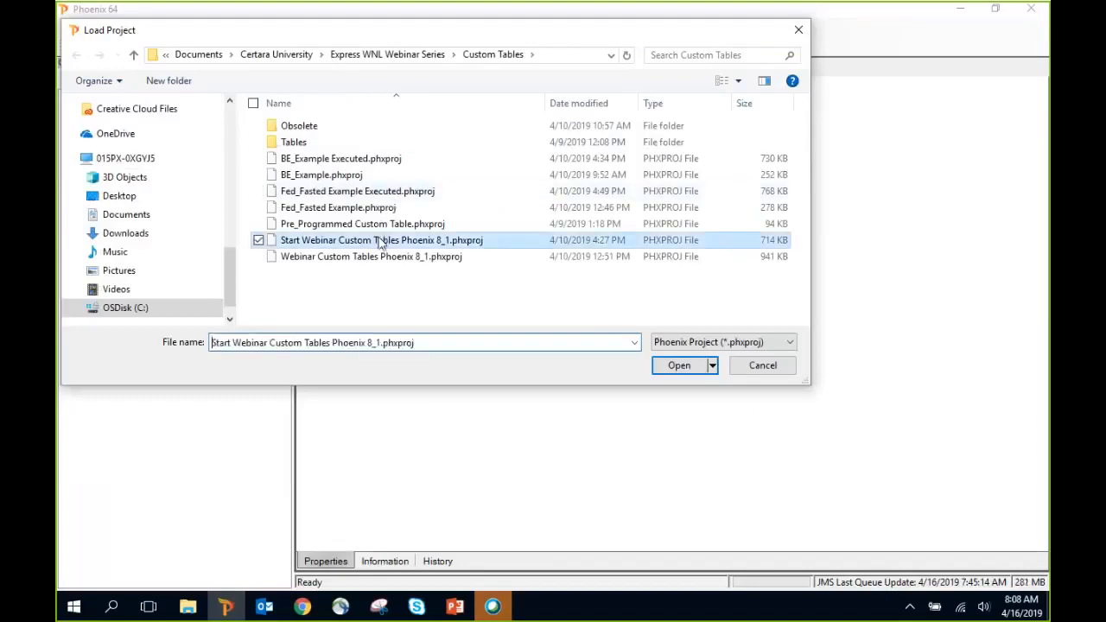
pyautogui.press('Return')
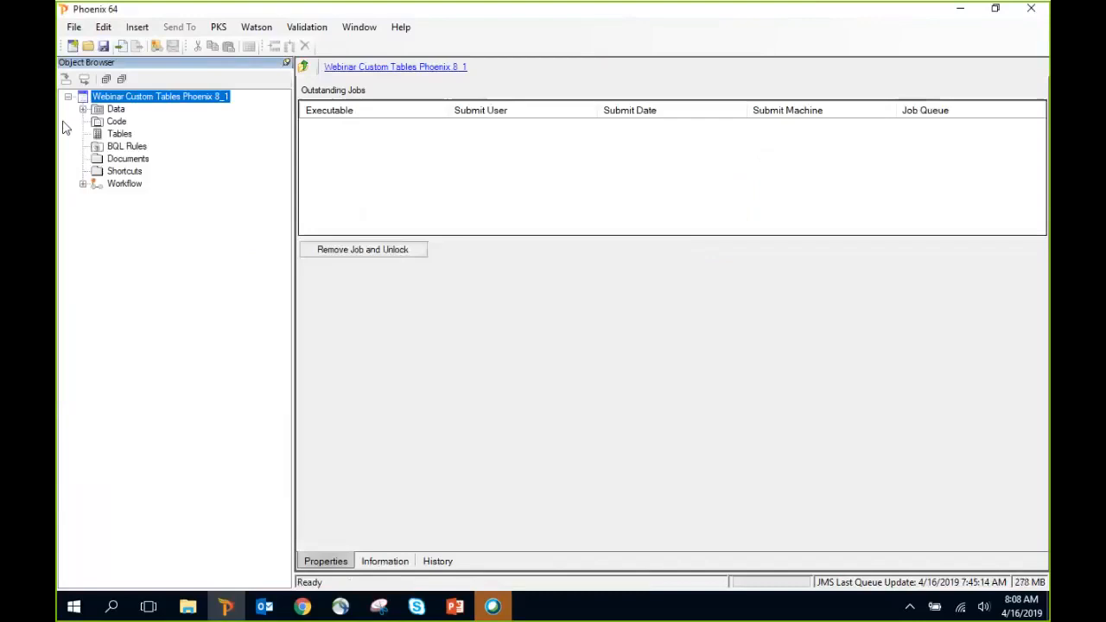
# Examine the Two Period Crossover BE data BQL and Bioequivalence Demographics worksheets, and the NCA_Tablet_Capsule results in the workflow.
pyautogui.click(83, 109)
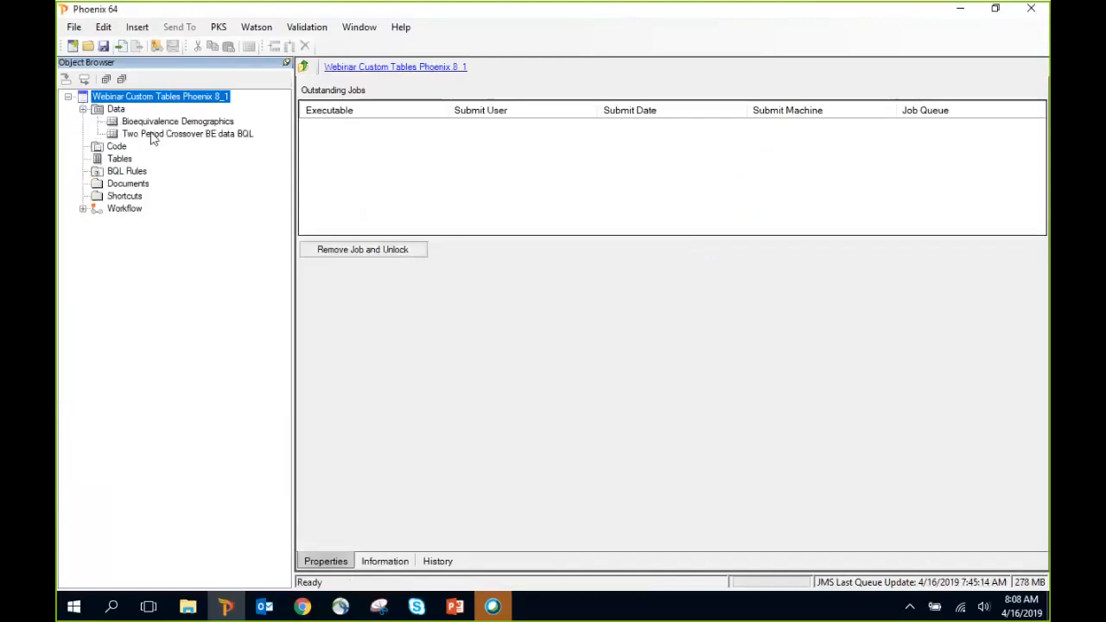
pyautogui.click(152, 135)
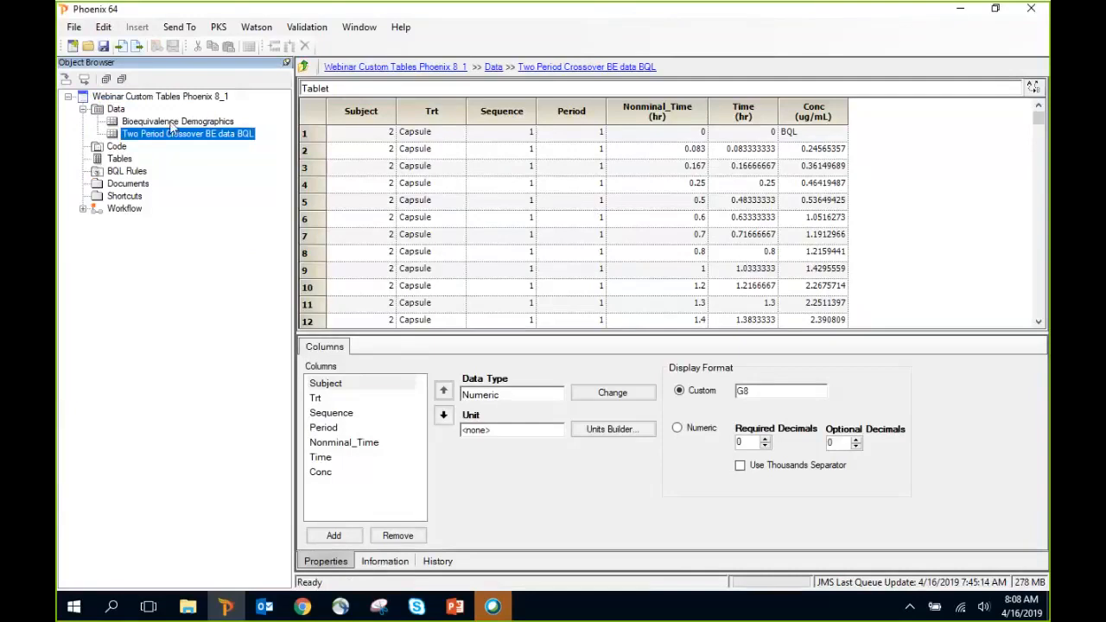
pyautogui.click(172, 125)
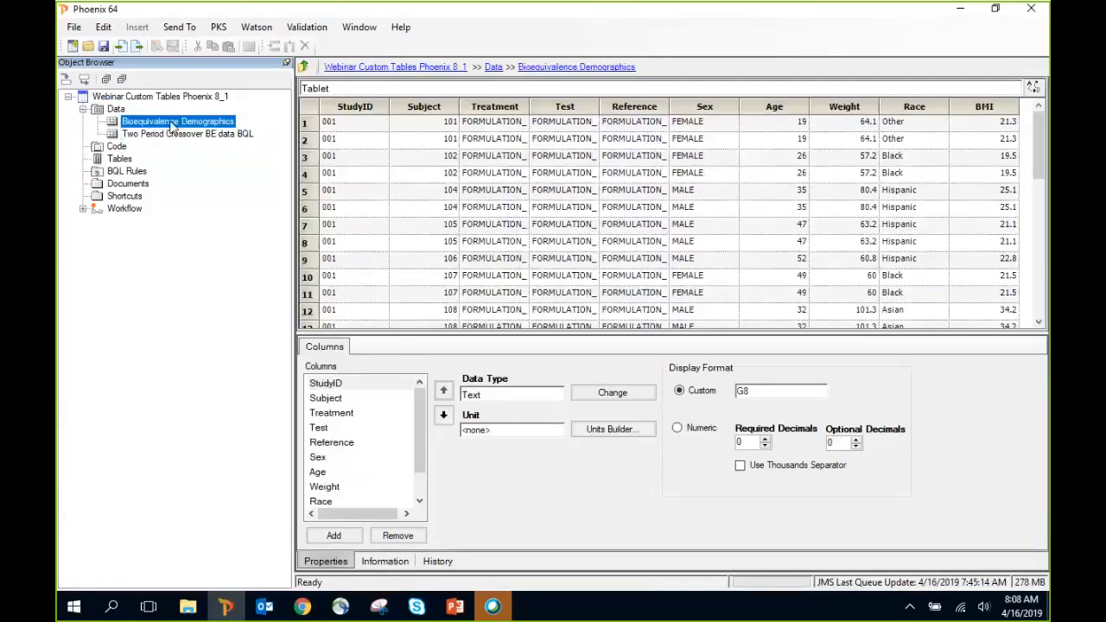
pyautogui.click(83, 209)
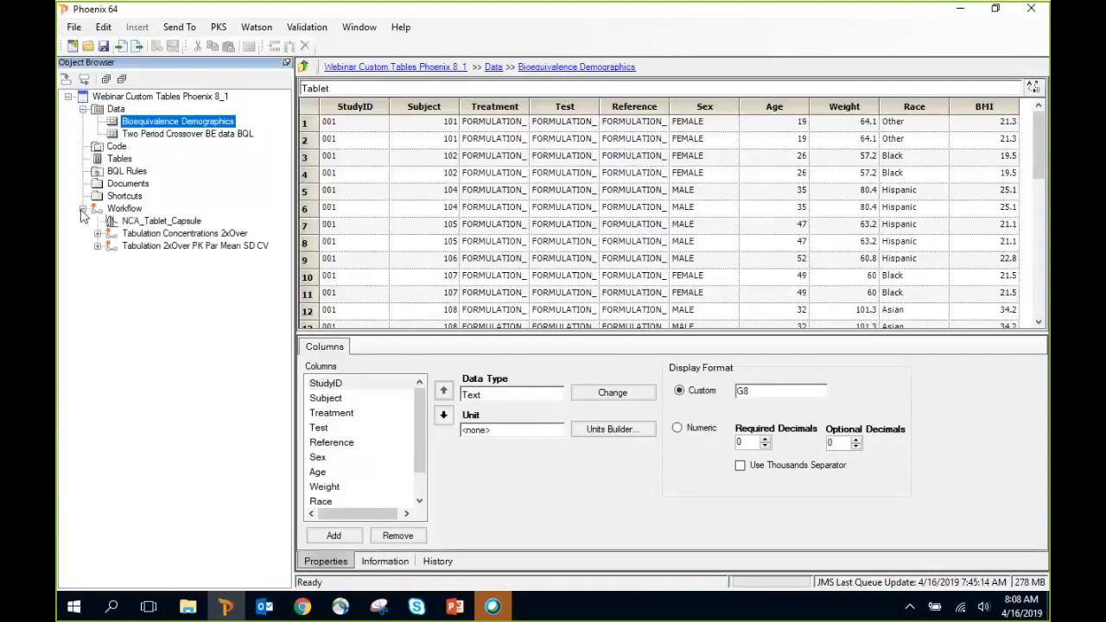
pyautogui.click(143, 221)
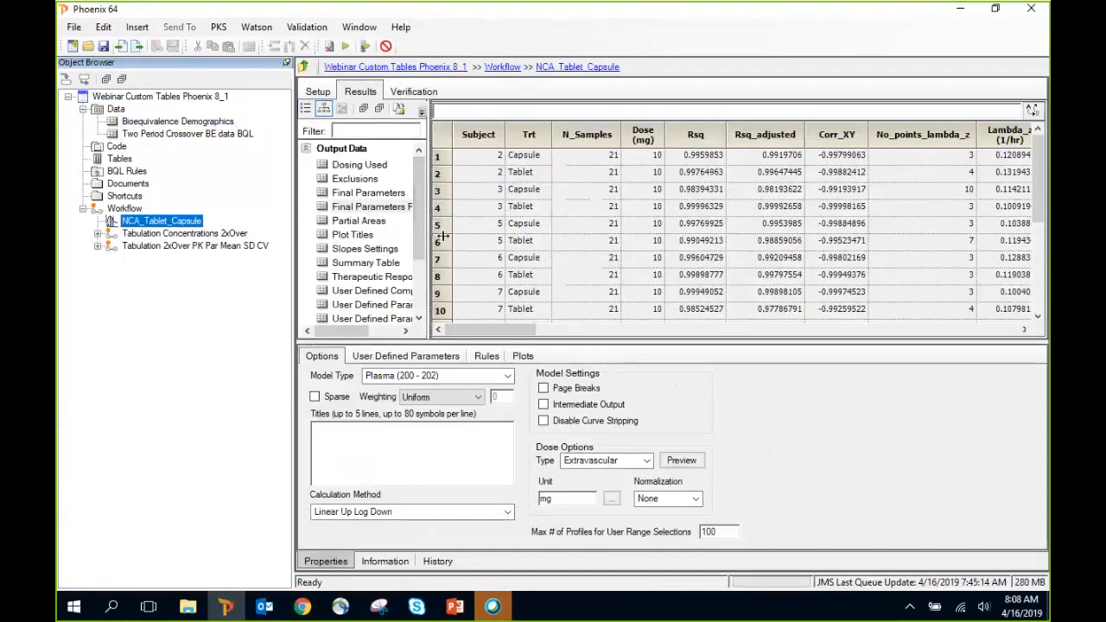
# Send the Final Parameters Pivoted output of NCA_Tablet_Capsule to a new Table object in the project's main Workflow.
pyautogui.moveTo(442, 236); pyautogui.dragTo(465, 236)
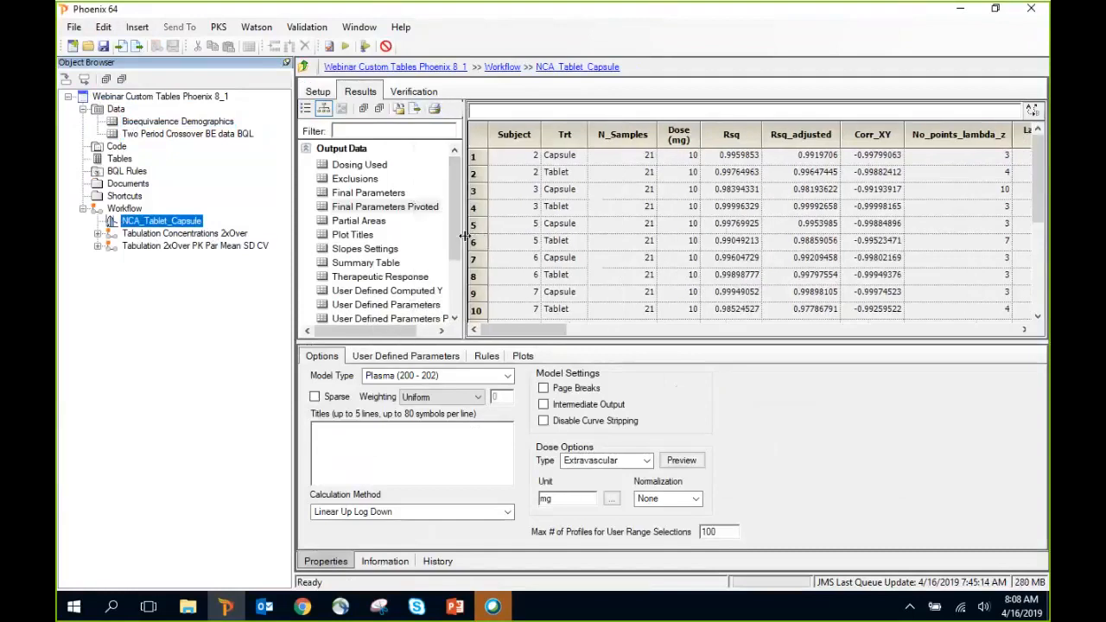
pyautogui.rightClick(384, 214)
pyautogui.moveTo(428, 217)
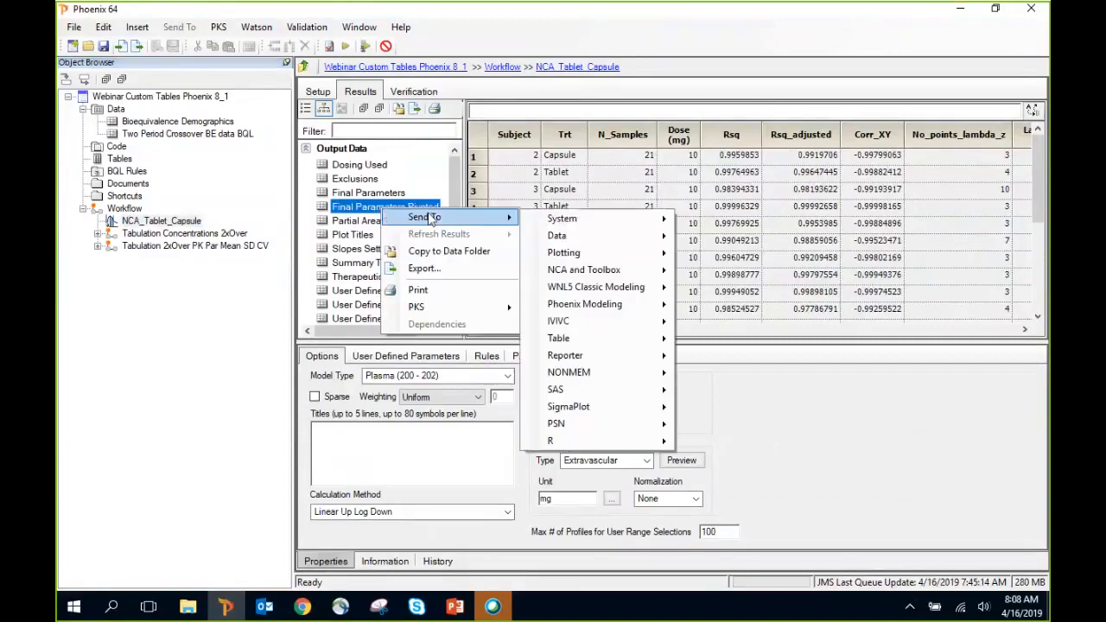
pyautogui.moveTo(640, 338)
pyautogui.click(710, 340)
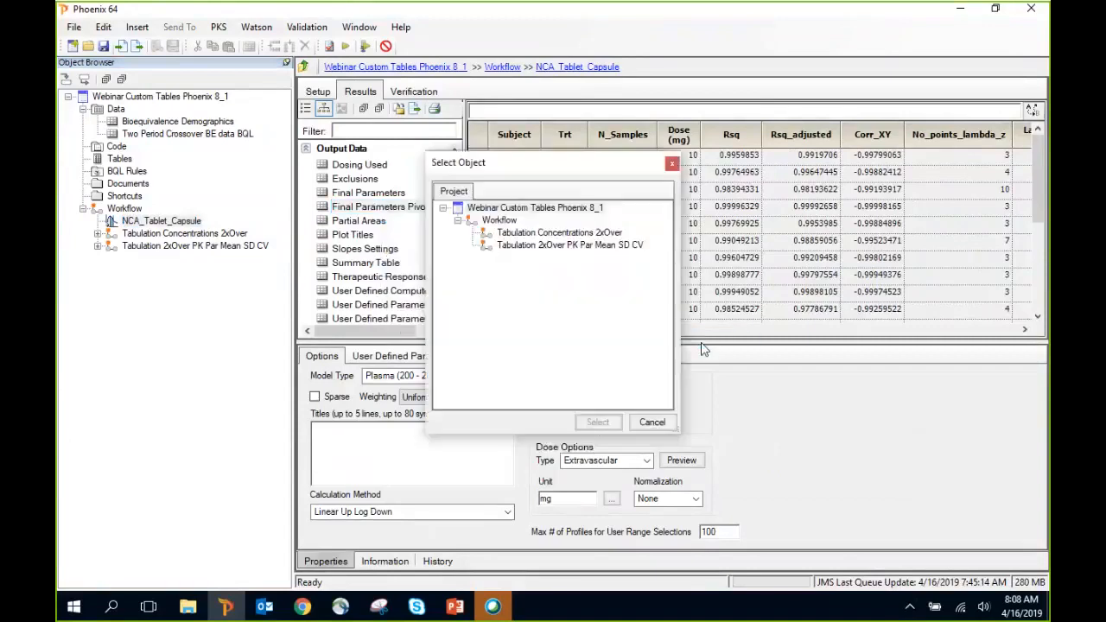
pyautogui.click(500, 219)
pyautogui.click(599, 422)
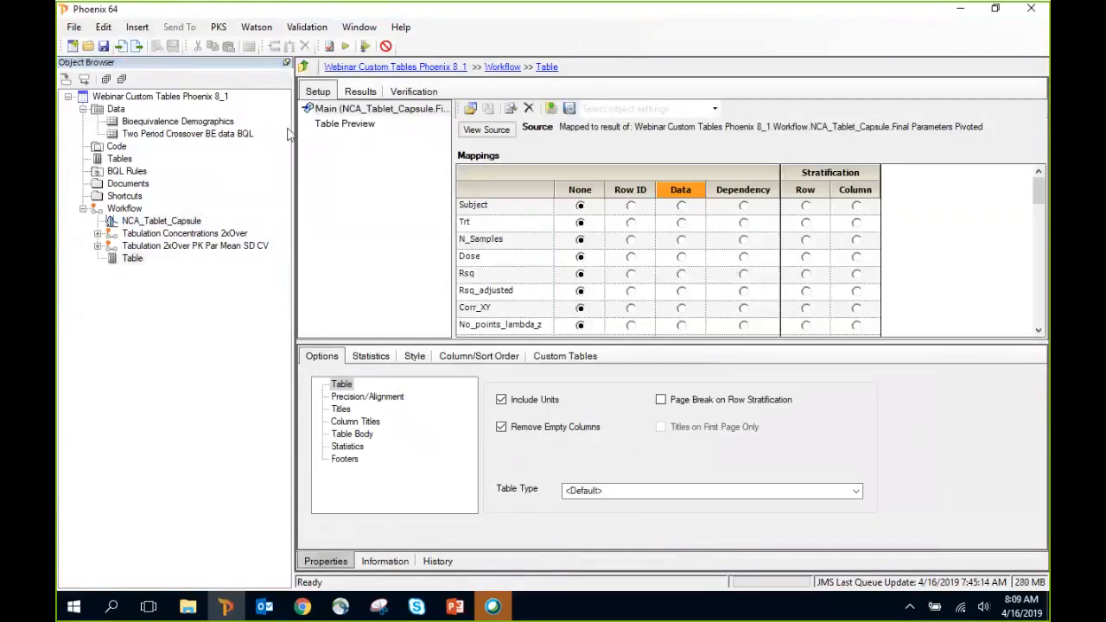
# Check the Table object's layout preview, and map Subject as Row ID and Trt as column stratification.
pyautogui.click(344, 123)
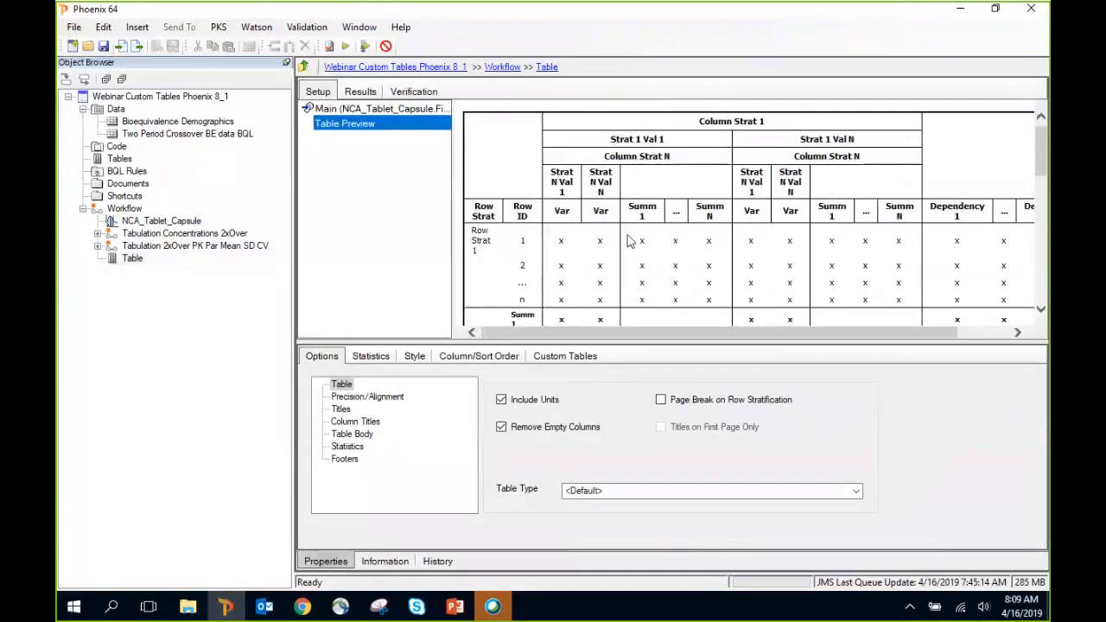
pyautogui.click(413, 110)
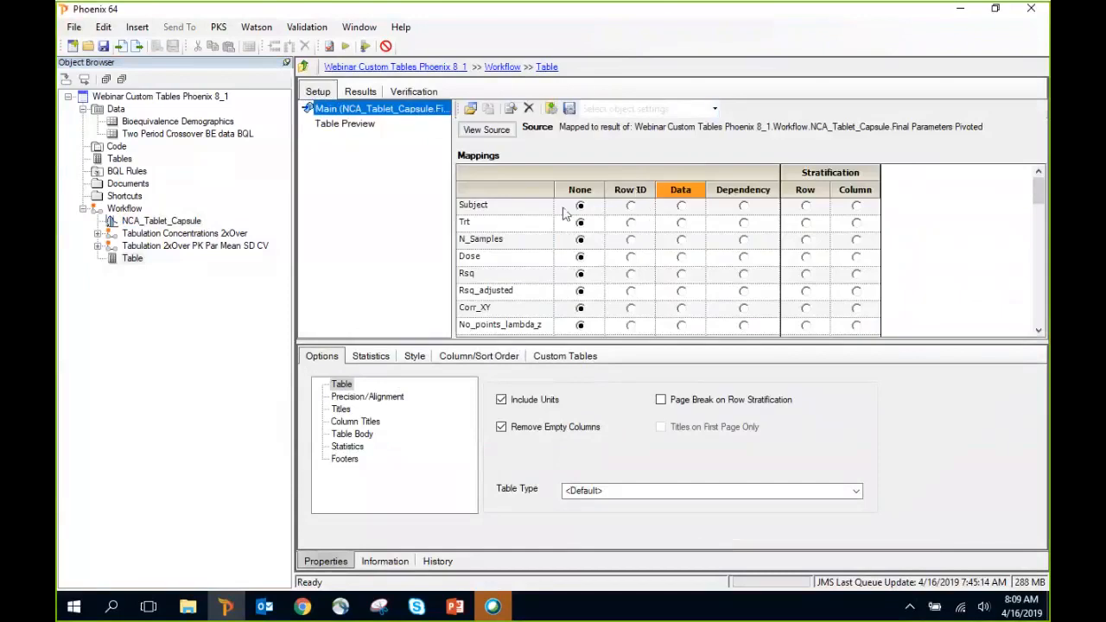
pyautogui.click(631, 207)
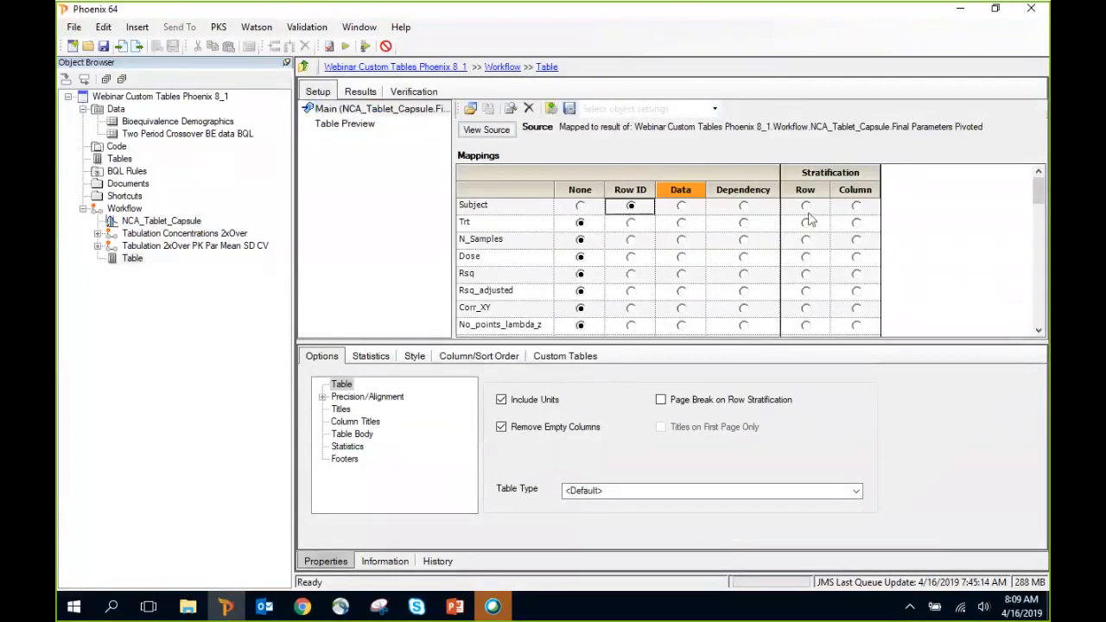
pyautogui.click(856, 223)
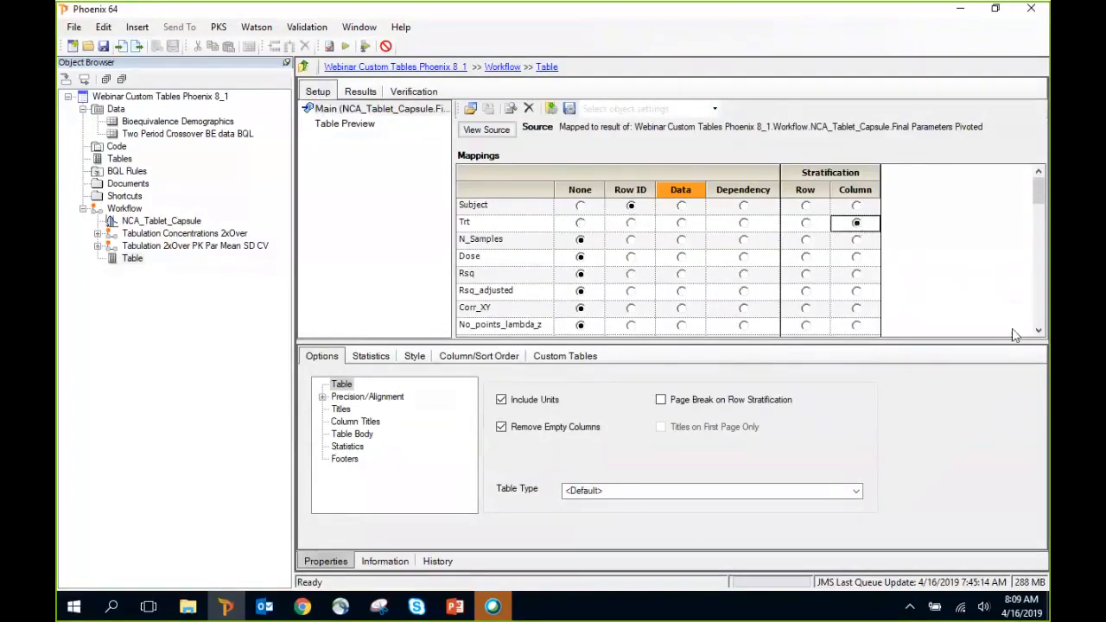
# Map Tmax and Cmax as data variables of the Table object and execute it.
pyautogui.click(1039, 330)
pyautogui.click(1039, 330)
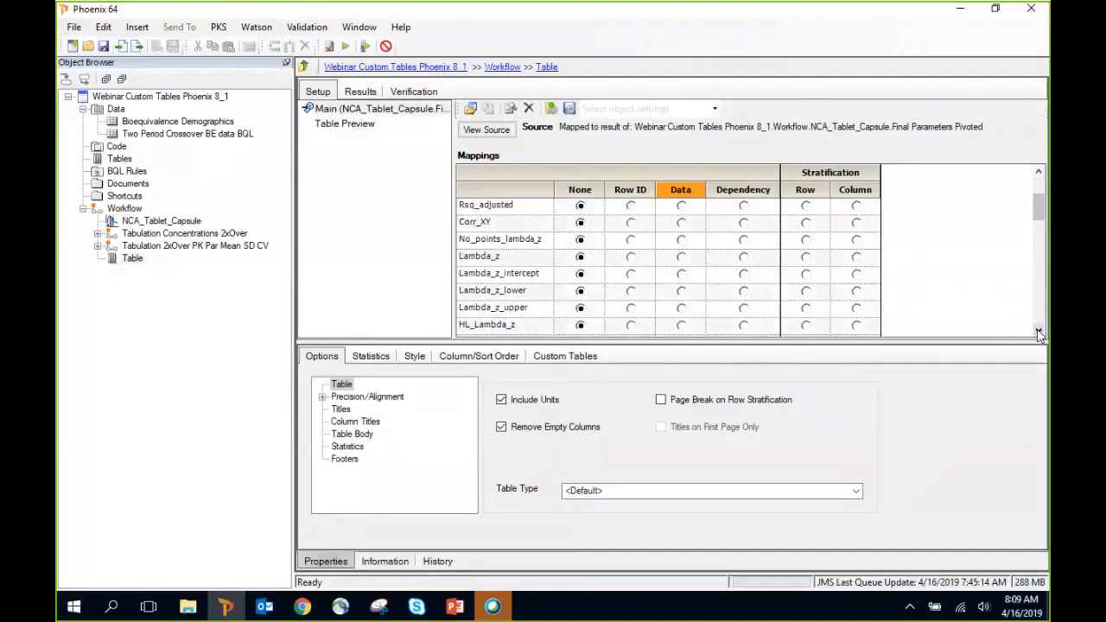
pyautogui.click(1039, 330)
pyautogui.click(1039, 331)
pyautogui.click(1039, 331)
pyautogui.click(1039, 330)
pyautogui.click(1038, 330)
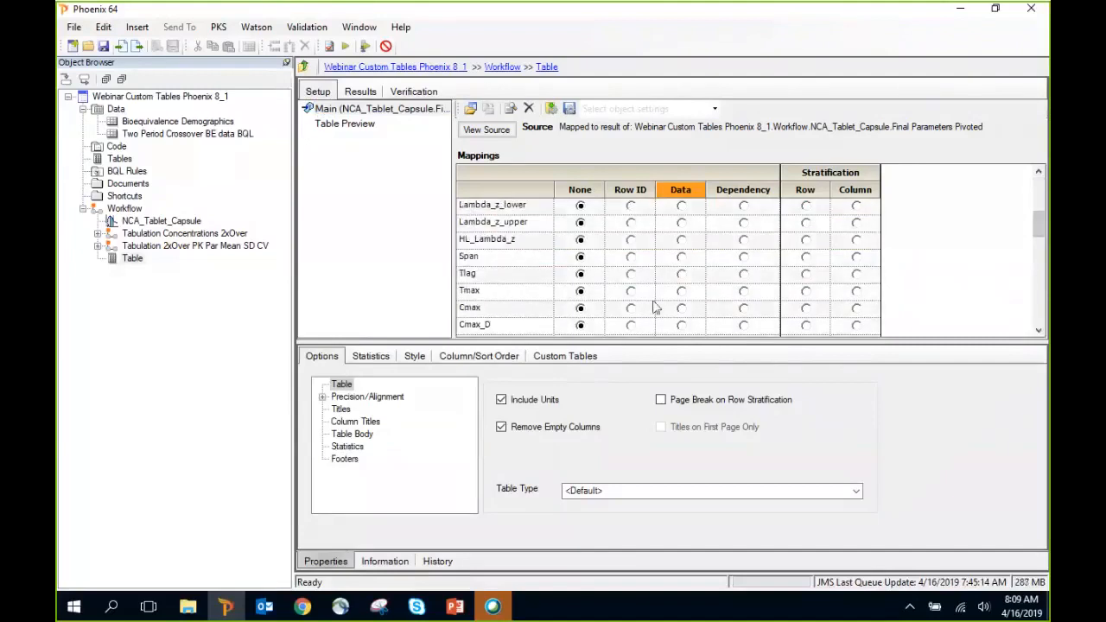
pyautogui.click(682, 291)
pyautogui.click(682, 309)
pyautogui.click(344, 47)
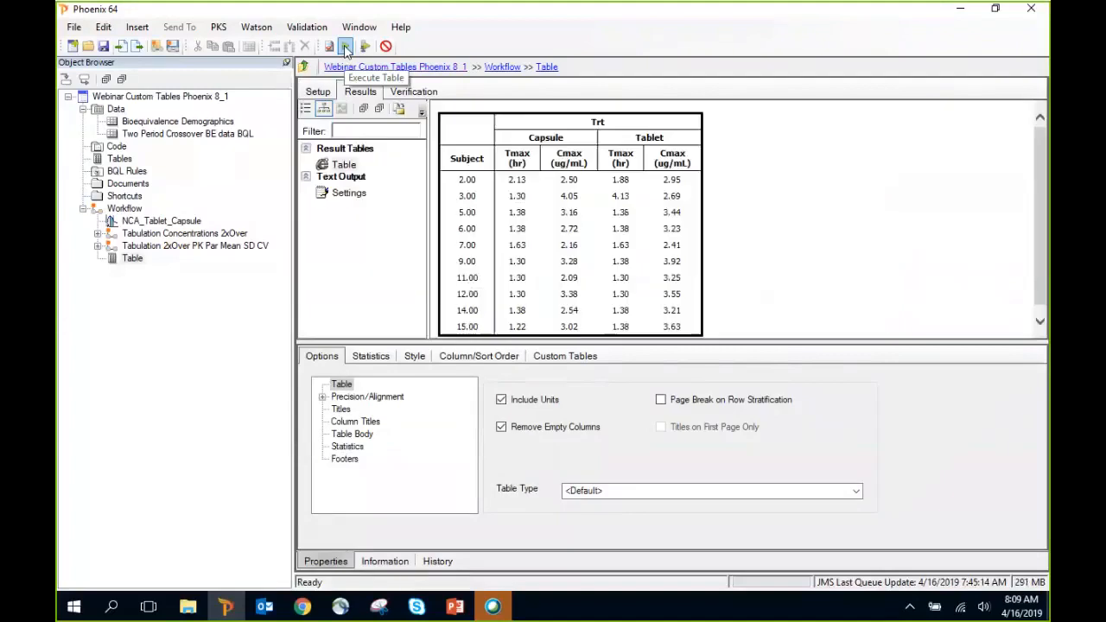
# Add the column statistics N, Mean, SD and CV% to the table and execute it again.
pyautogui.click(370, 356)
pyautogui.click(476, 393)
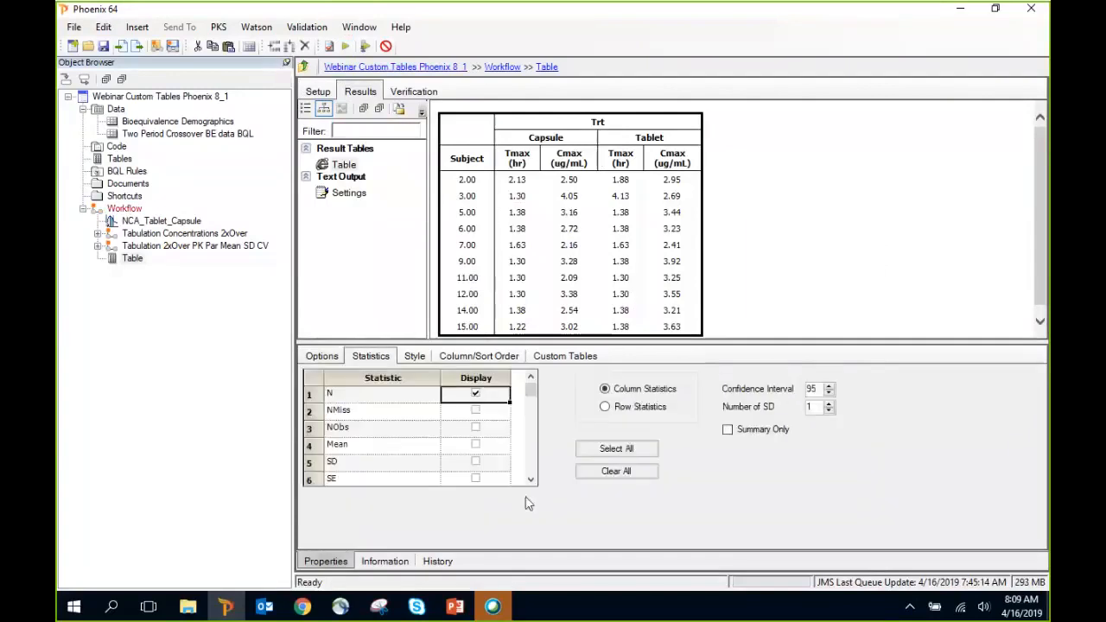
pyautogui.click(476, 447)
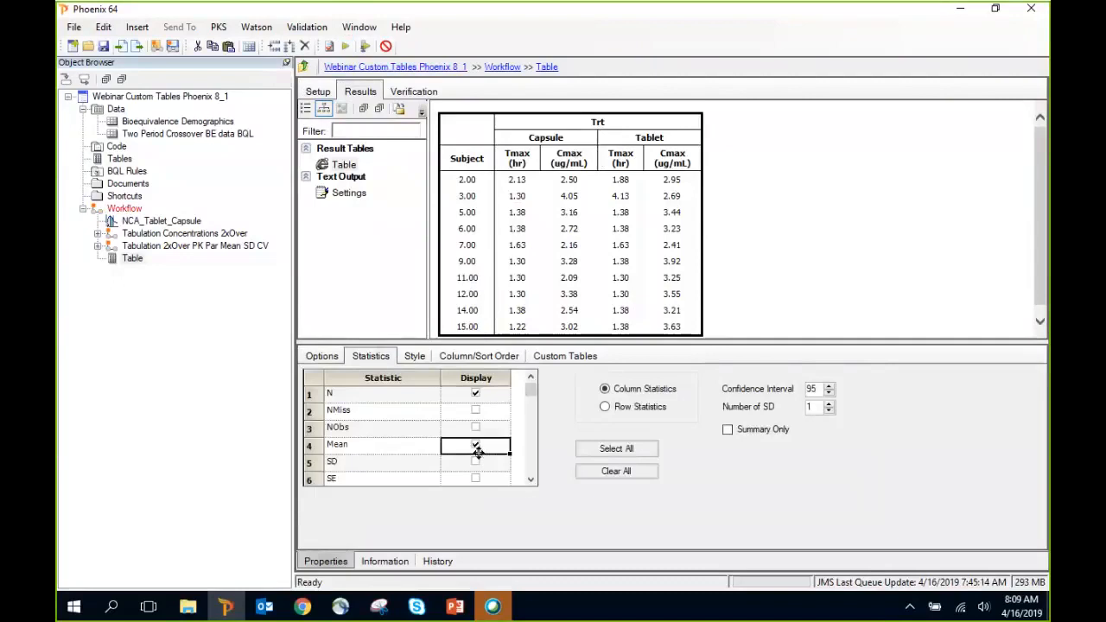
pyautogui.click(476, 461)
pyautogui.click(530, 480)
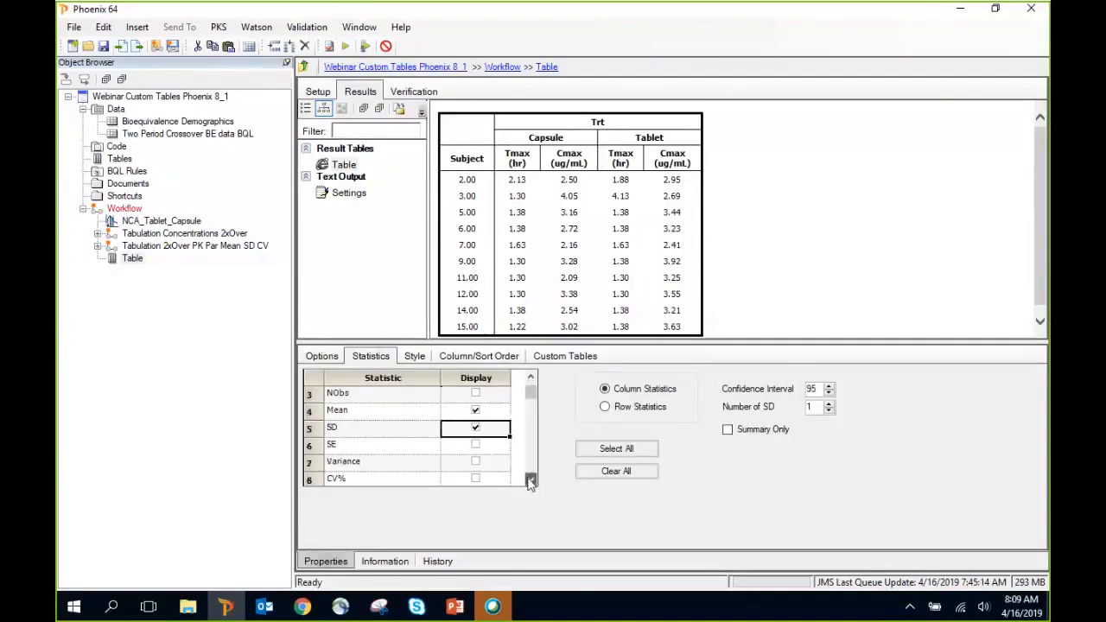
pyautogui.click(531, 481)
pyautogui.click(475, 461)
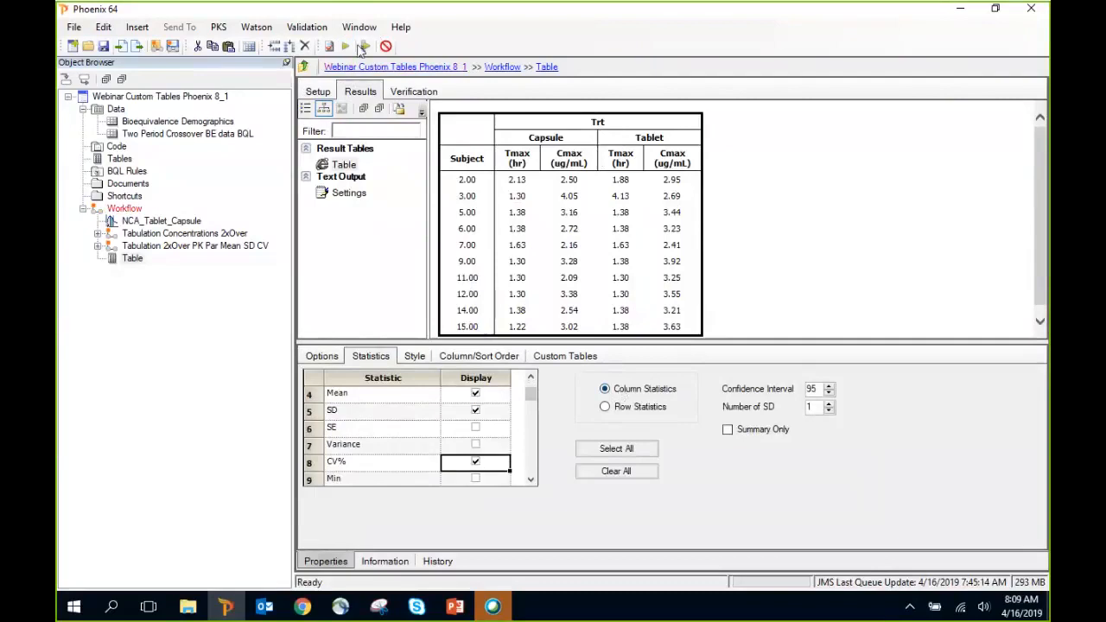
pyautogui.click(363, 48)
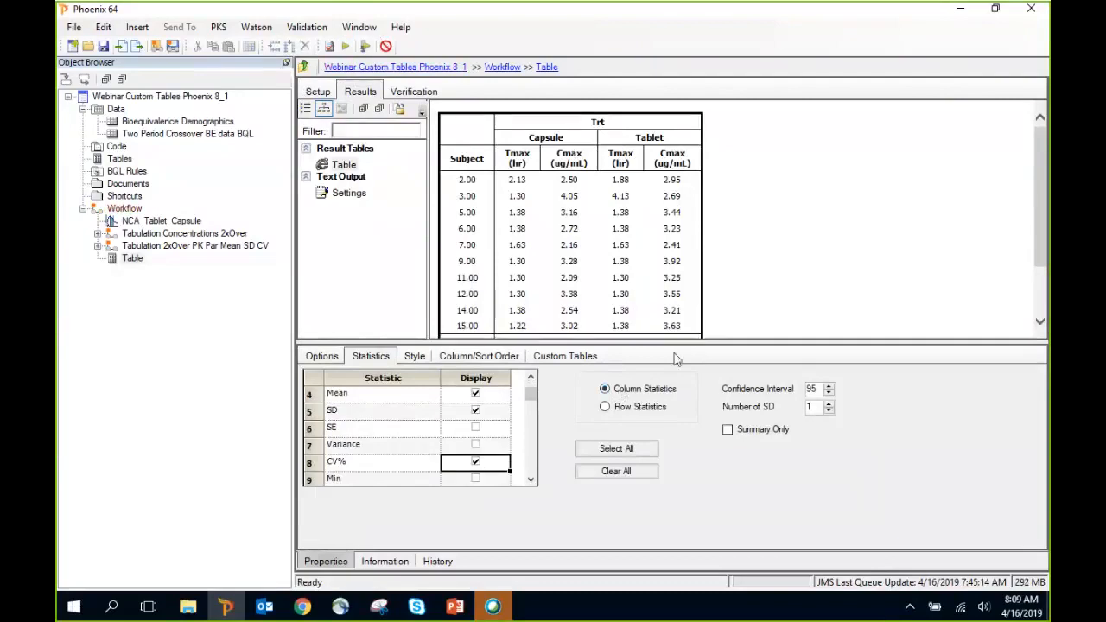
# Review the statistics rows of the result table, and select Bioequivalence Demographics as the Table object's custom table.
pyautogui.moveTo(674, 343); pyautogui.dragTo(683, 434)
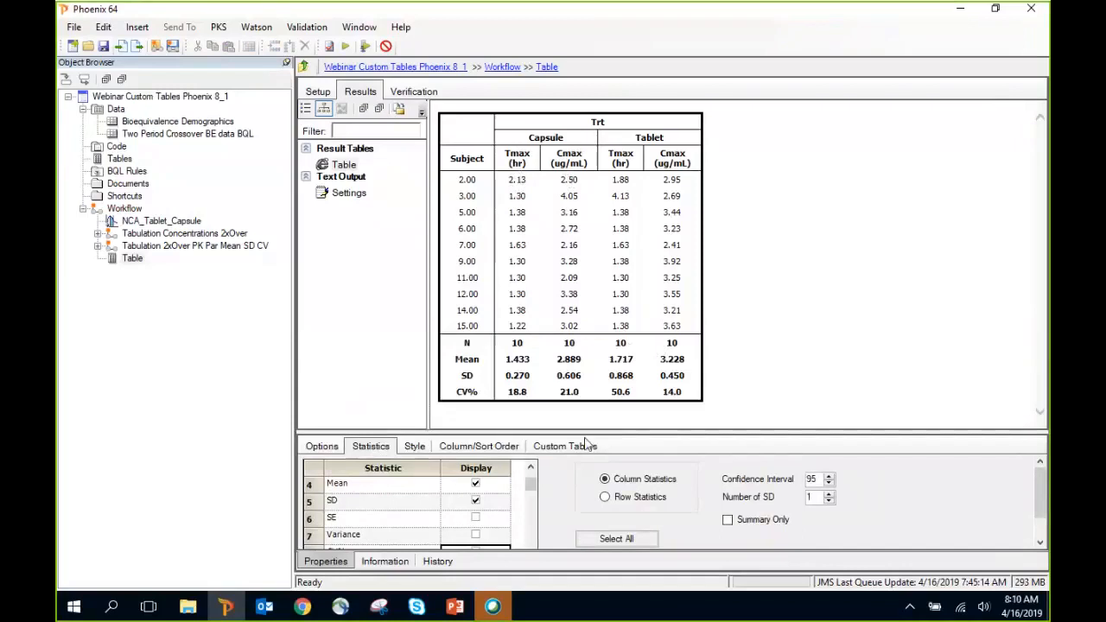
pyautogui.moveTo(585, 430); pyautogui.dragTo(585, 414)
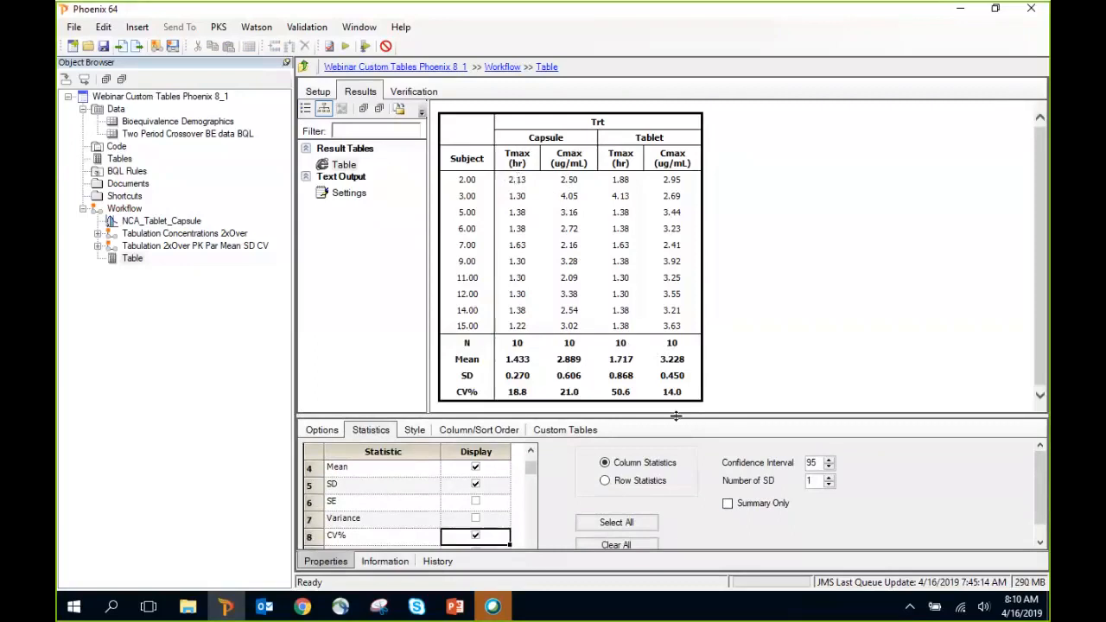
pyautogui.moveTo(682, 422); pyautogui.dragTo(675, 273)
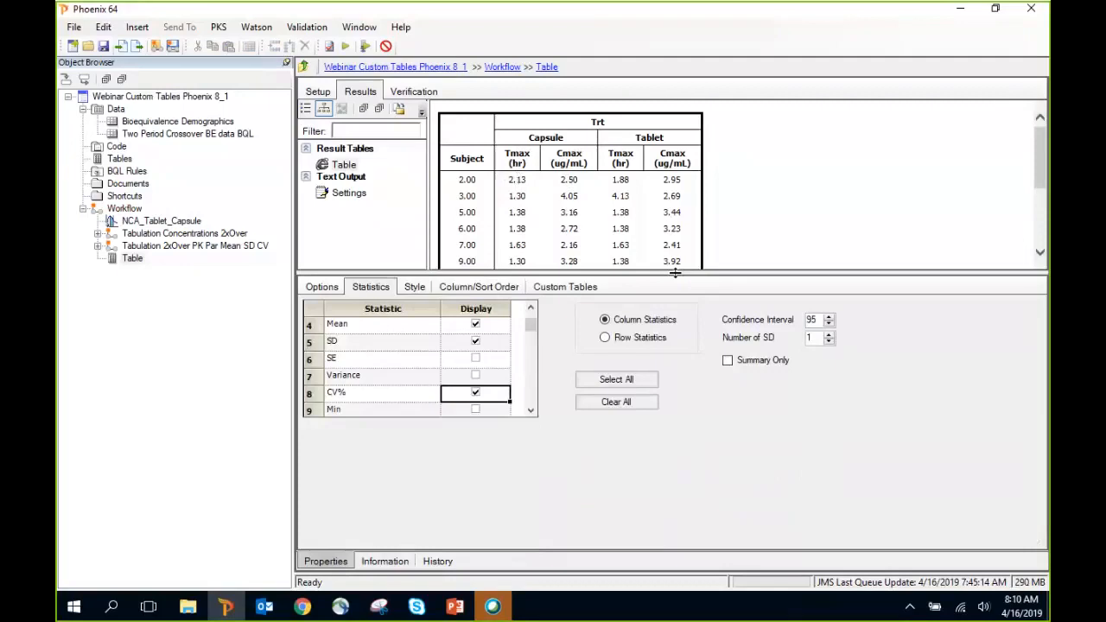
pyautogui.click(581, 292)
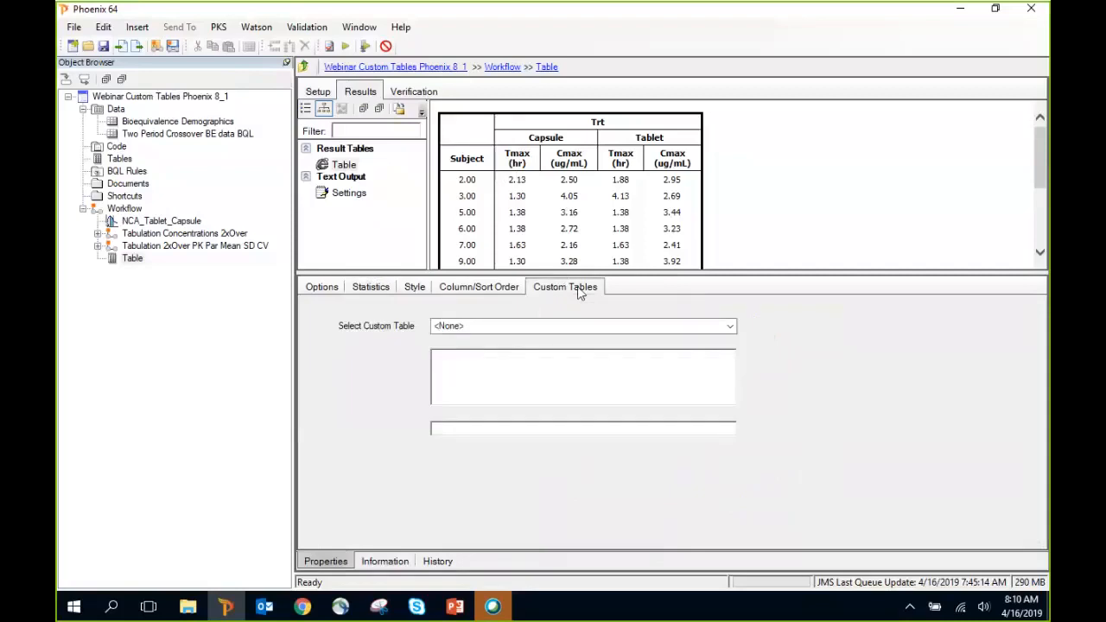
pyautogui.click(730, 328)
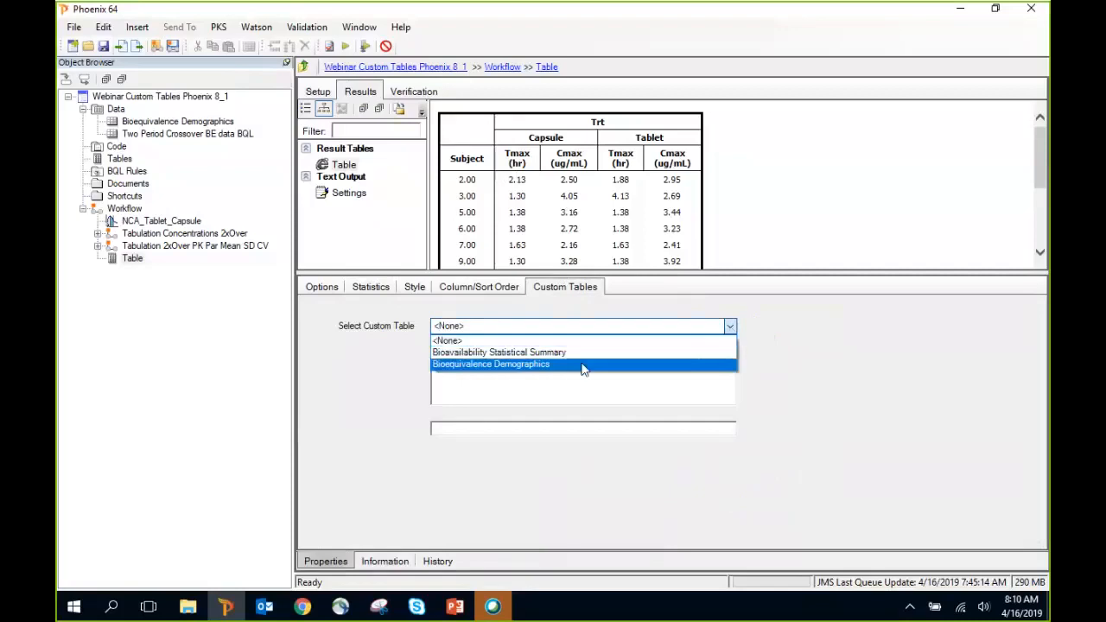
pyautogui.click(520, 366)
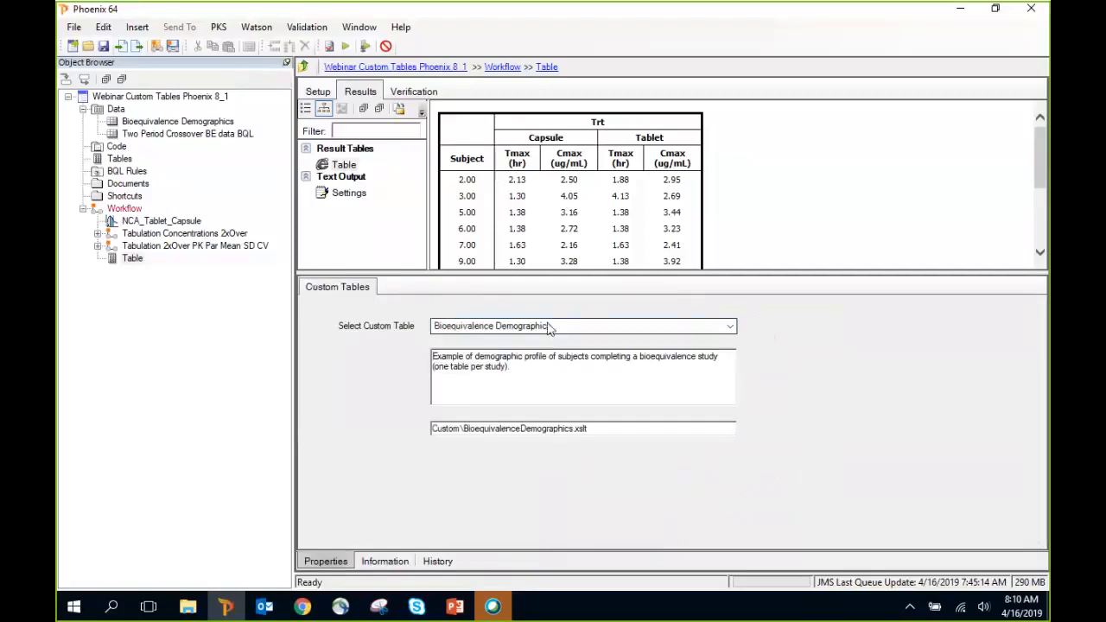
# Check the custom table's required mappings, map the Bioequivalence Demographics worksheet as the Table object's source, and execute it.
pyautogui.click(330, 93)
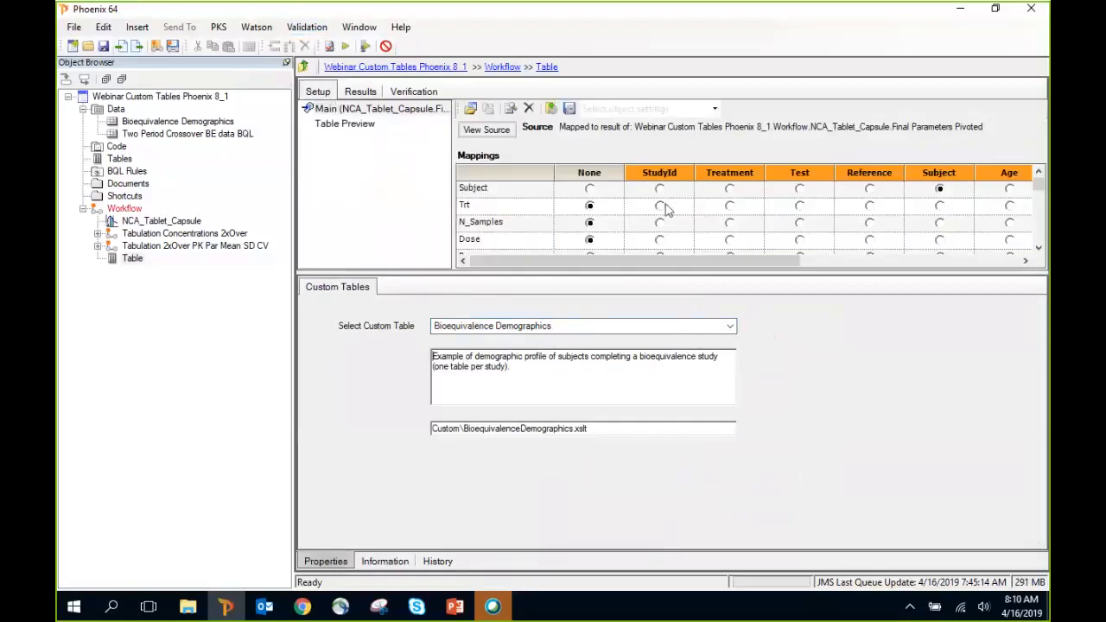
pyautogui.moveTo(649, 275); pyautogui.dragTo(656, 330)
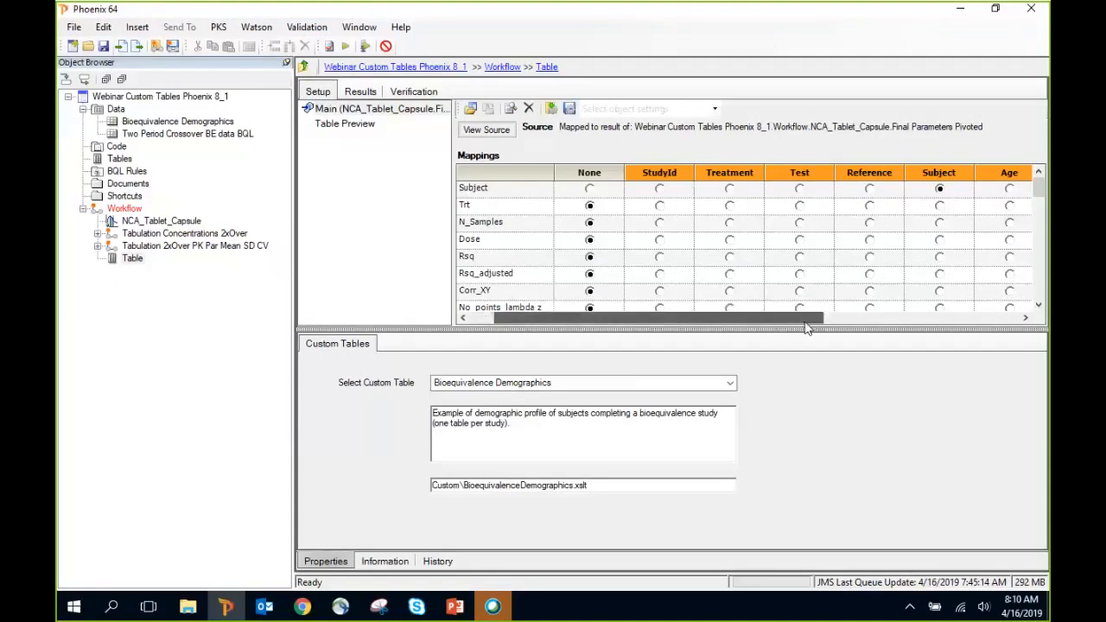
pyautogui.moveTo(761, 318); pyautogui.dragTo(1040, 333)
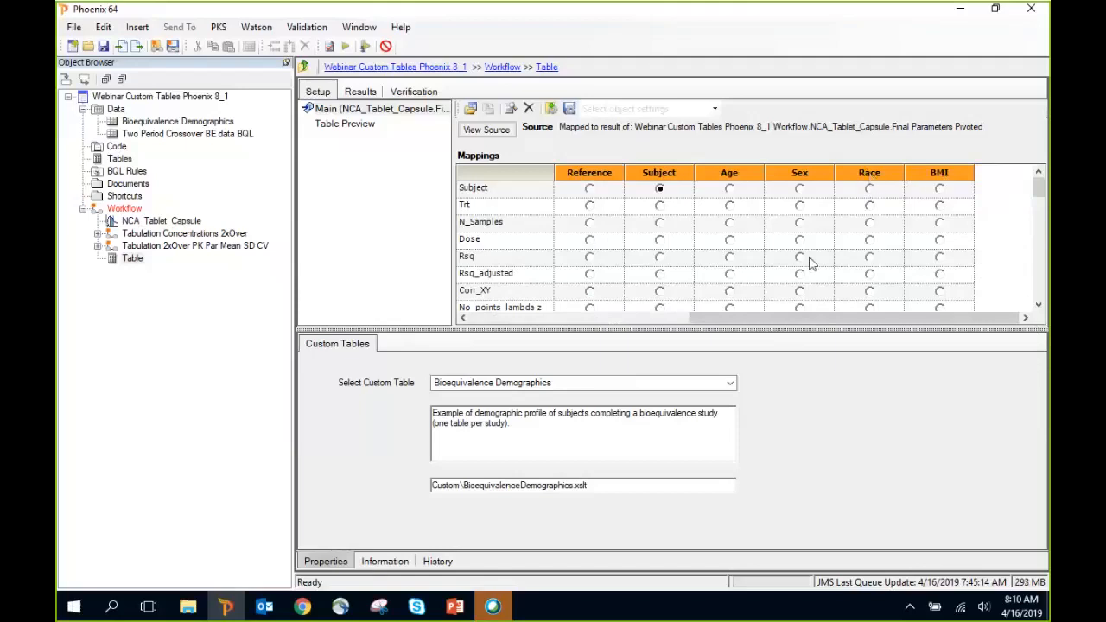
pyautogui.moveTo(765, 319); pyautogui.dragTo(556, 319)
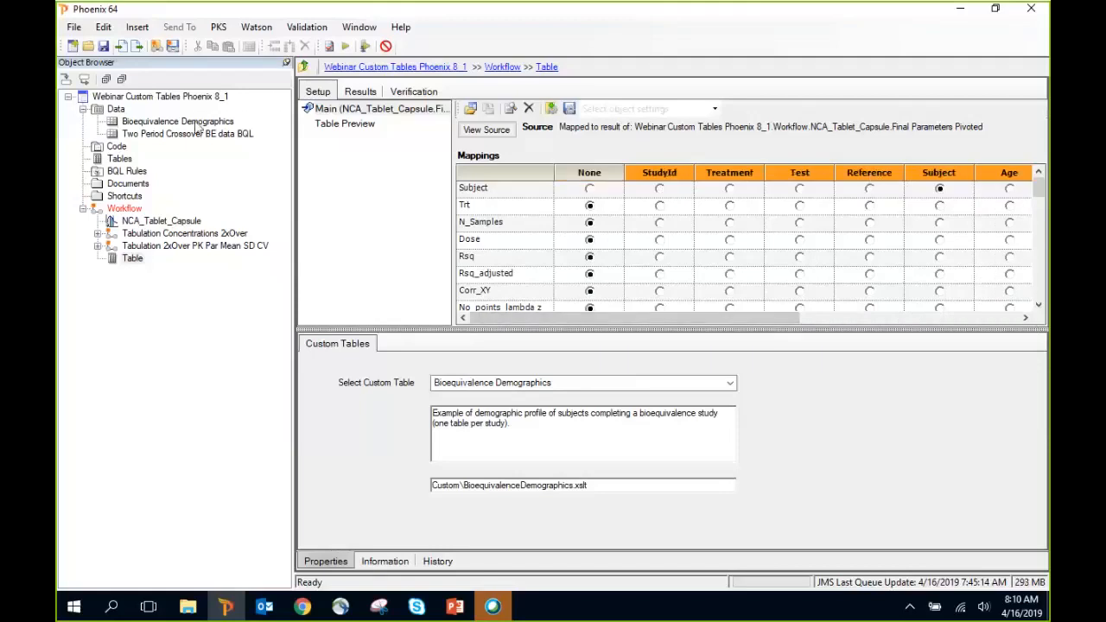
pyautogui.moveTo(196, 127); pyautogui.dragTo(650, 232)
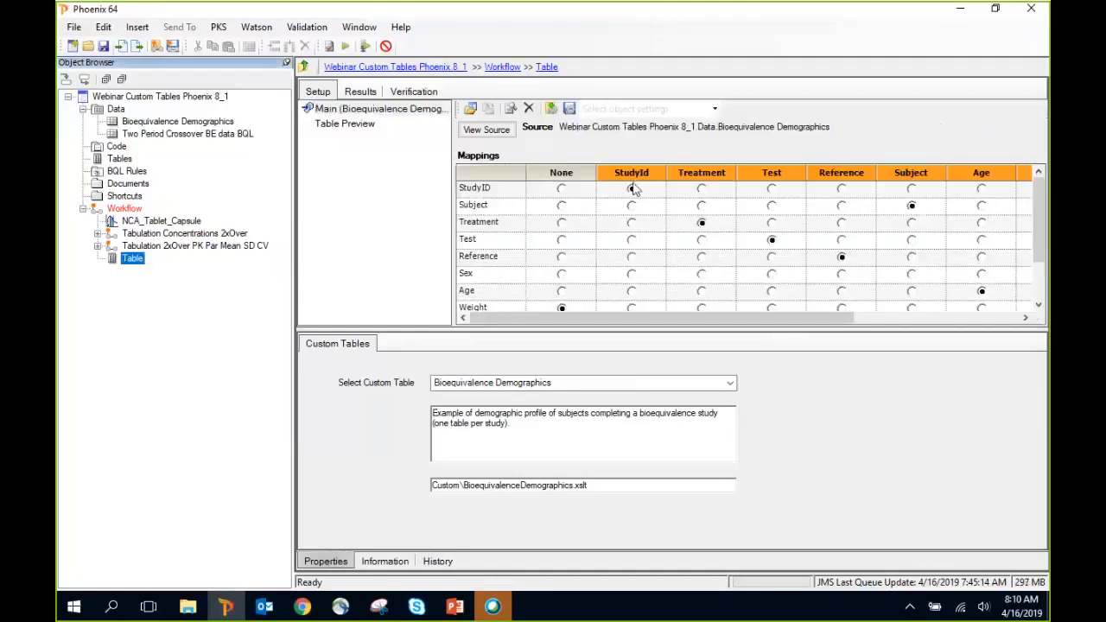
pyautogui.click(345, 48)
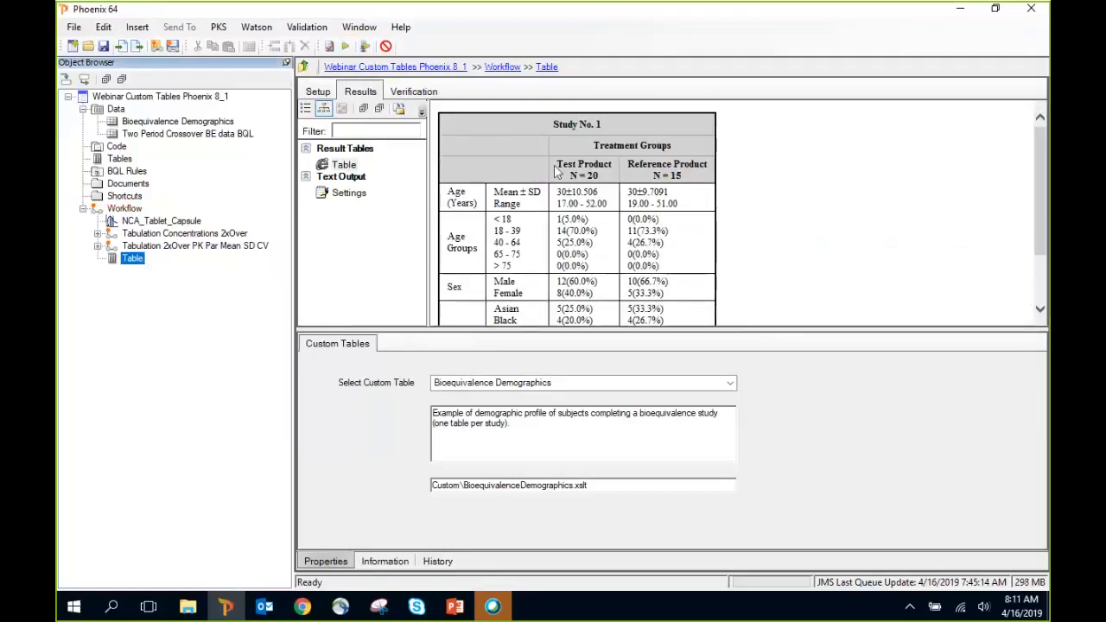
# Examine the full demographics table by treatment group and the column mappings it is built from.
pyautogui.moveTo(597, 329); pyautogui.dragTo(597, 425)
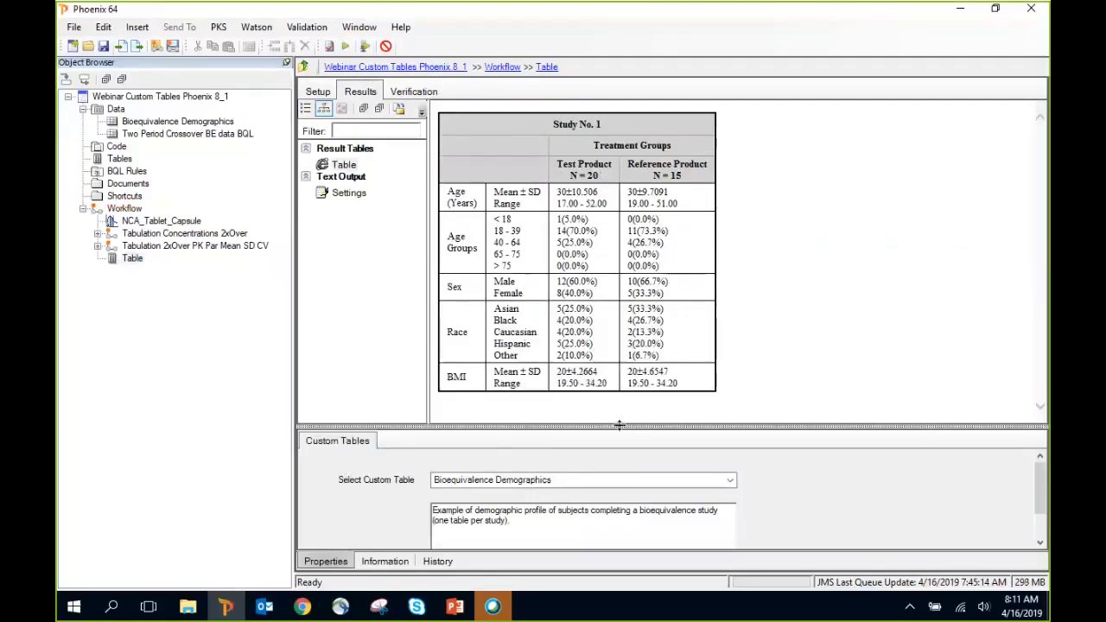
pyautogui.moveTo(620, 425); pyautogui.dragTo(620, 408)
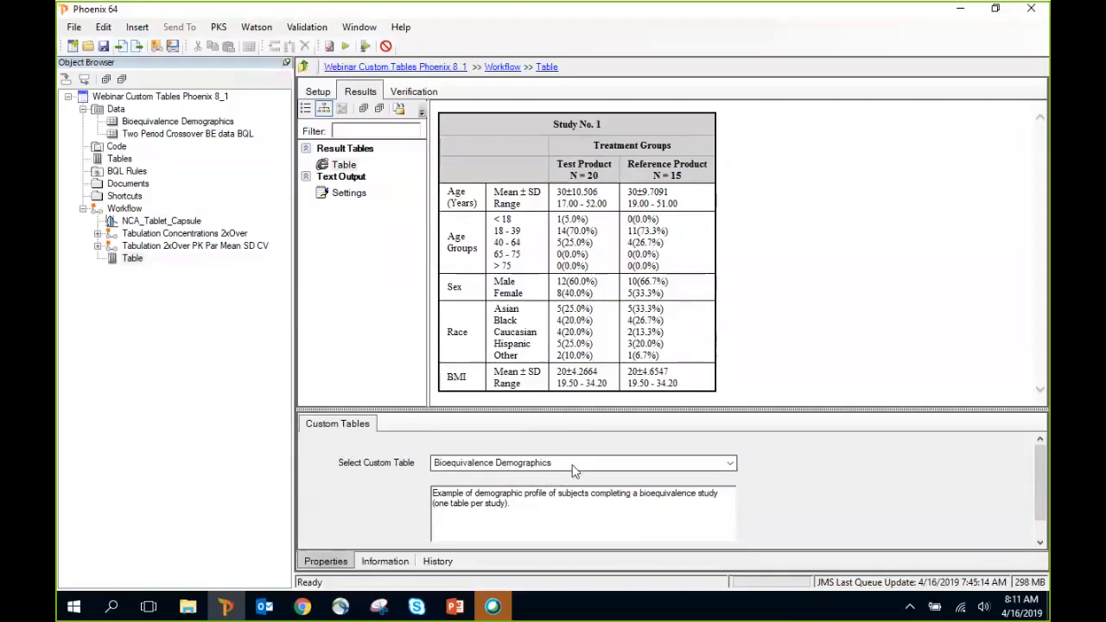
pyautogui.click(641, 469)
pyautogui.click(641, 471)
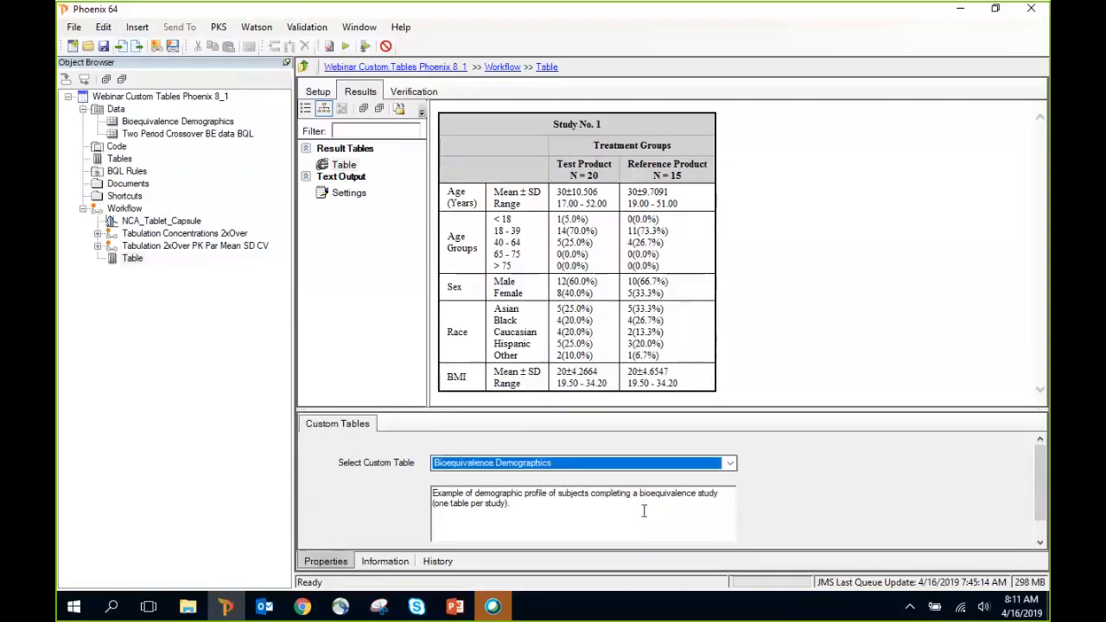
pyautogui.click(319, 92)
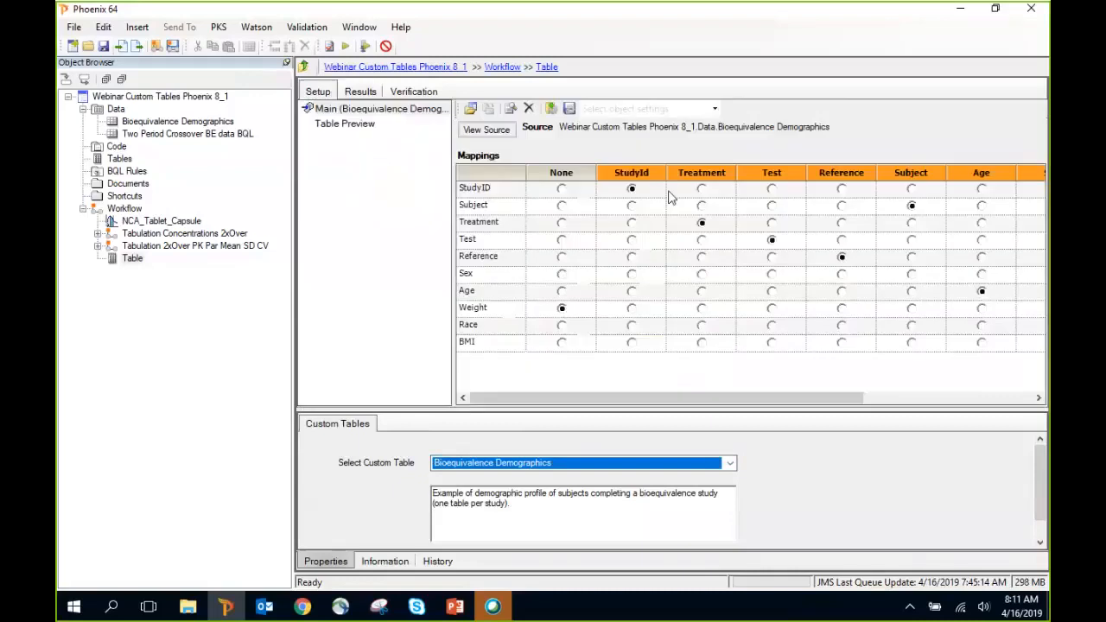
pyautogui.click(359, 91)
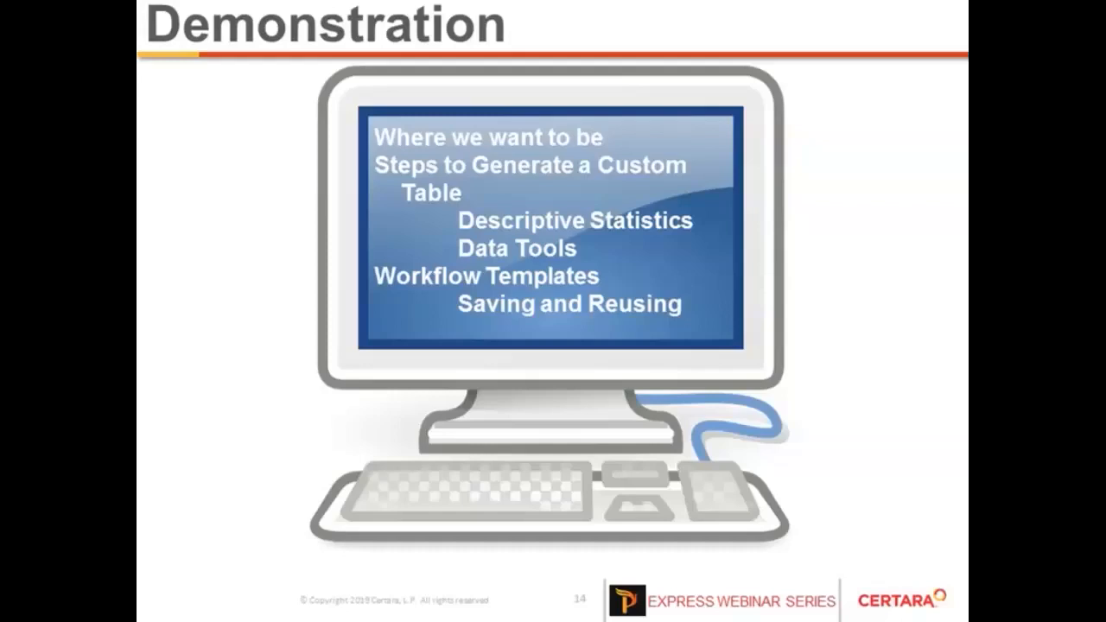
pyautogui.press('Right')
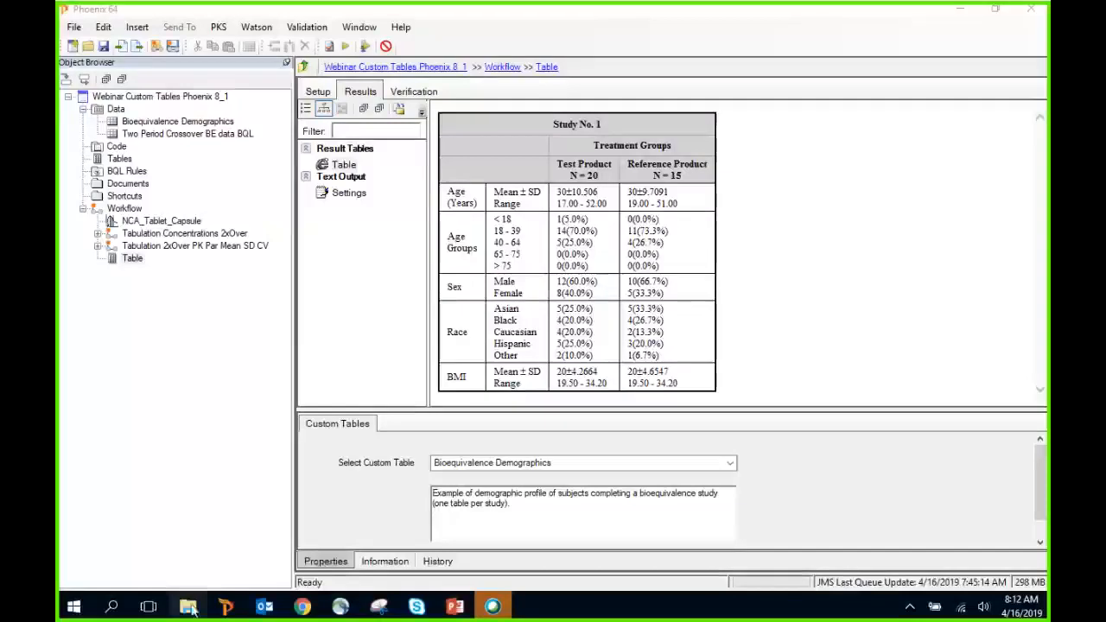
# In File Explorer, inspect the custom table files and full path of the Table plugin's Custom folder, and close the window.
pyautogui.click(188, 608)
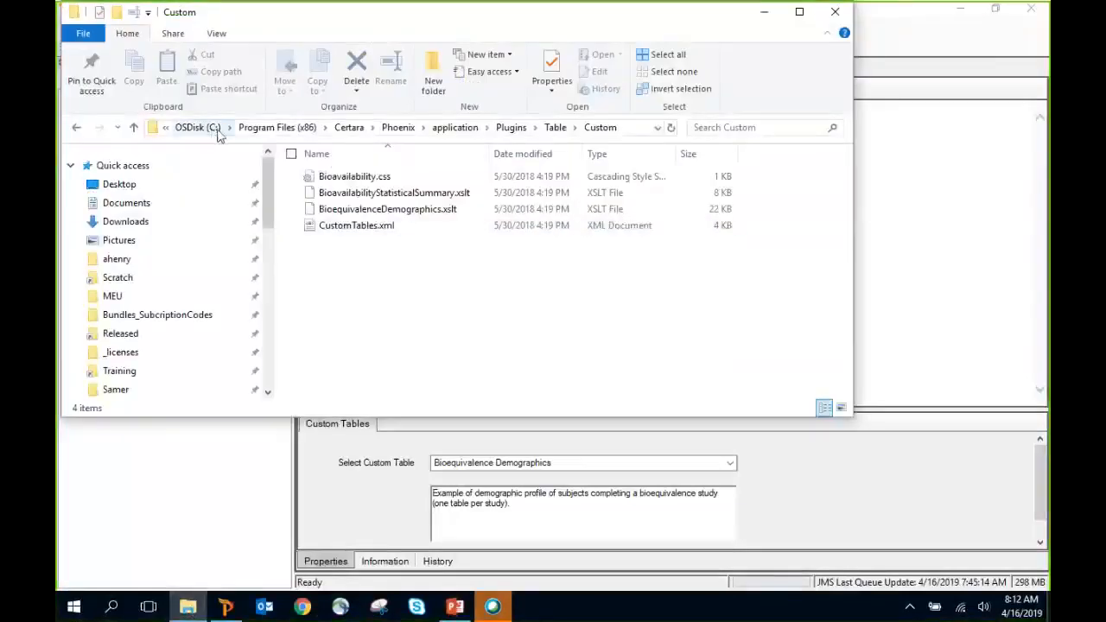
pyautogui.moveTo(264, 190); pyautogui.dragTo(268, 344)
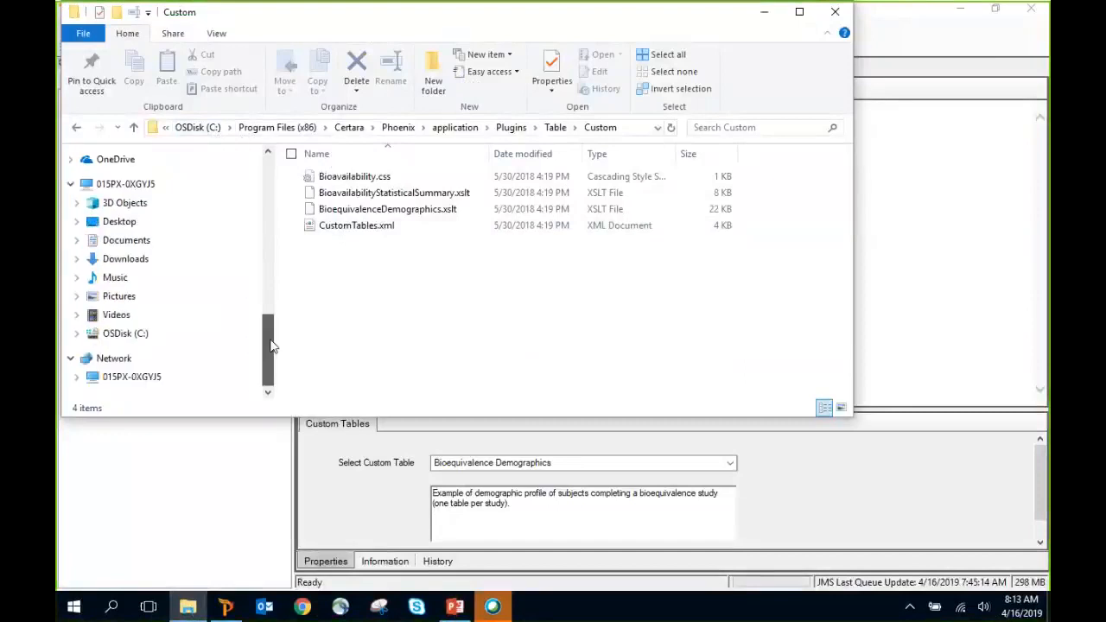
pyautogui.click(626, 128)
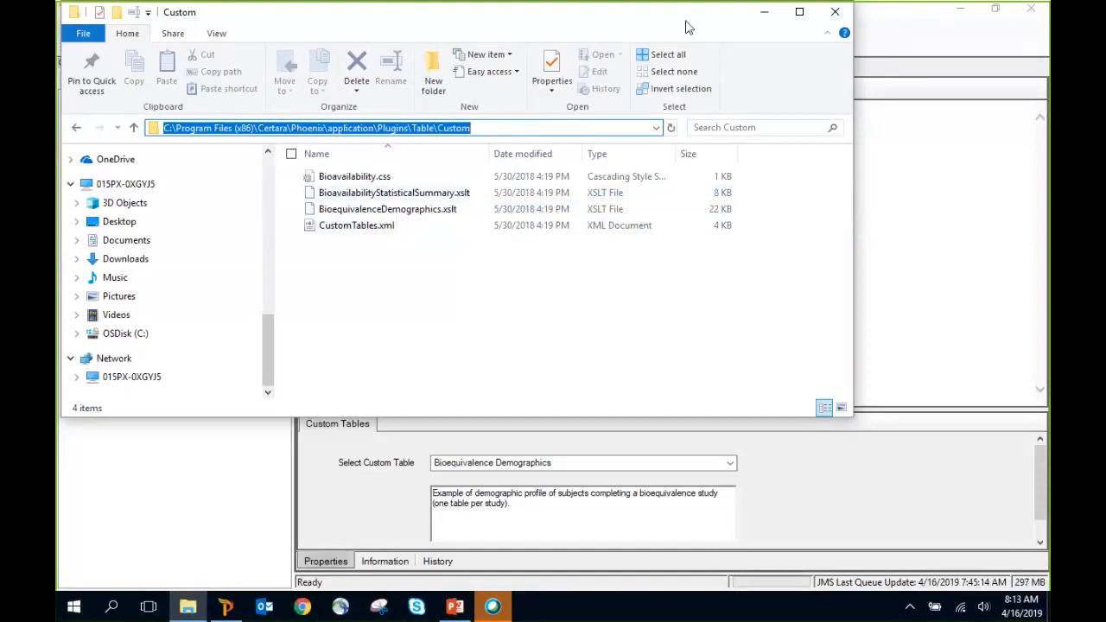
pyautogui.moveTo(687, 21); pyautogui.dragTo(696, 94)
pyautogui.click(849, 89)
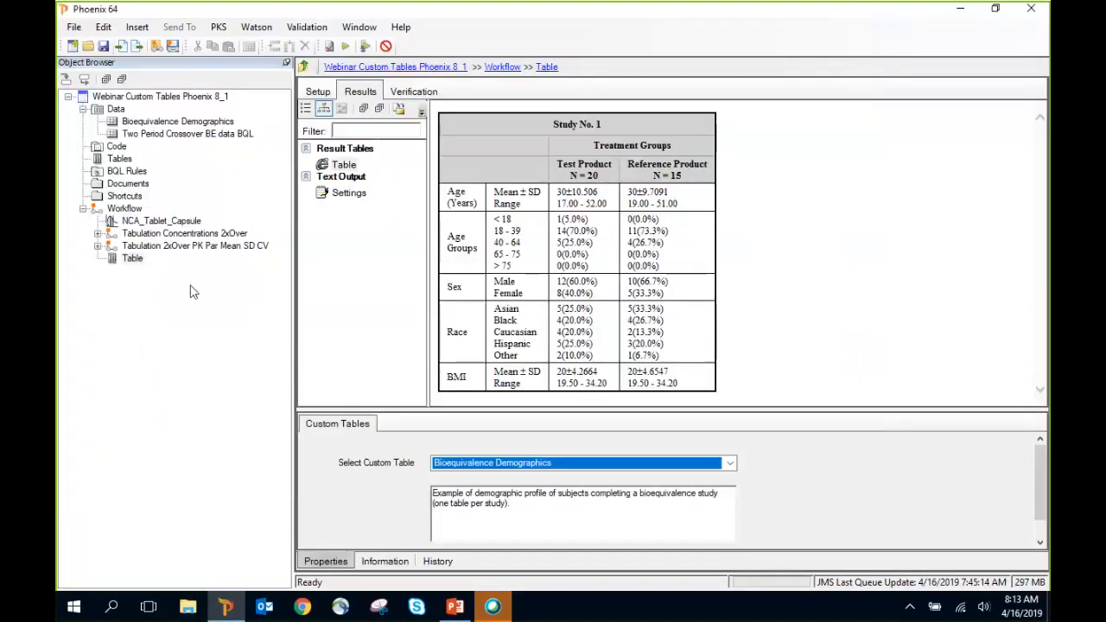
# Expand the Tabulation 2xOver PK Par Mean SD CV workflow and view the result table of Table PK Parameters.
pyautogui.click(98, 246)
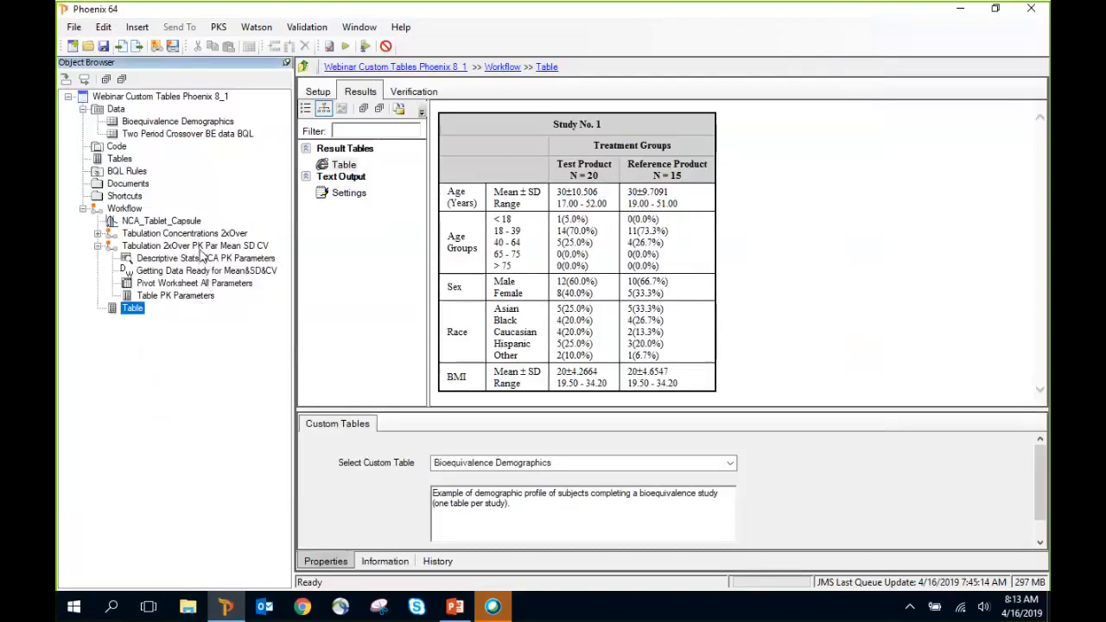
pyautogui.click(202, 260)
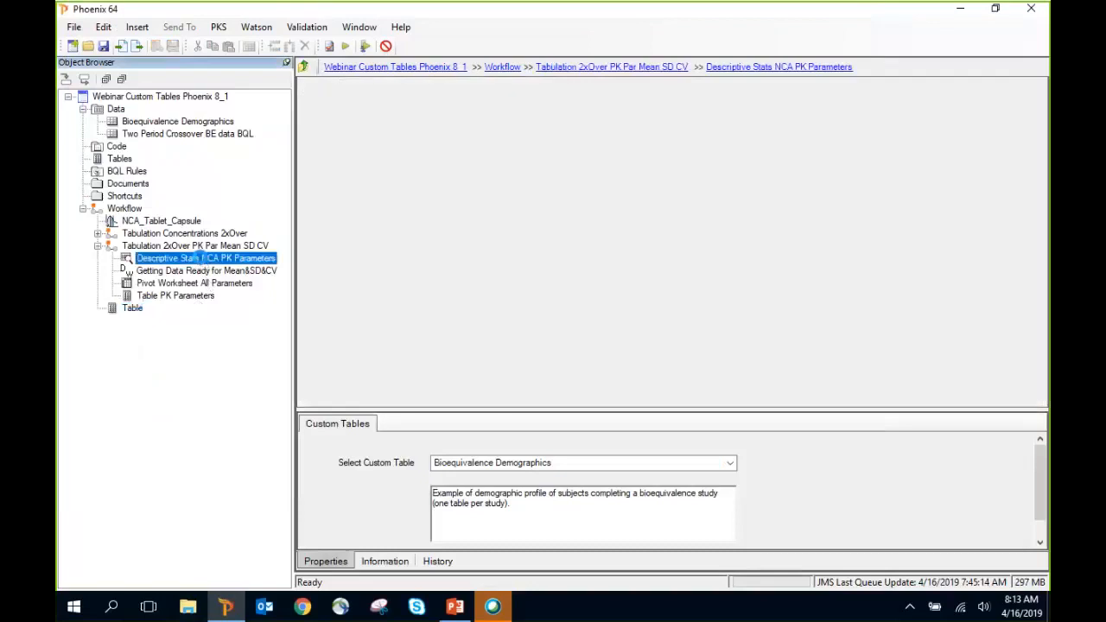
pyautogui.click(175, 296)
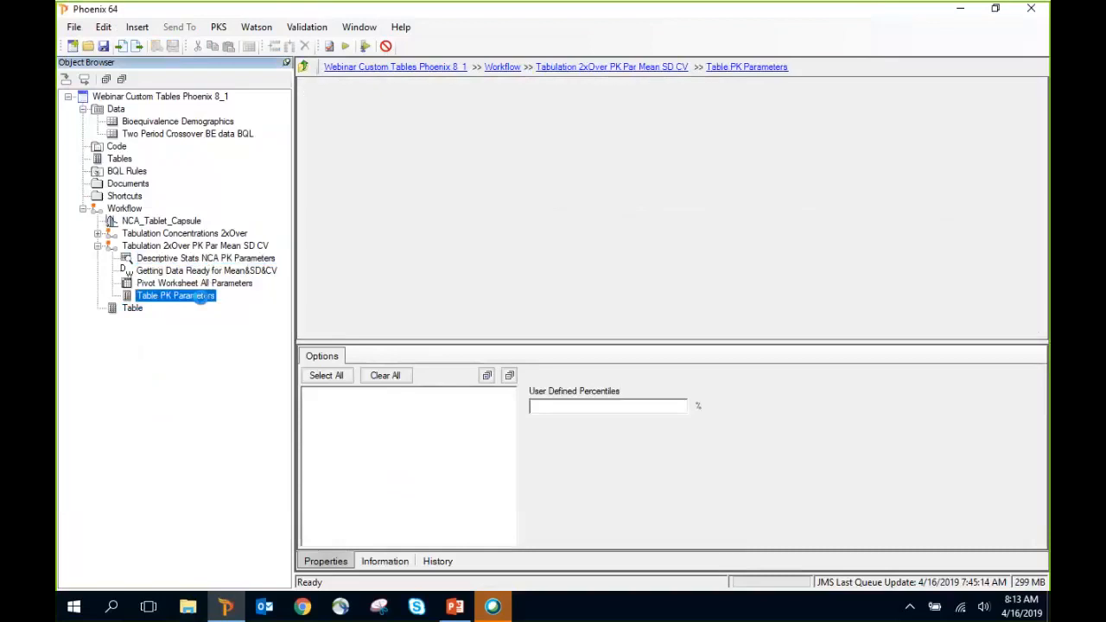
pyautogui.click(343, 165)
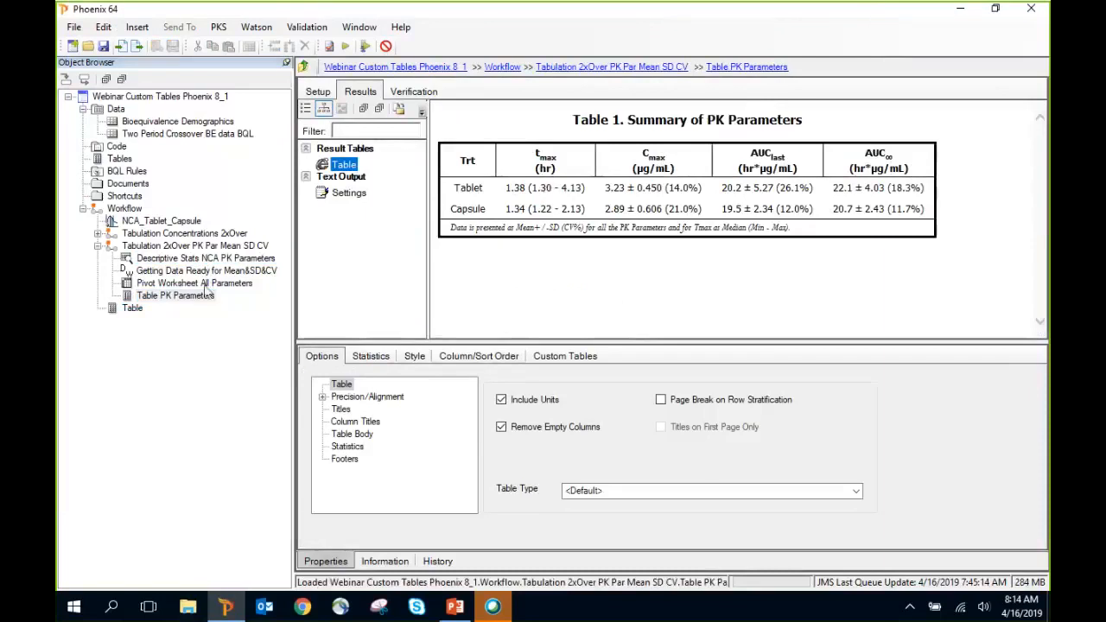
# Inspect the variable mappings and the selected basic and spread statistics of Descriptive Stats NCA PK Parameters.
pyautogui.click(206, 258)
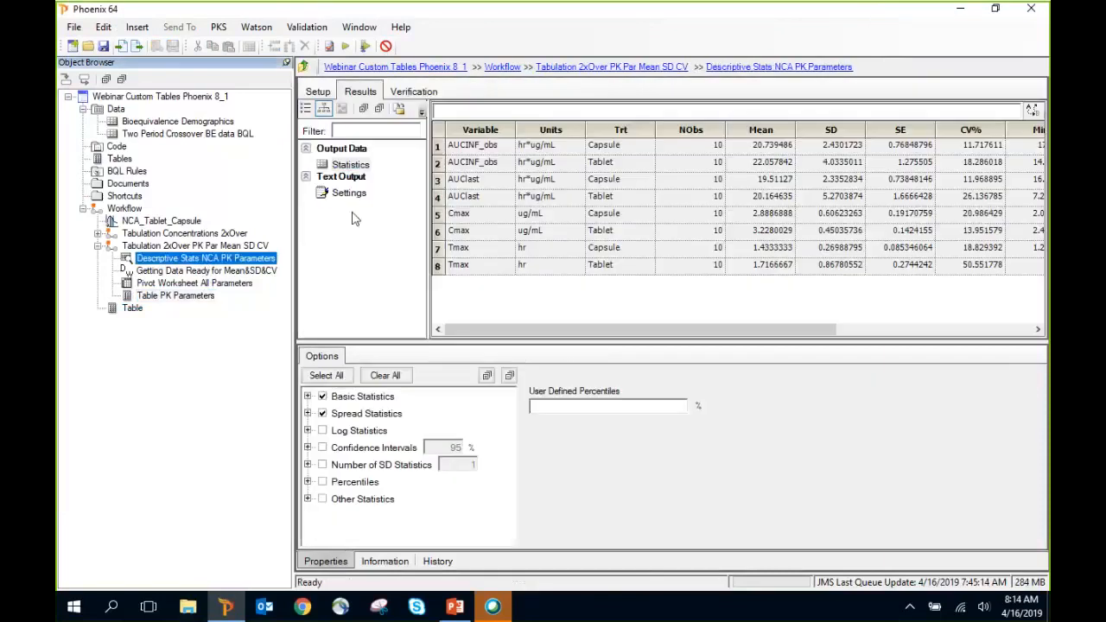
pyautogui.click(317, 92)
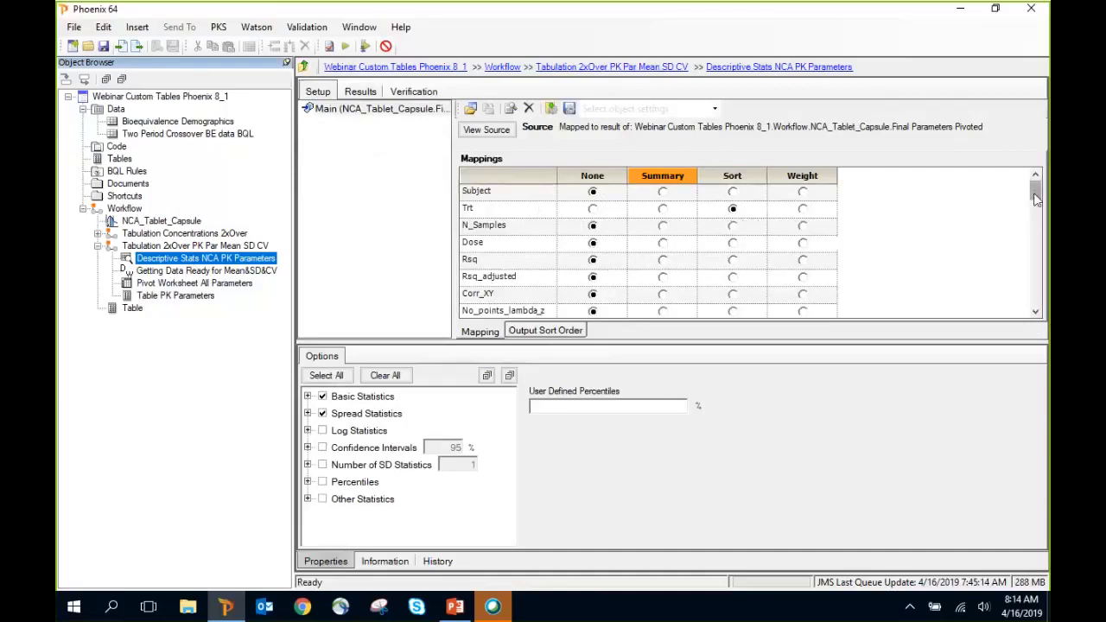
pyautogui.moveTo(1036, 192); pyautogui.dragTo(1027, 243)
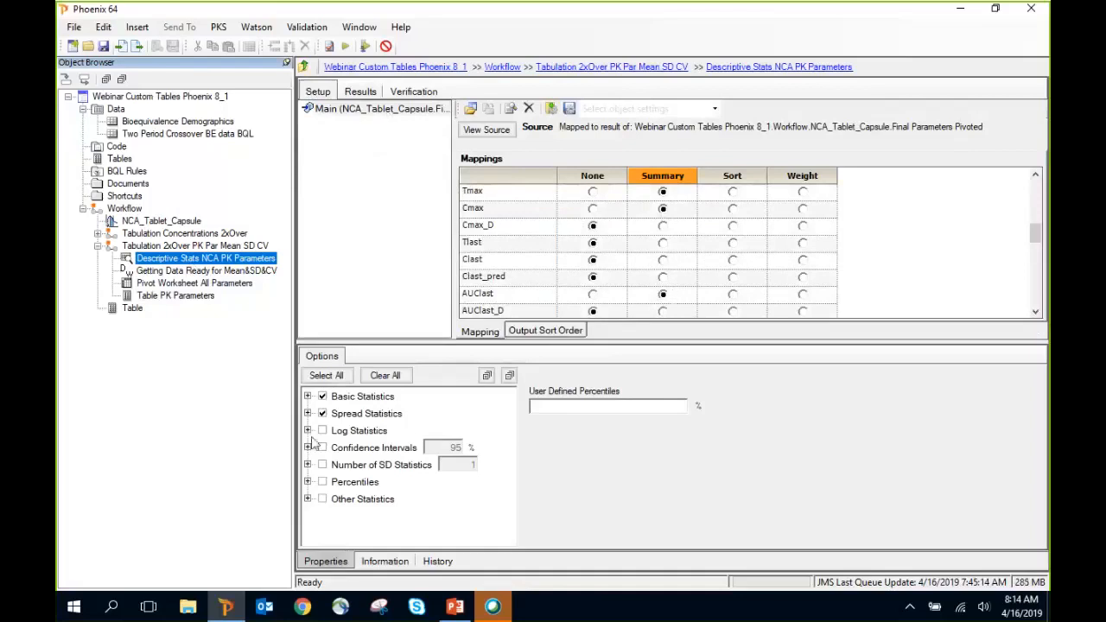
pyautogui.click(308, 397)
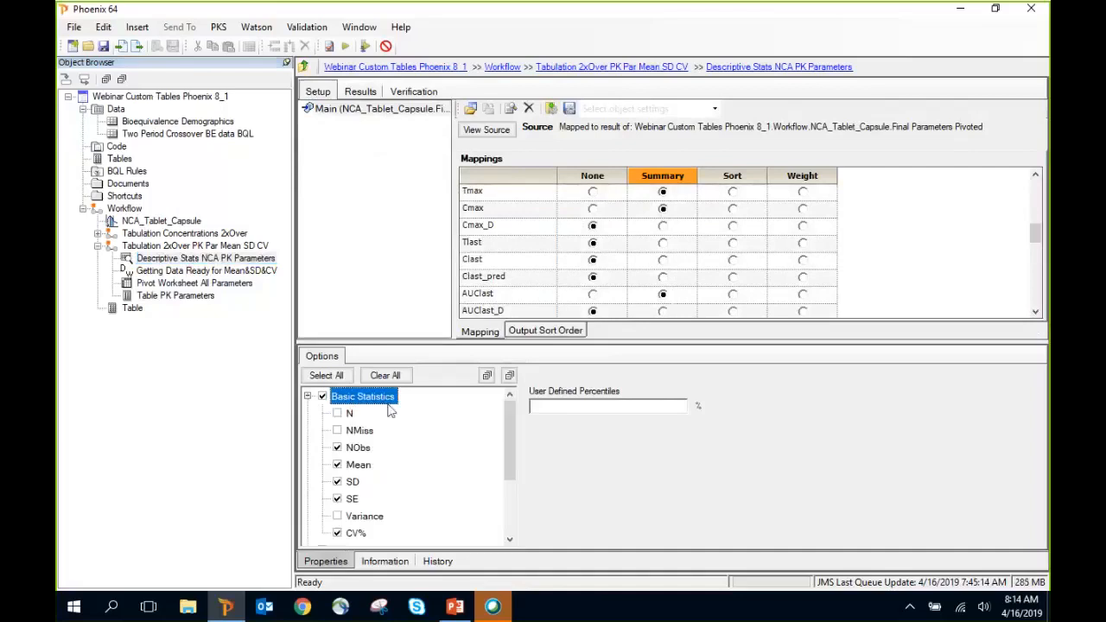
pyautogui.click(308, 397)
pyautogui.click(308, 414)
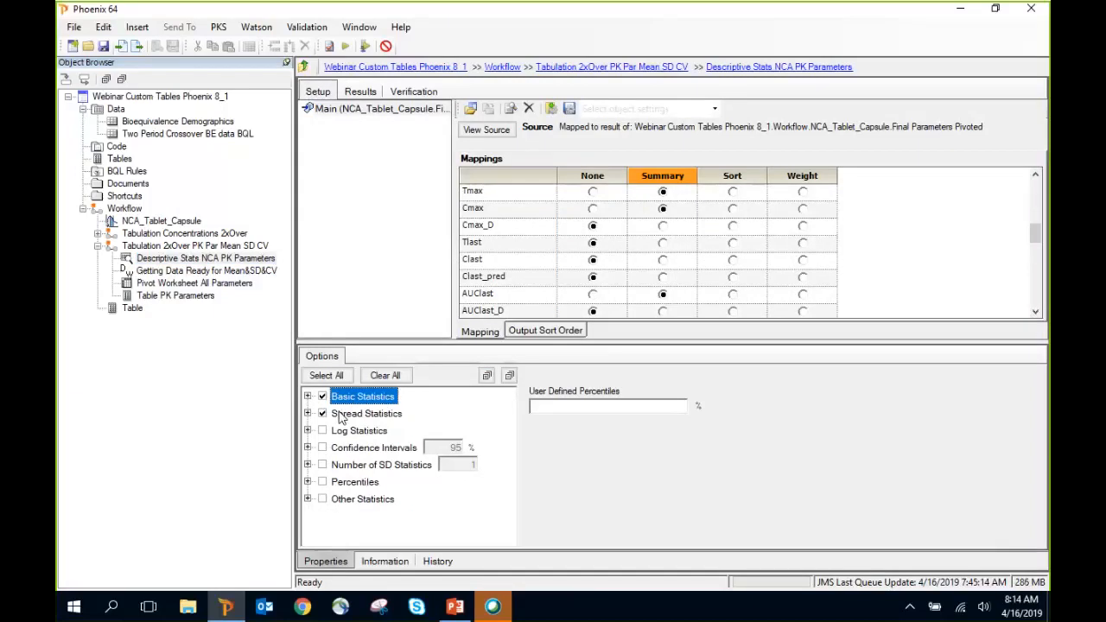
# Examine the statistics output of Descriptive Stats NCA PK Parameters across all columns, including the AUCINF_obs mean for Capsule.
pyautogui.click(361, 93)
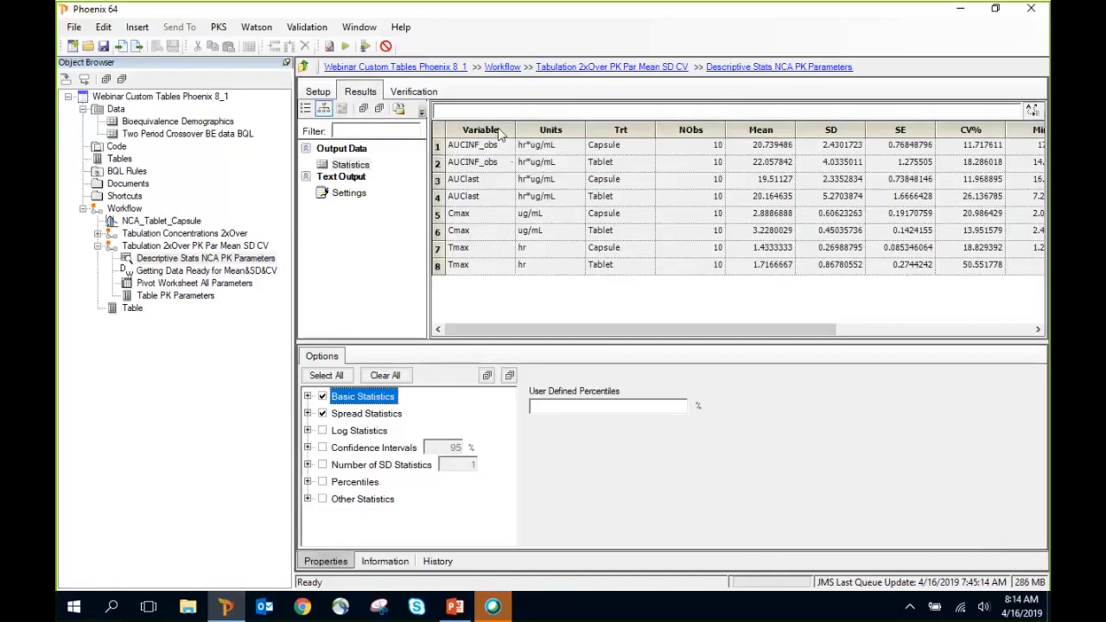
pyautogui.moveTo(632, 336); pyautogui.dragTo(782, 341)
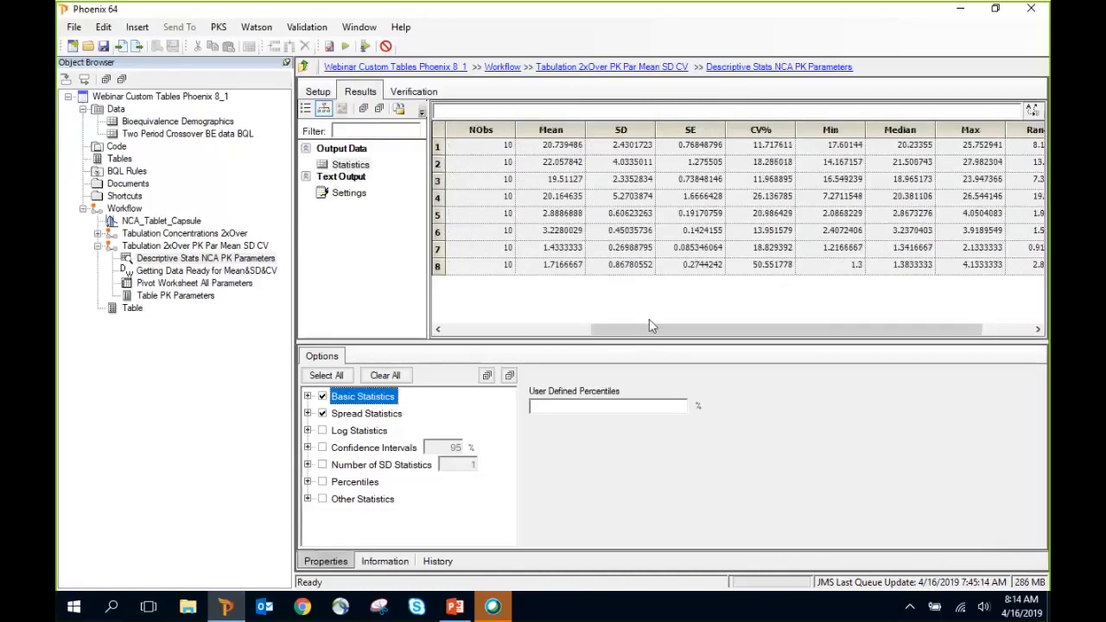
pyautogui.moveTo(641, 330); pyautogui.dragTo(487, 330)
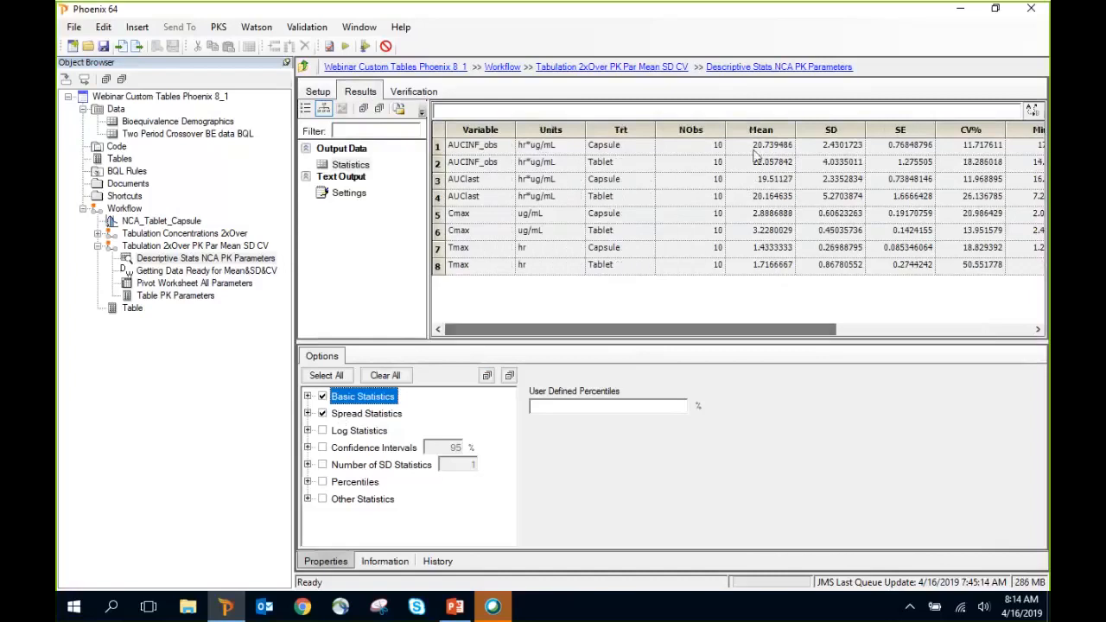
pyautogui.click(760, 145)
pyautogui.click(497, 147)
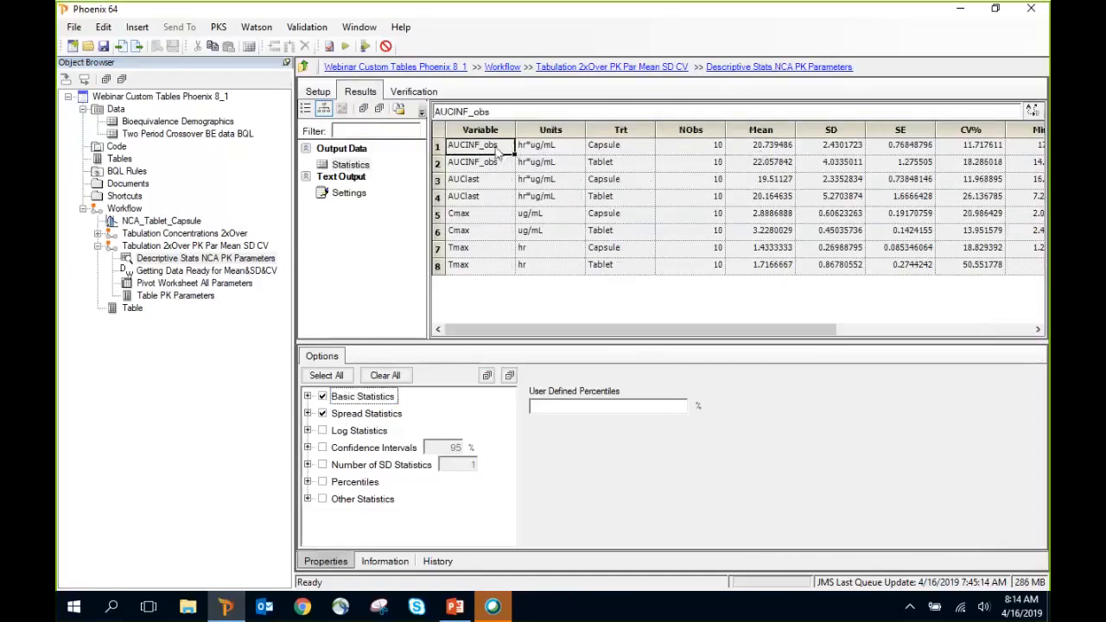
# Inspect the treatment, mean and SD cells in the AUCINF_obs Capsule row of the descriptive statistics.
pyautogui.click(616, 151)
pyautogui.click(745, 152)
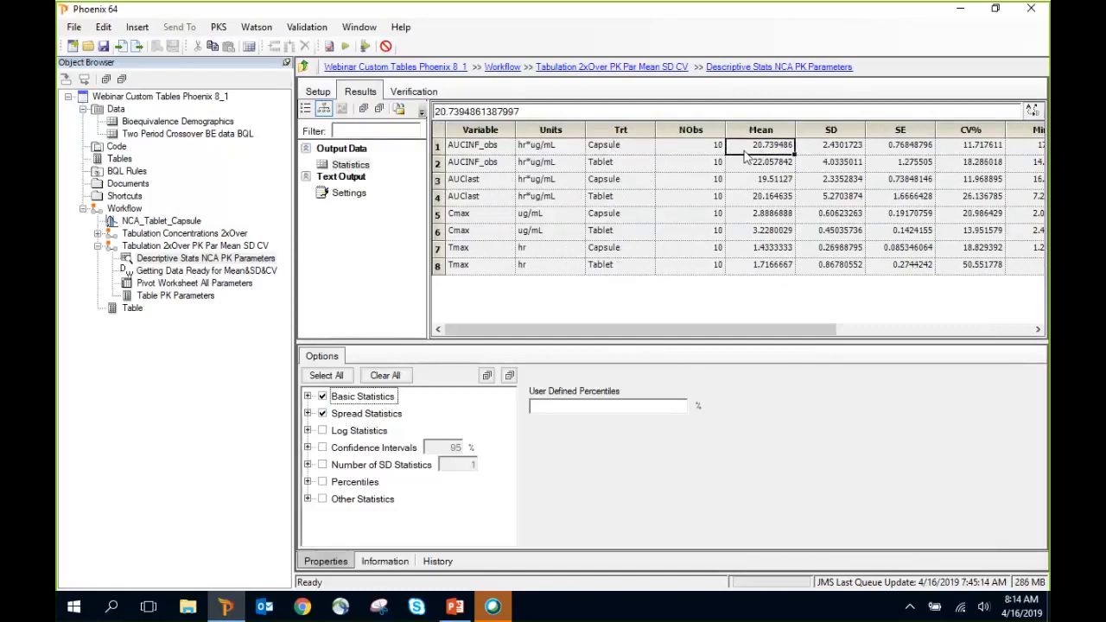
pyautogui.click(844, 151)
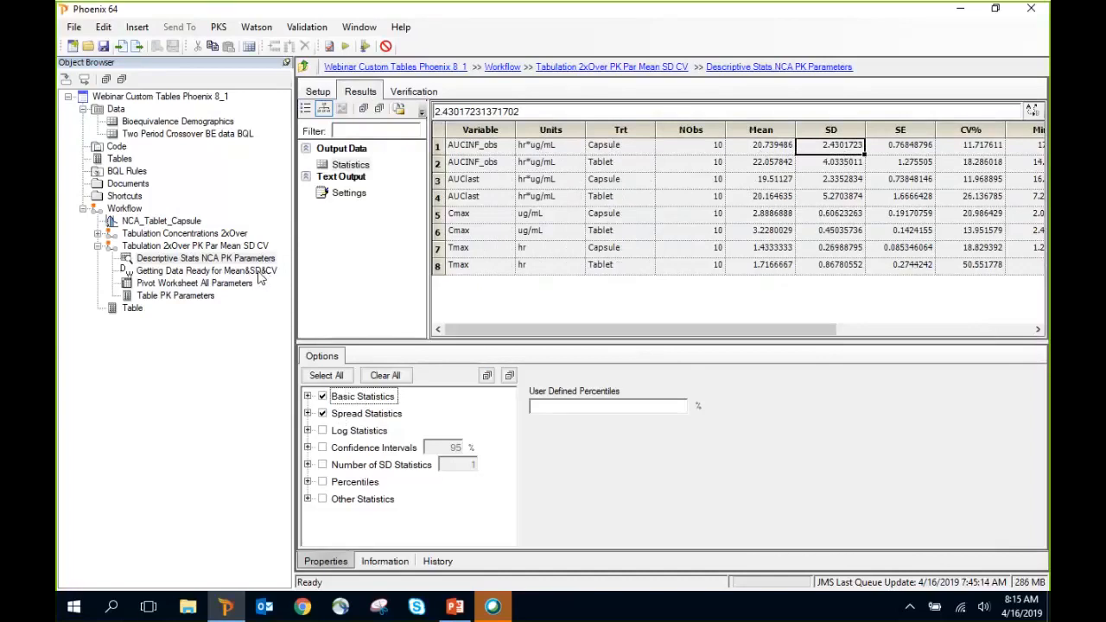
# Open Getting Data Ready for Mean&SD&CV, view its list of intermediate results, and review the setup summary of its three transformations.
pyautogui.click(259, 274)
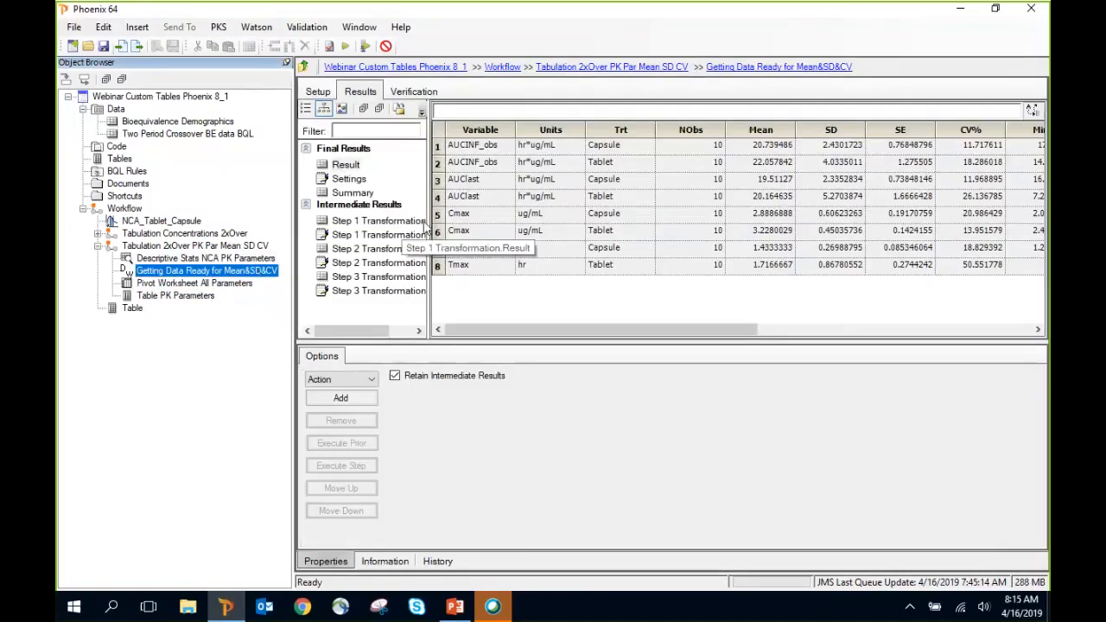
pyautogui.moveTo(426, 221); pyautogui.dragTo(478, 221)
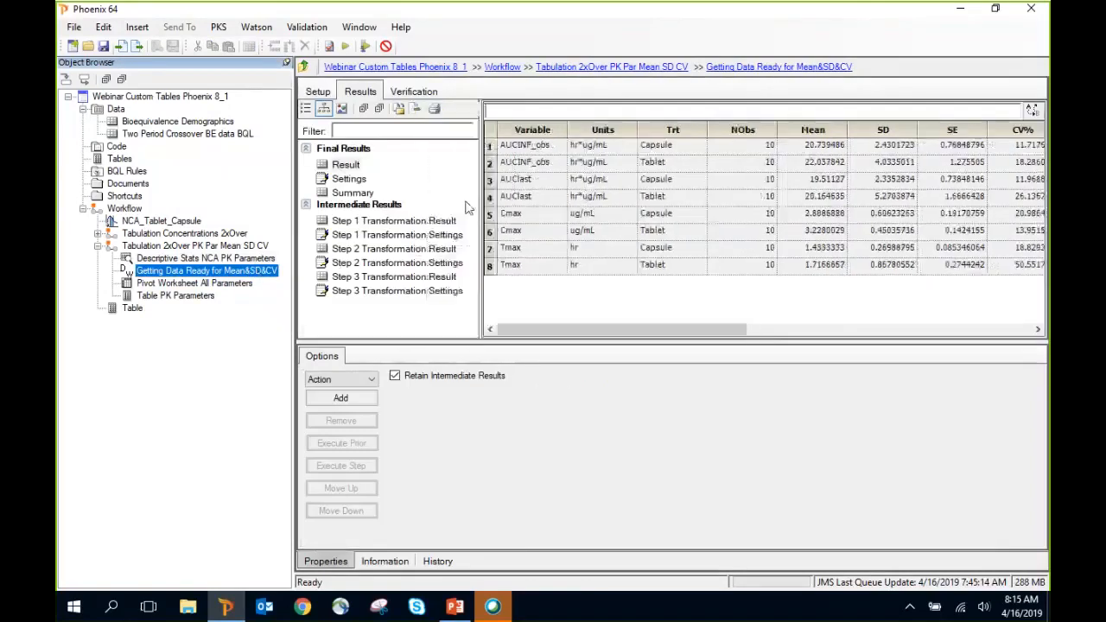
pyautogui.click(318, 91)
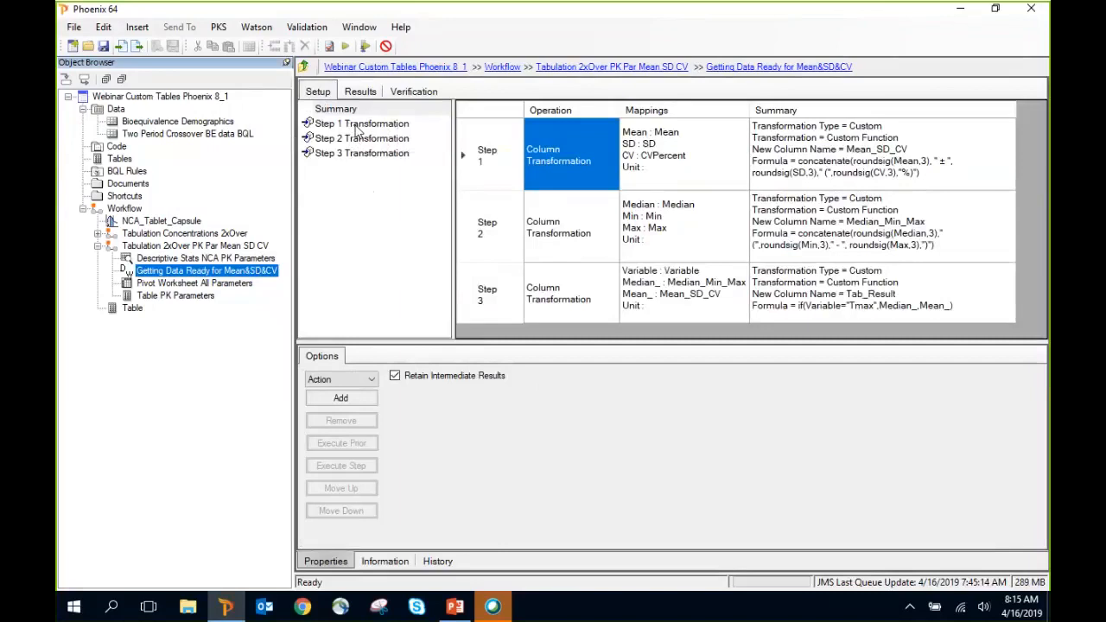
# Inspect the Step 1 Transformation's mappings and Mean_SD_CV formula with enlarged options, and browse the available function list.
pyautogui.click(360, 128)
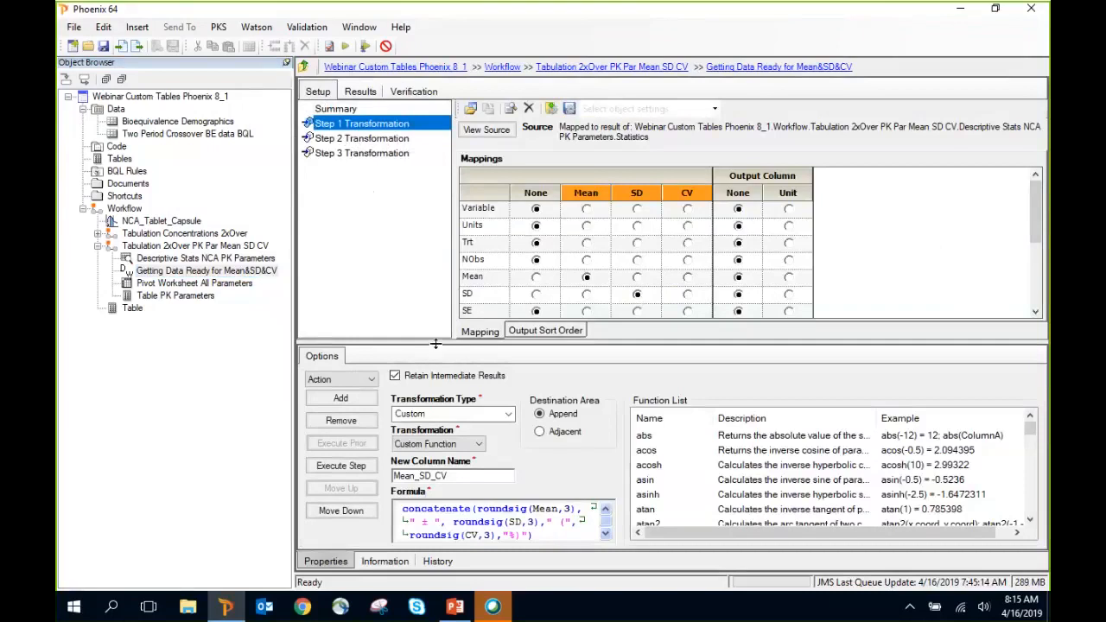
pyautogui.moveTo(467, 341); pyautogui.dragTo(437, 277)
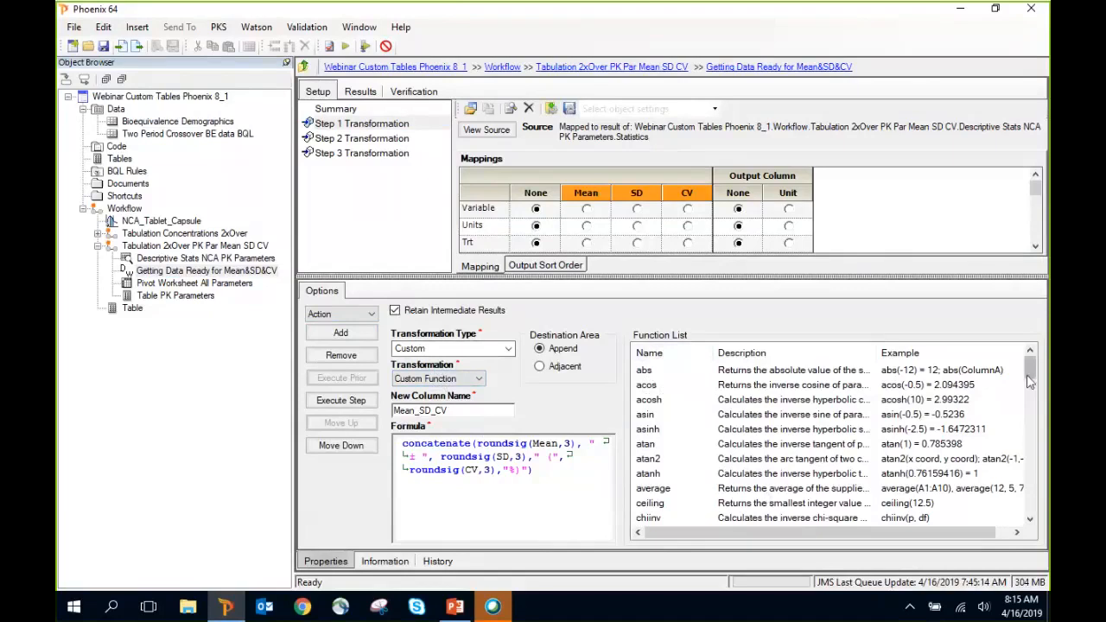
pyautogui.moveTo(1030, 383)
pyautogui.mouseDown()
pyautogui.moveTo(1034, 512)
pyautogui.moveTo(1030, 363)
pyautogui.mouseUp()
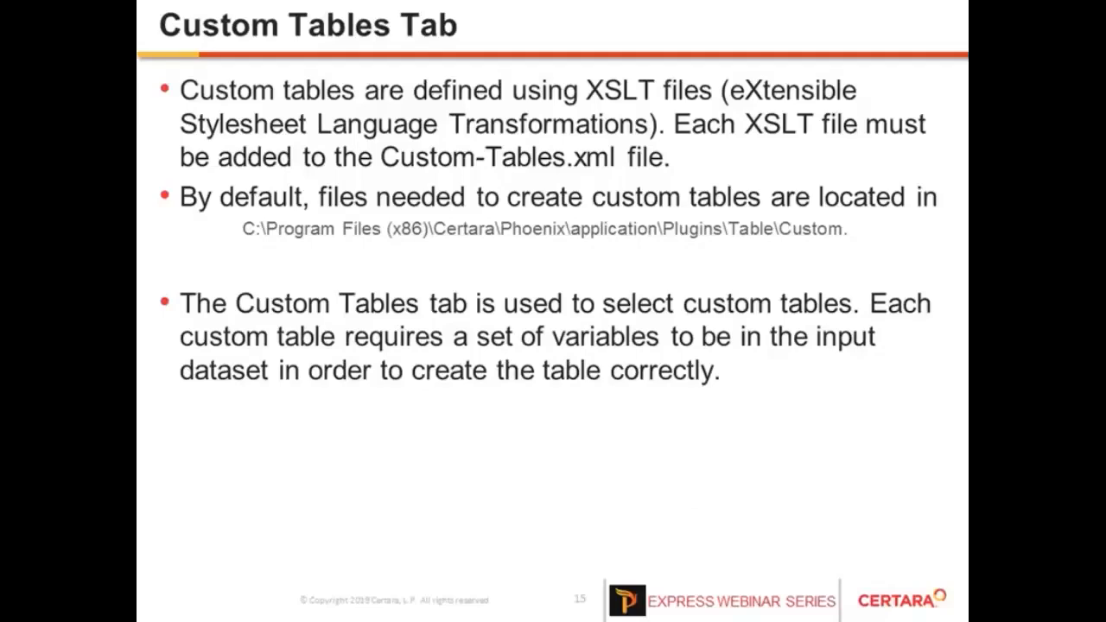
pyautogui.press('Right')
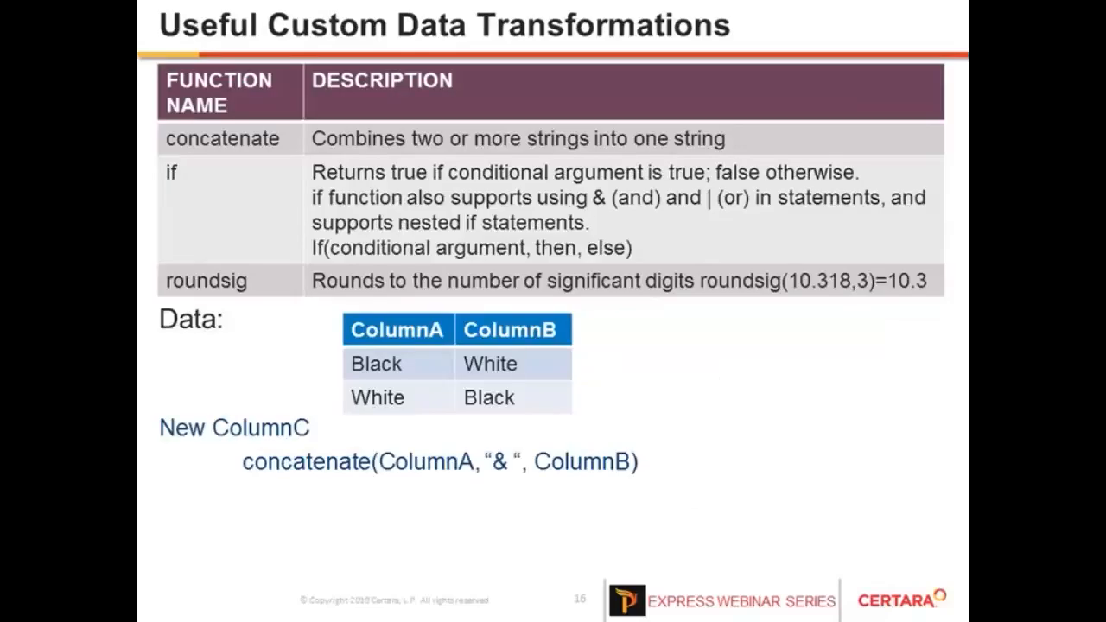
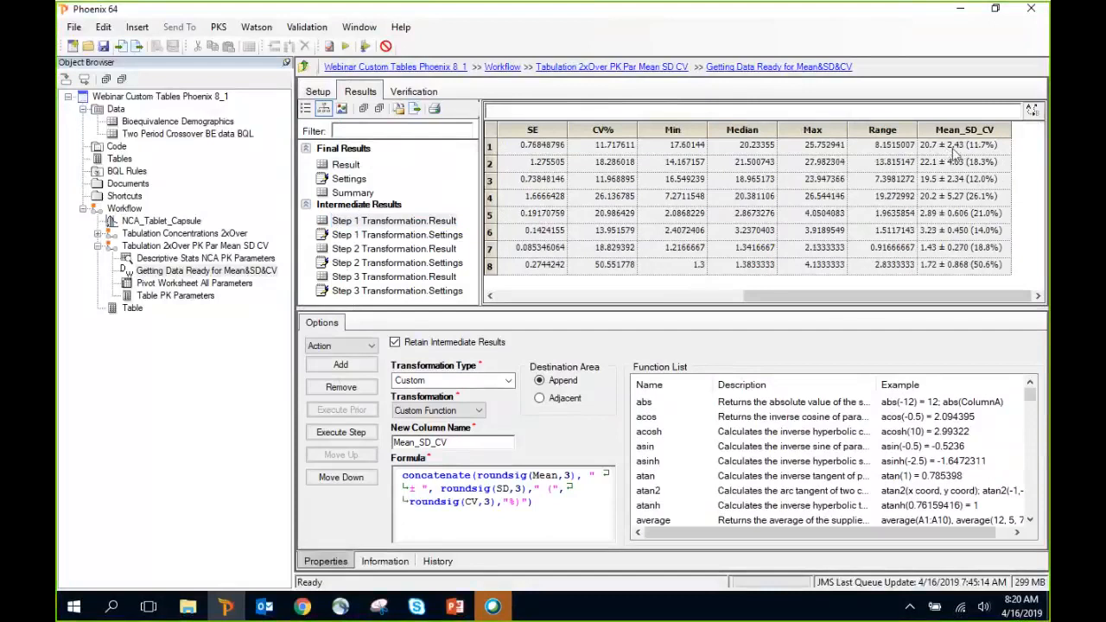
# Check the first Mean_SD_CV value in the Step 1 result, and view the Step 2 Transformation's Median_Min_Max formula and mappings.
pyautogui.click(961, 149)
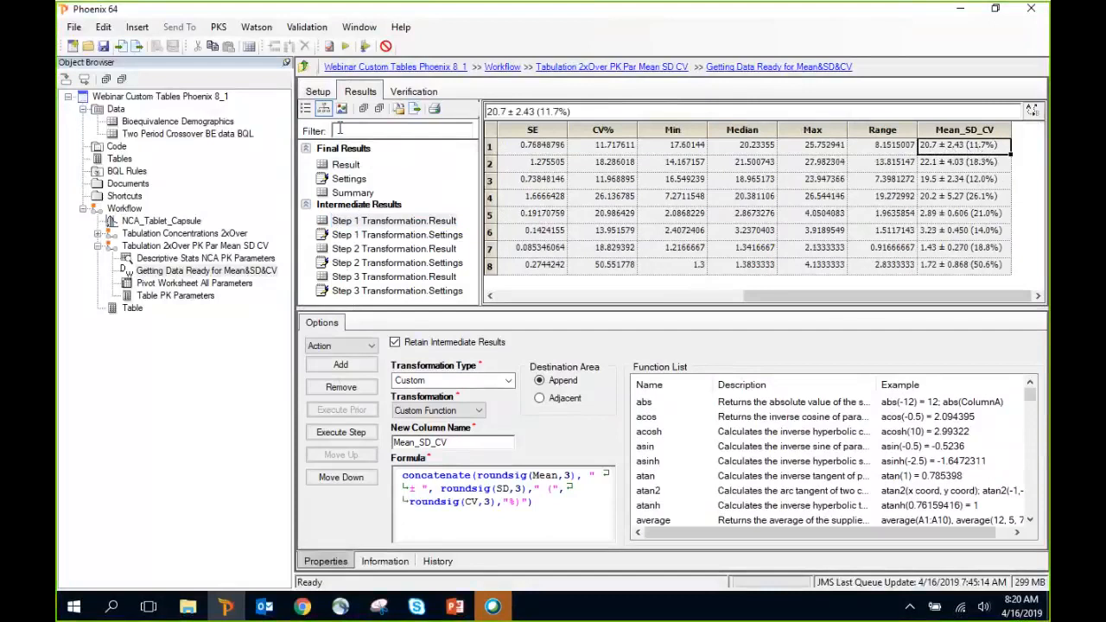
pyautogui.click(317, 91)
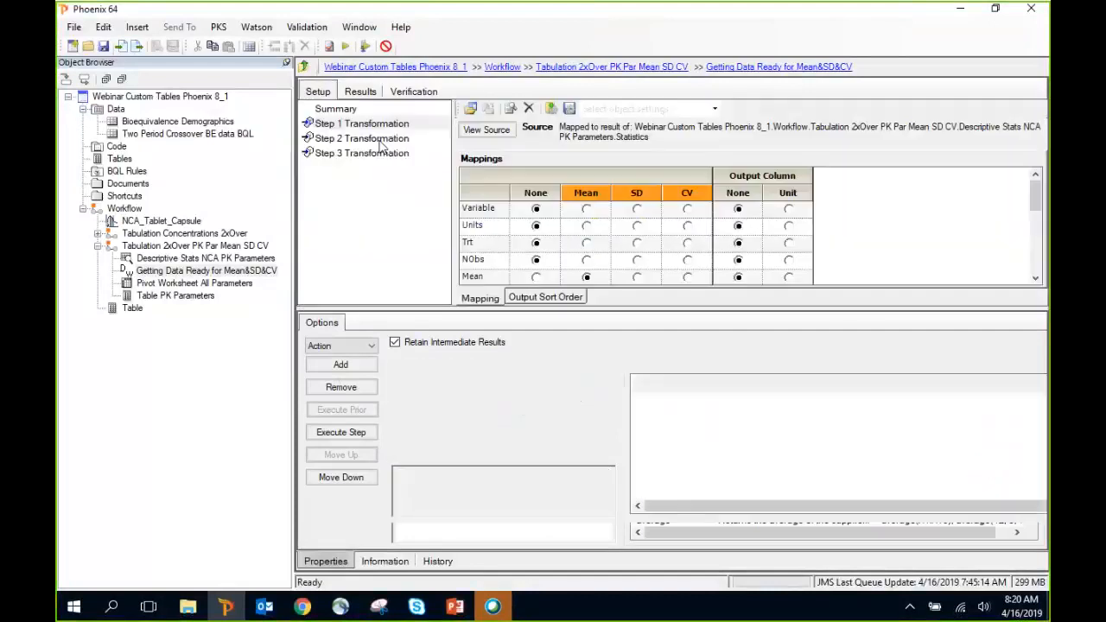
pyautogui.click(367, 138)
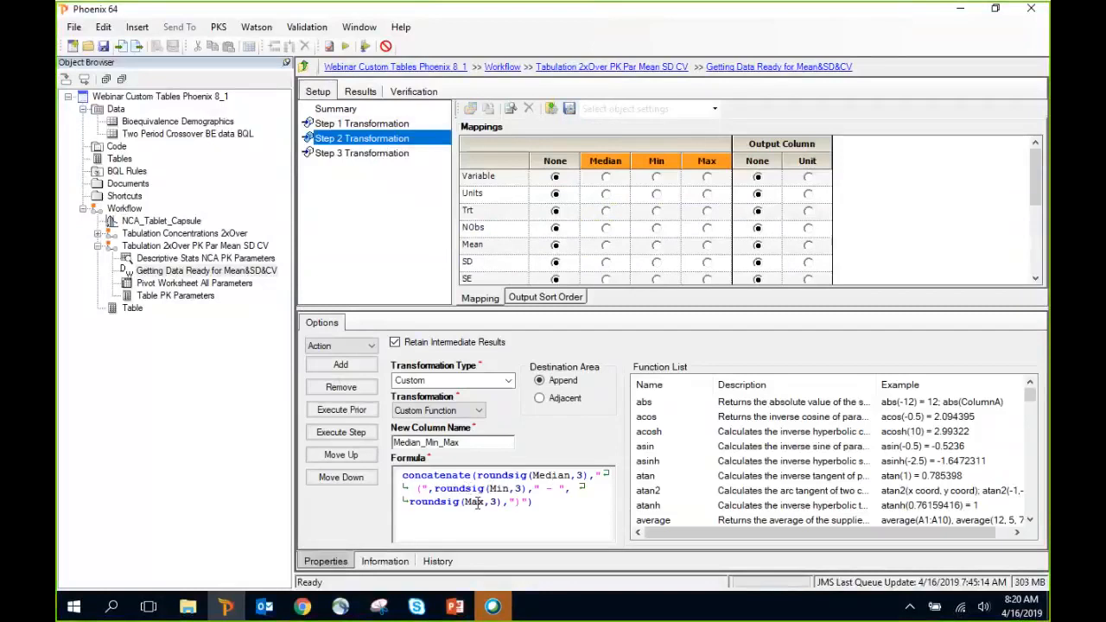
# Examine the Step 2 Transformation result across all columns, including Mean_SD_CV and Median_Min_Max.
pyautogui.click(357, 92)
pyautogui.click(395, 249)
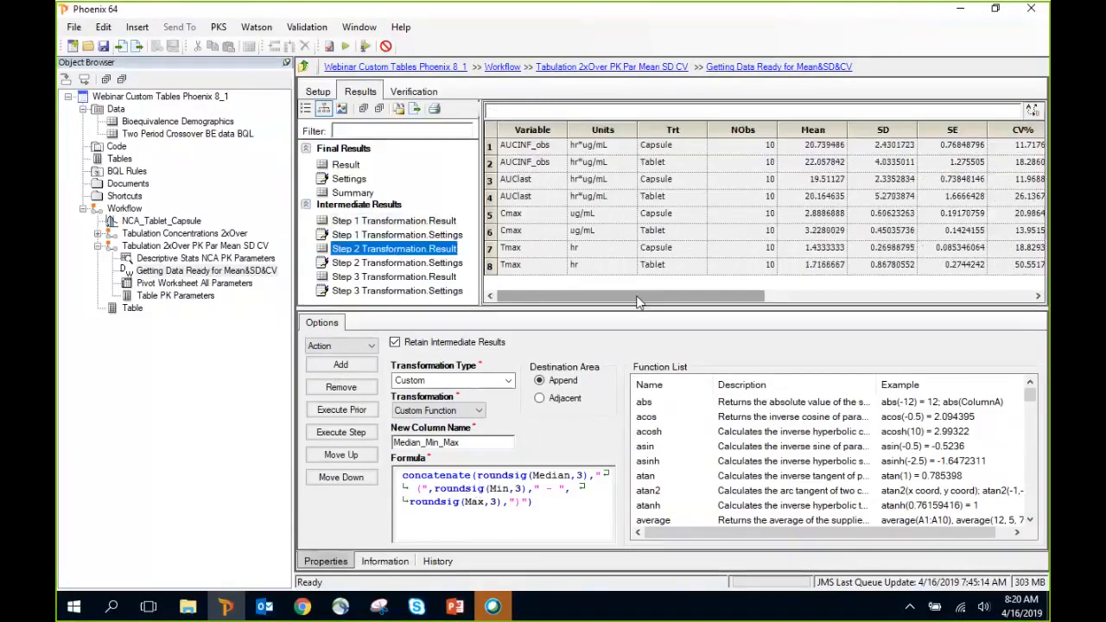
pyautogui.moveTo(639, 296); pyautogui.dragTo(916, 303)
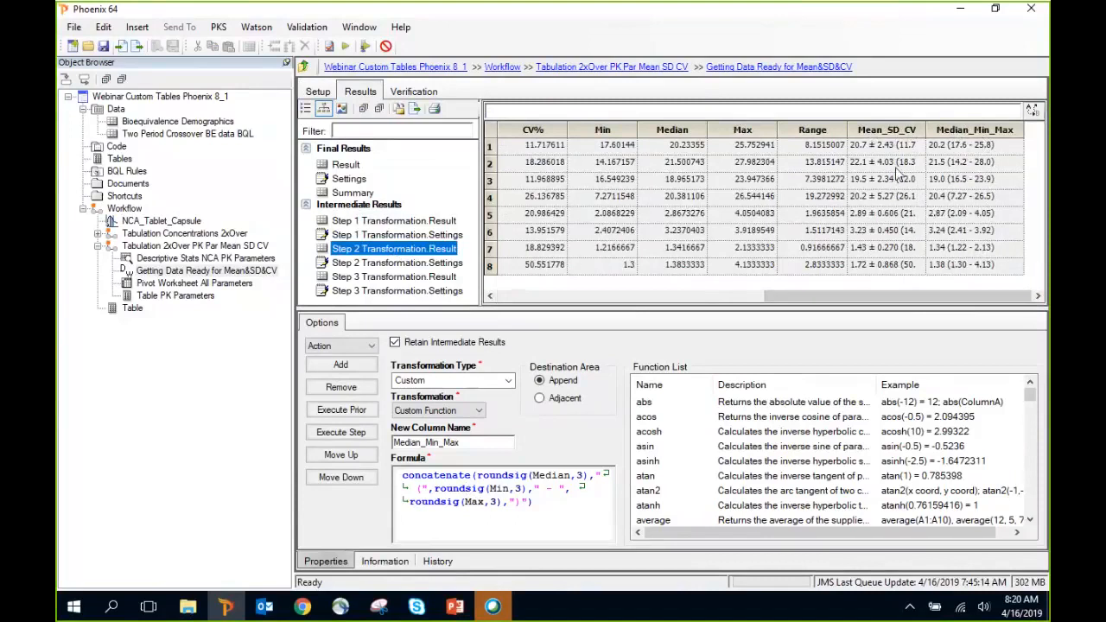
pyautogui.moveTo(899, 295); pyautogui.dragTo(631, 295)
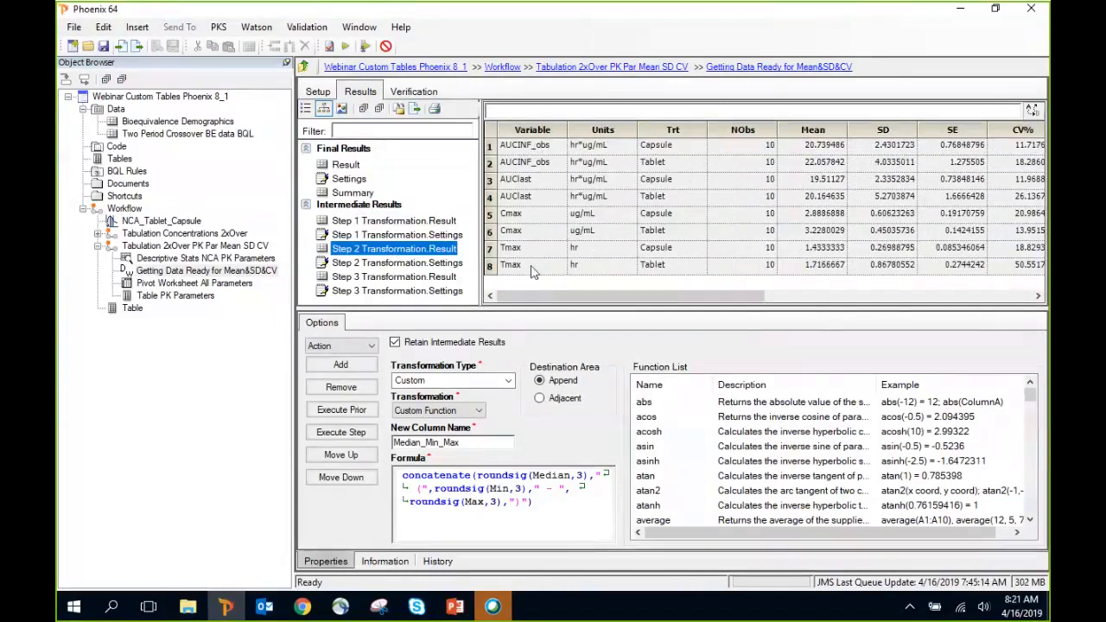
# Inspect the Step 3 Transformation's Tab_Result if formula, its Tmax condition and Median_ argument, and the column mappings for Median_ and Mean_.
pyautogui.click(326, 90)
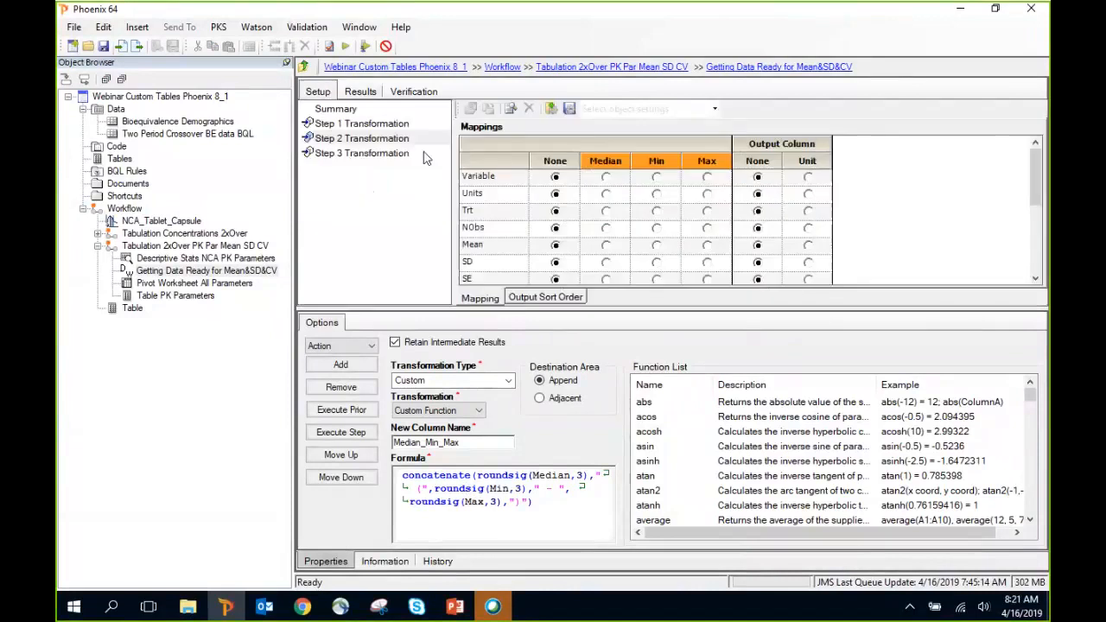
pyautogui.click(372, 158)
pyautogui.moveTo(562, 309); pyautogui.dragTo(563, 302)
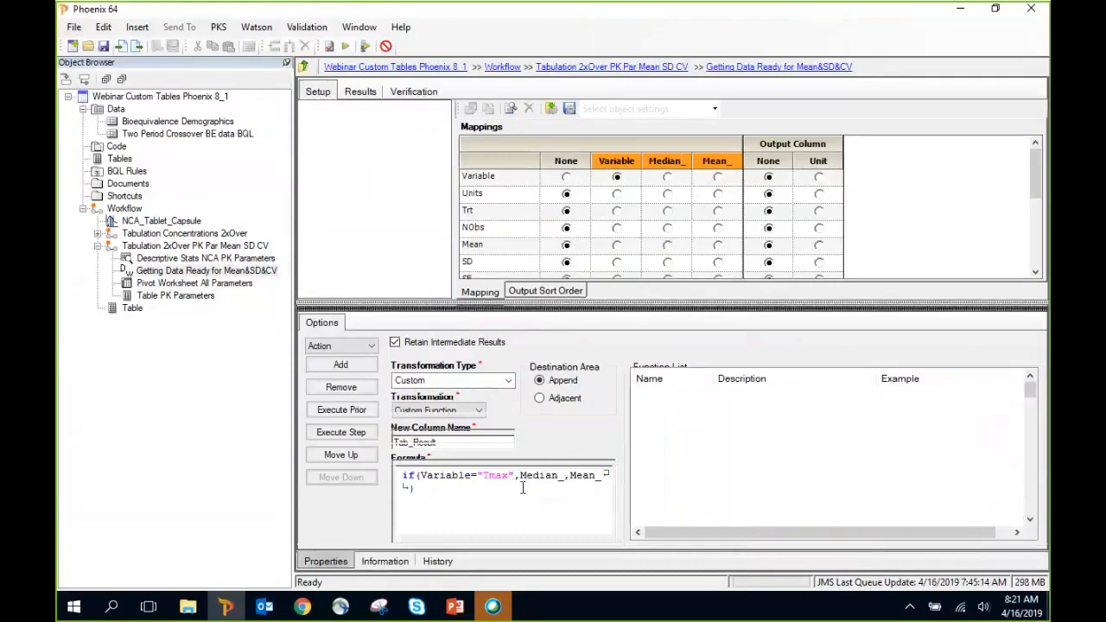
pyautogui.doubleClick(475, 468)
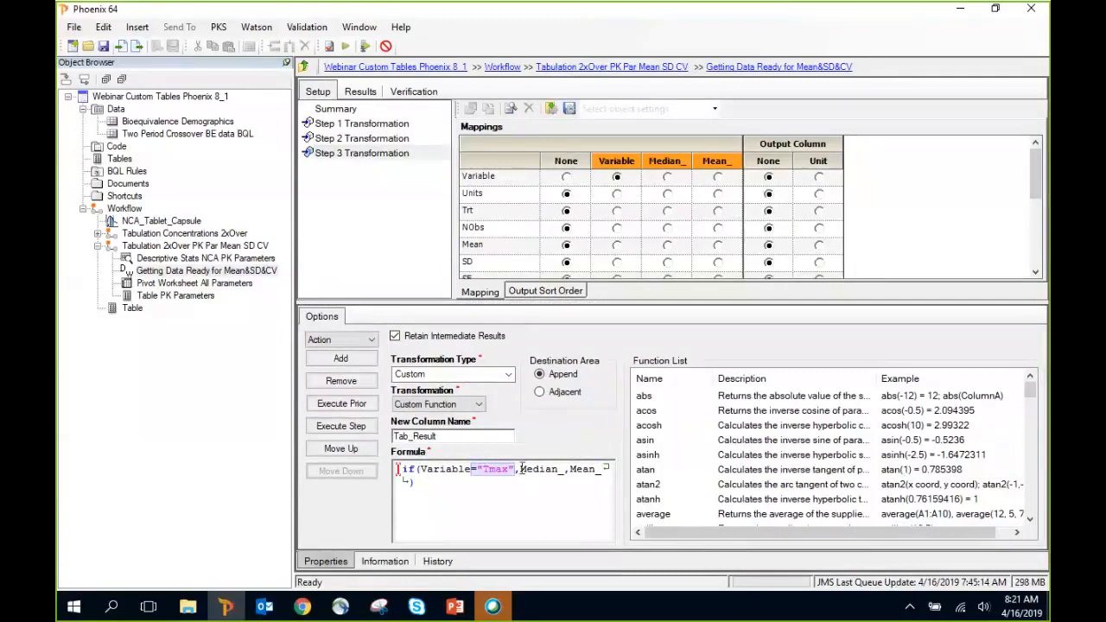
pyautogui.moveTo(519, 469); pyautogui.dragTo(563, 471)
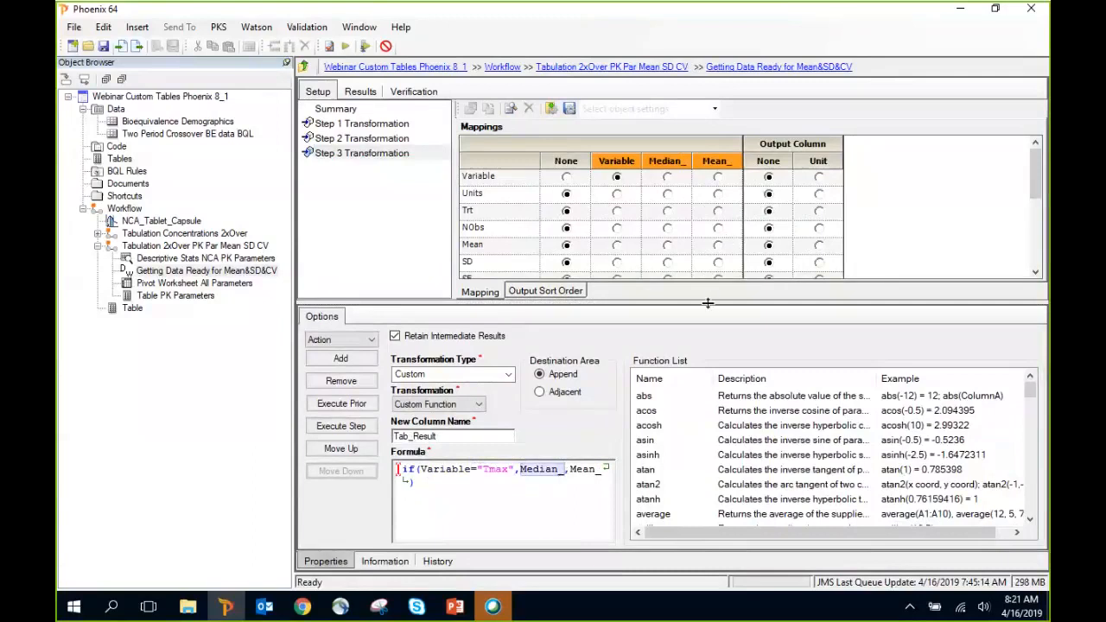
pyautogui.moveTo(713, 302); pyautogui.dragTo(724, 336)
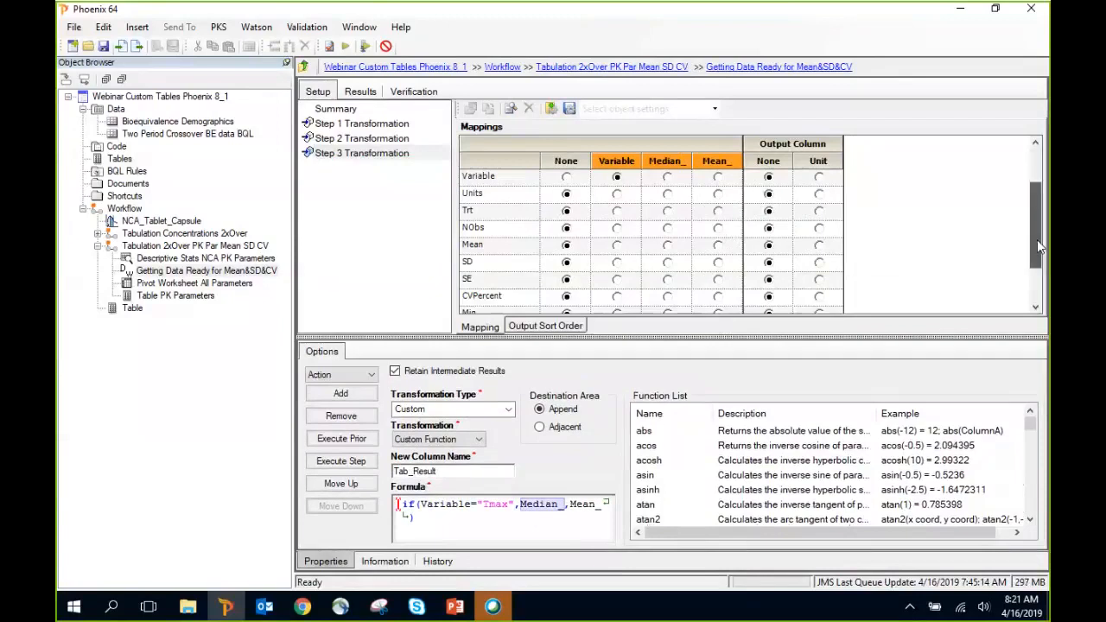
pyautogui.click(1037, 240)
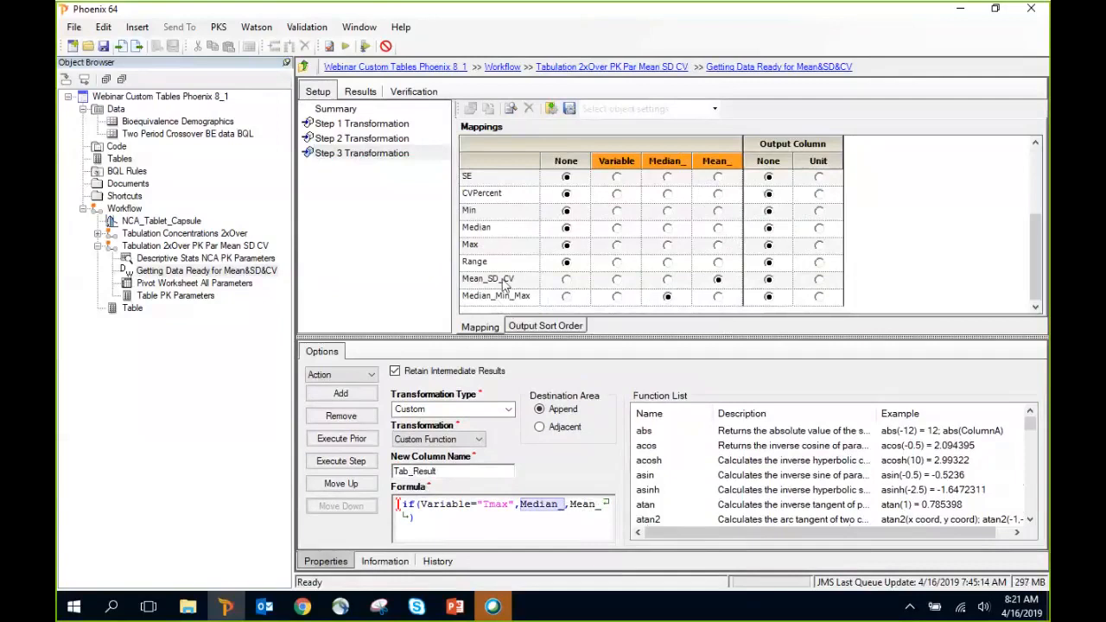
# Open the final data-preparation result and freeze the Variable column while viewing the last columns.
pyautogui.click(356, 92)
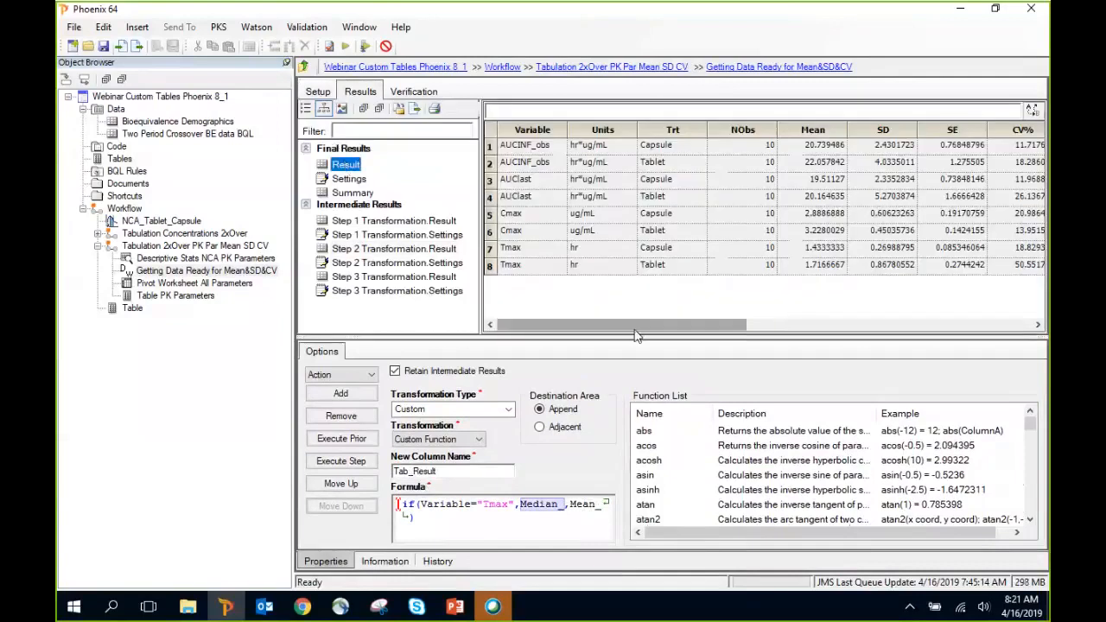
pyautogui.click(533, 130)
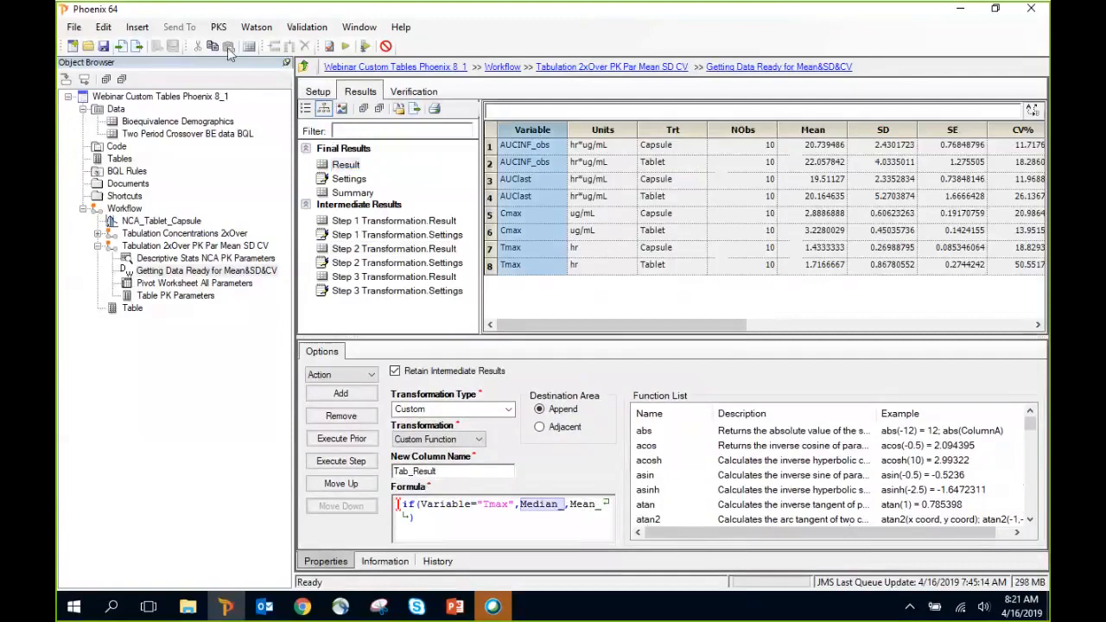
pyautogui.moveTo(629, 324); pyautogui.dragTo(944, 350)
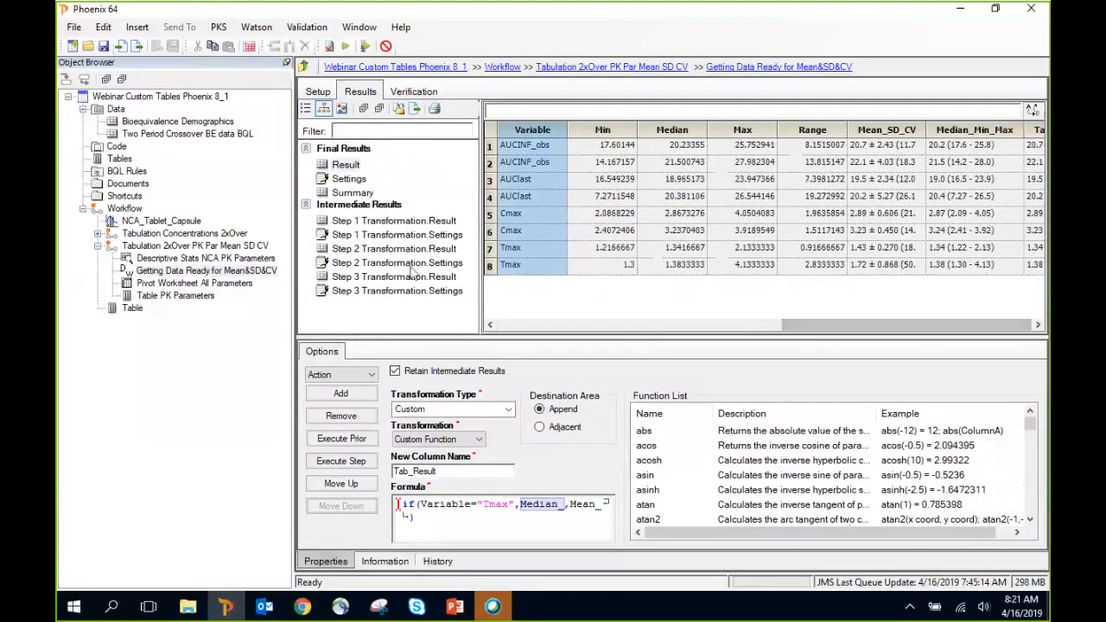
# Give the result grid more room, widen the Tab_Result column, and check its Tmax values for both treatments.
pyautogui.moveTo(482, 275); pyautogui.dragTo(387, 269)
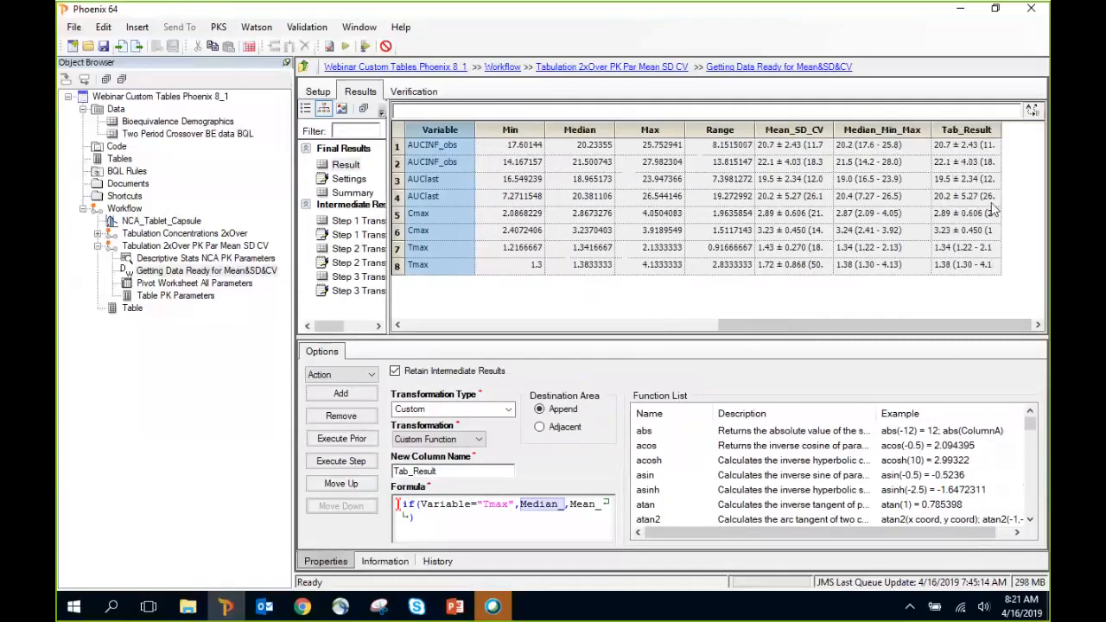
pyautogui.moveTo(1001, 129); pyautogui.dragTo(1037, 130)
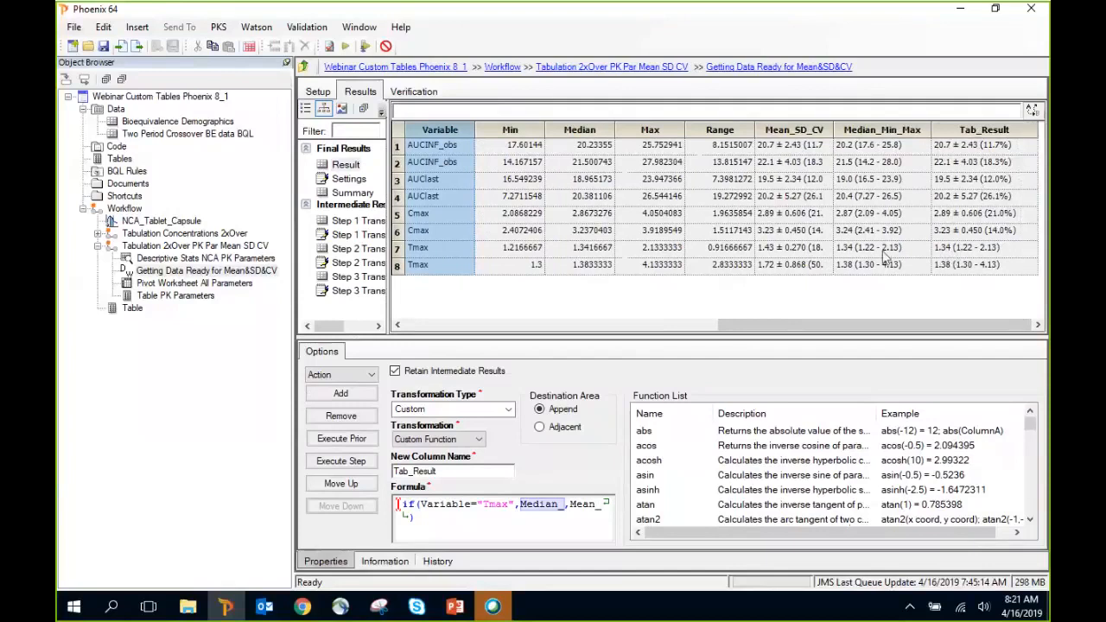
pyautogui.click(982, 251)
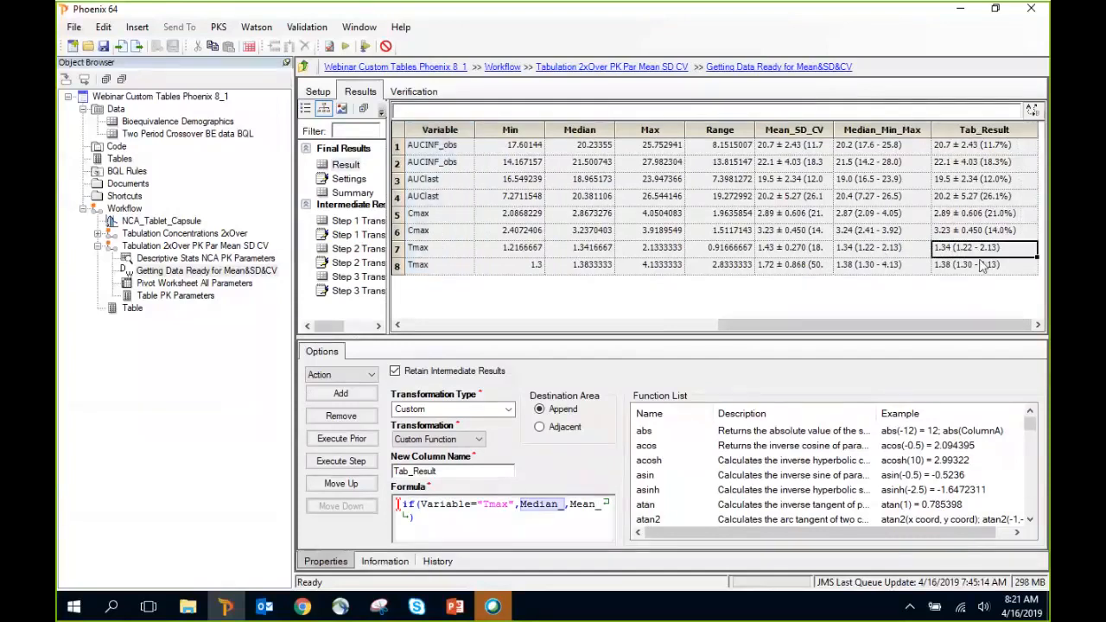
pyautogui.click(983, 266)
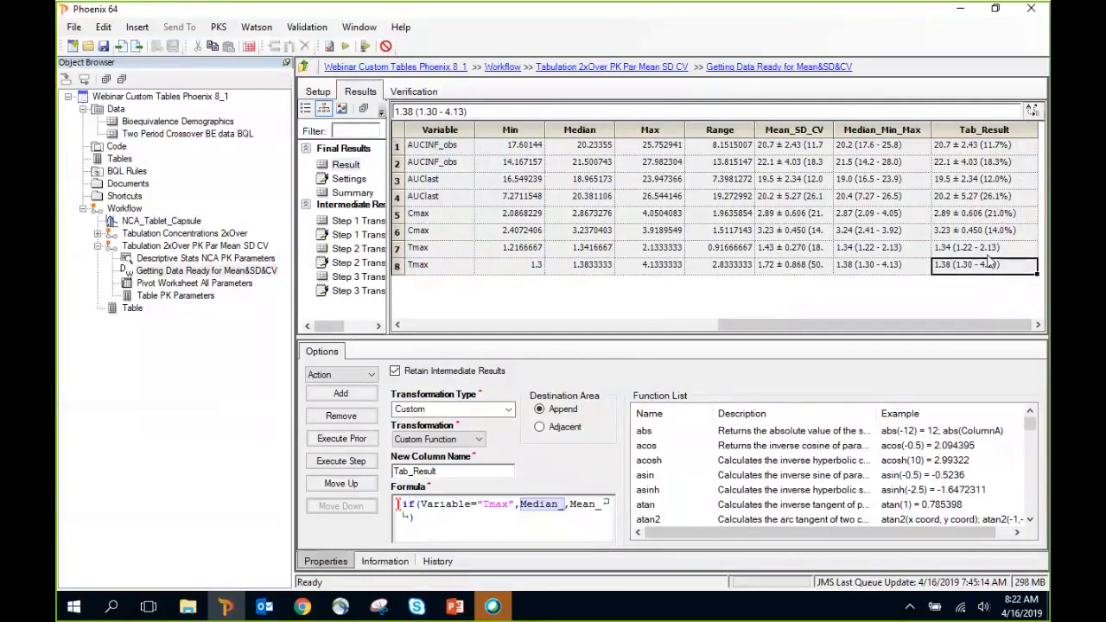
# Inspect the result of Pivot Worksheet All Parameters and its mappings, including Tab_Result as Values.
pyautogui.click(199, 288)
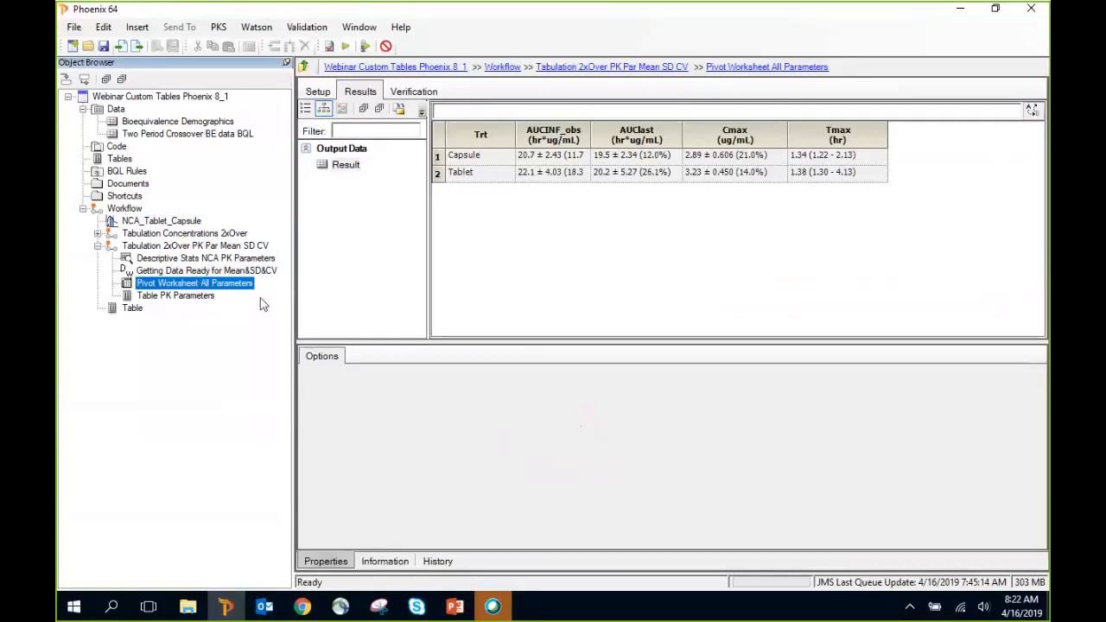
pyautogui.click(319, 92)
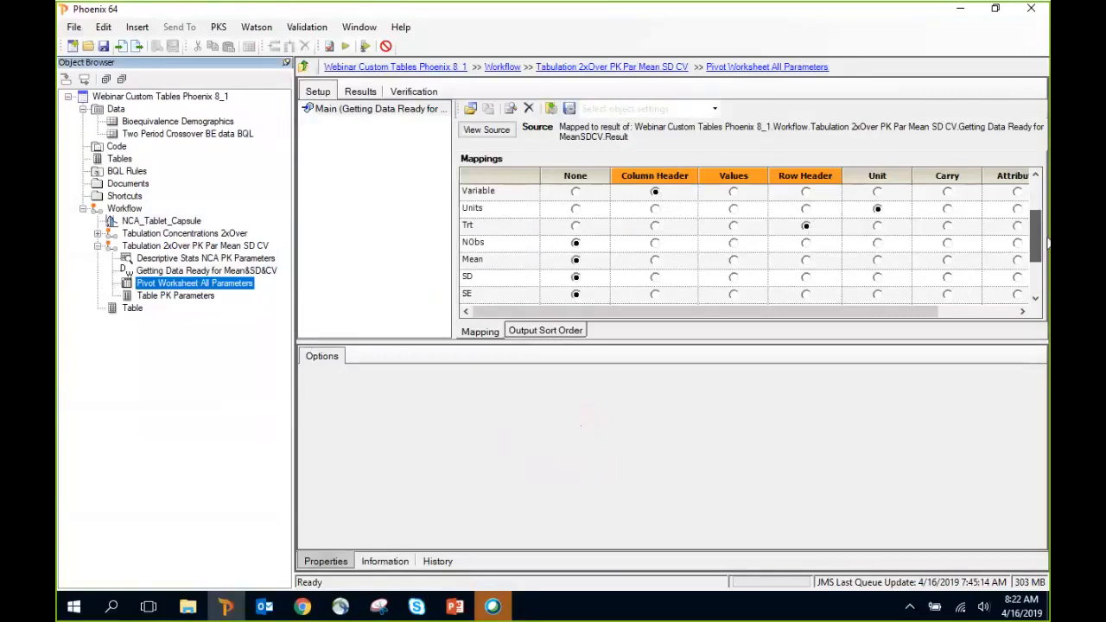
pyautogui.moveTo(1035, 212); pyautogui.dragTo(1036, 272)
pyautogui.click(733, 294)
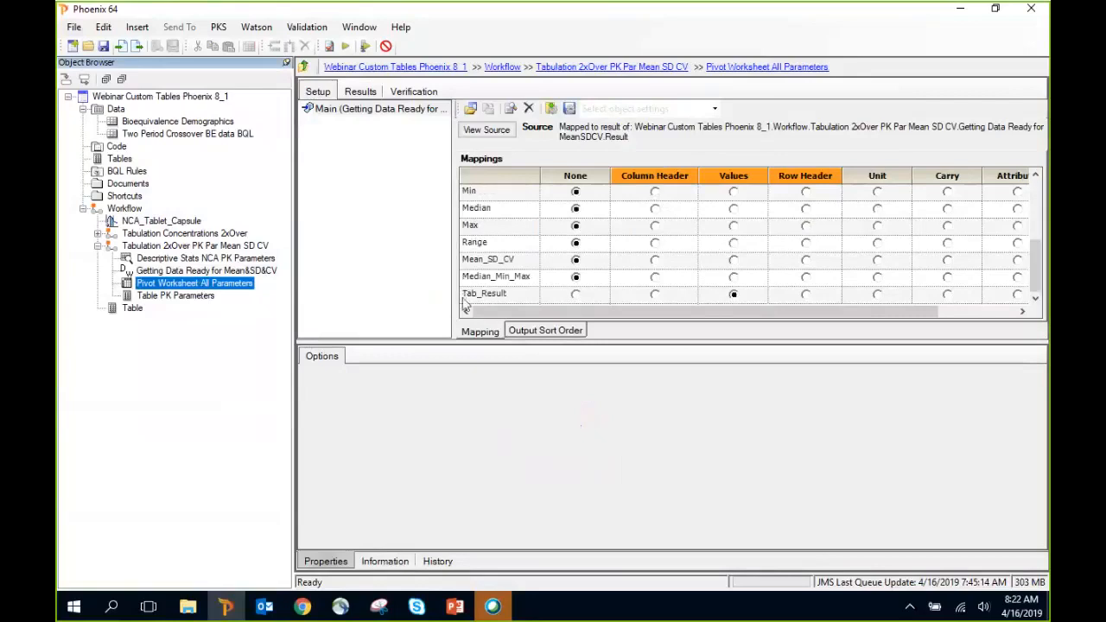
pyautogui.click(361, 91)
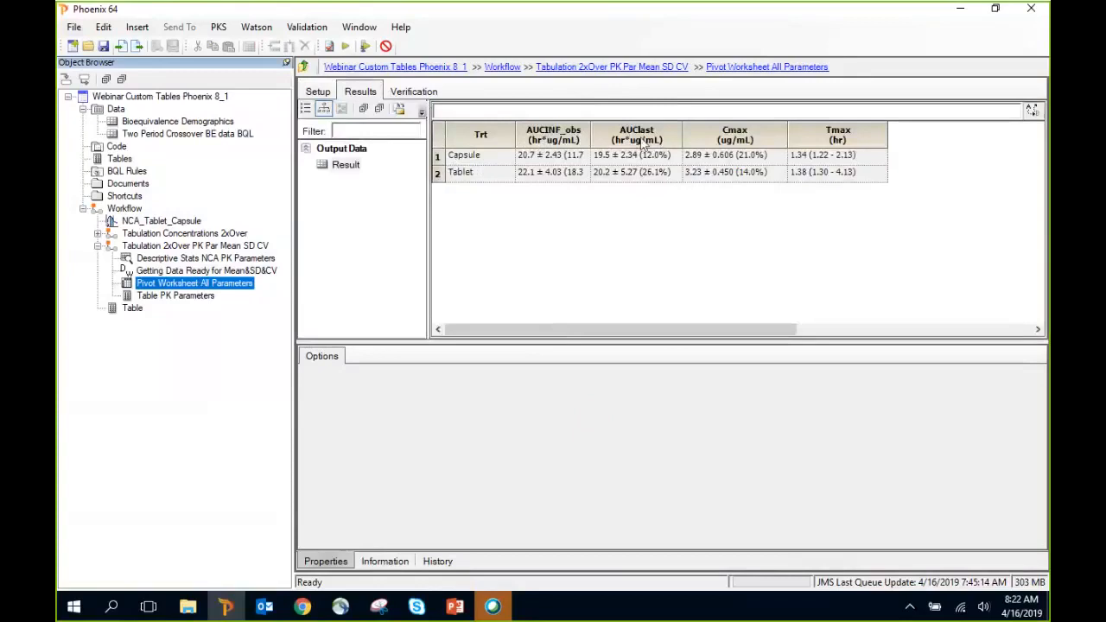
# View the result table of Table PK Parameters and its variable mappings.
pyautogui.click(199, 297)
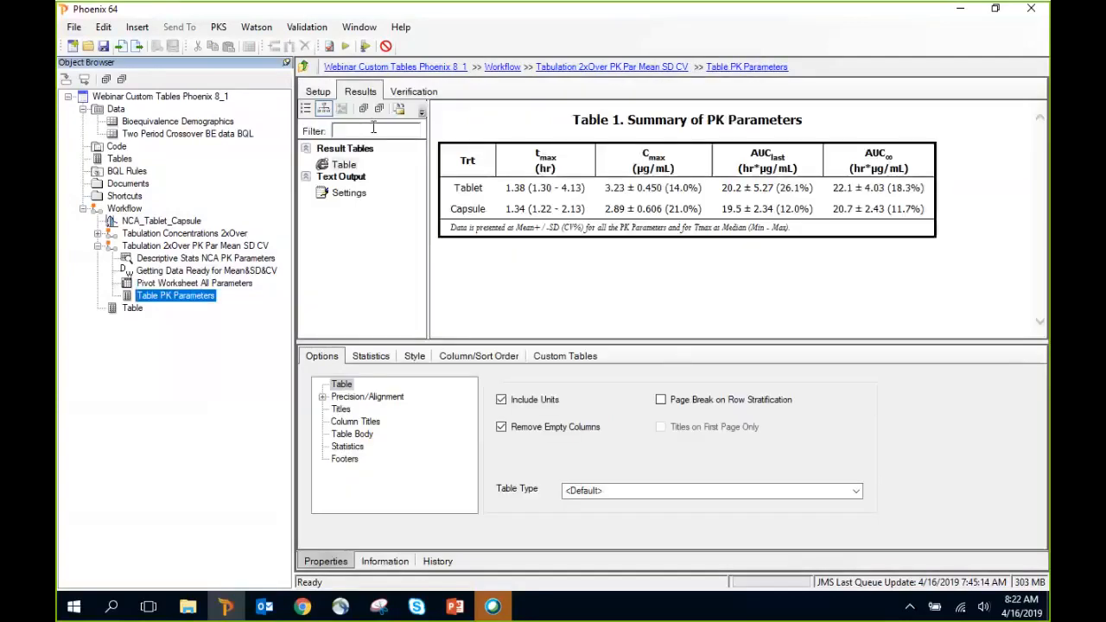
pyautogui.click(318, 92)
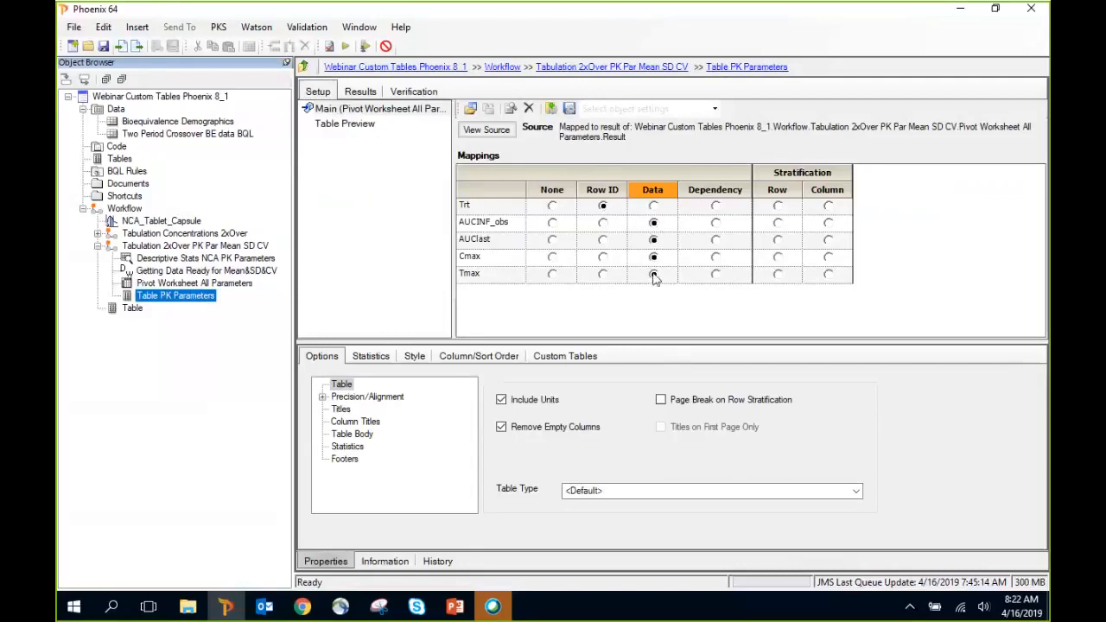
# View the result of Table PK Parameters and review its column title replacements, including those for Tmax and Cmax.
pyautogui.click(360, 91)
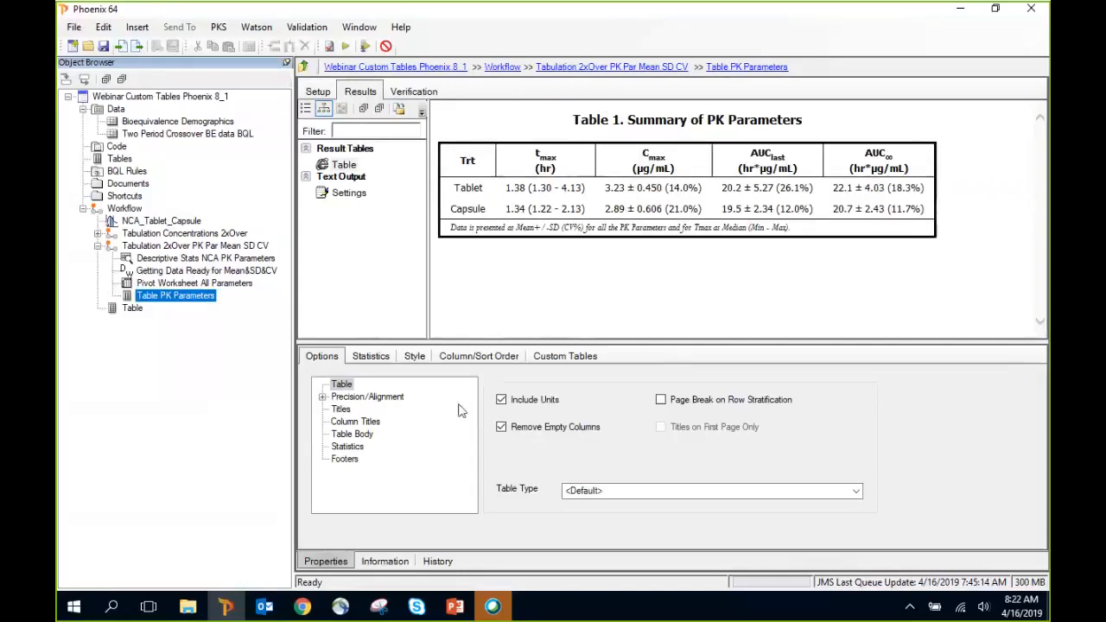
pyautogui.click(360, 422)
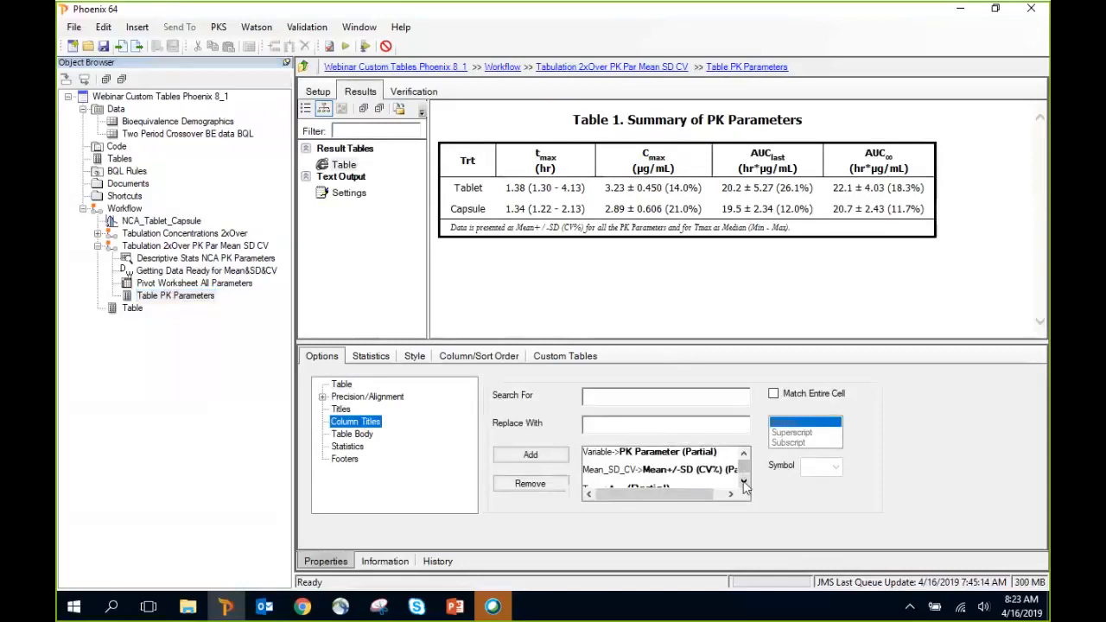
pyautogui.click(745, 483)
pyautogui.click(745, 484)
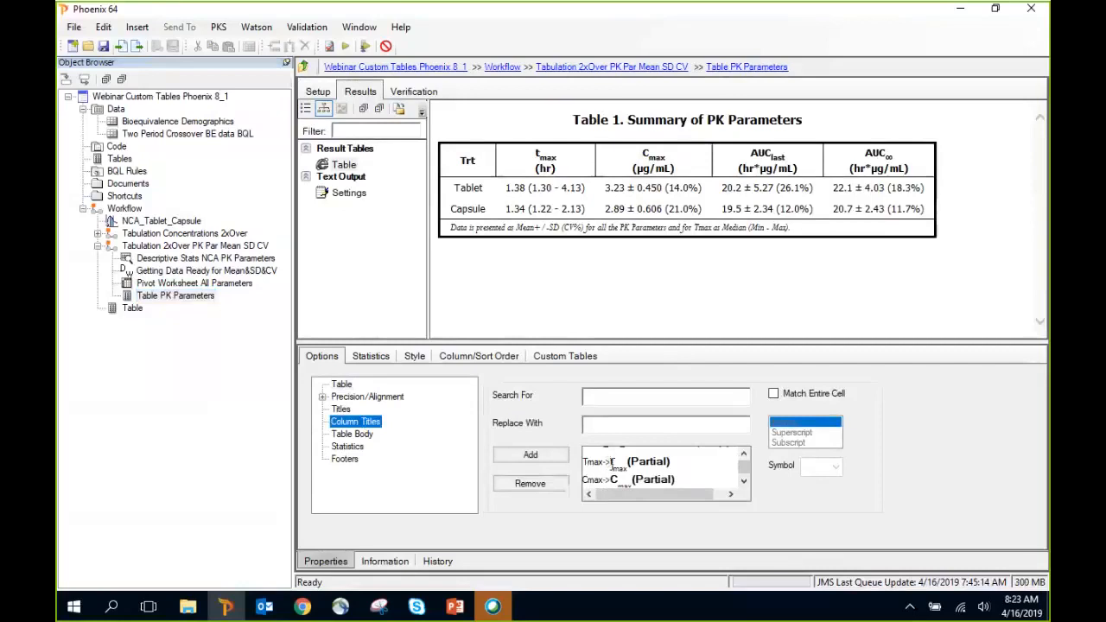
pyautogui.click(745, 484)
pyautogui.click(746, 483)
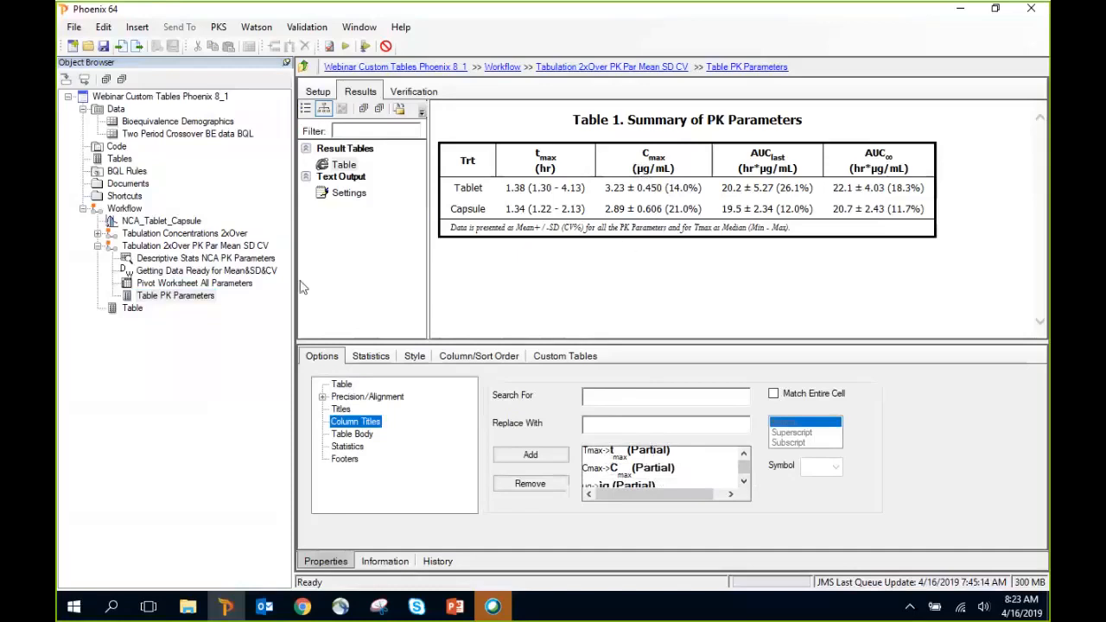
# Expand the Tabulation Concentrations 2xOver workflow and view the result table of Table Plasma Conc Summary.
pyautogui.click(98, 235)
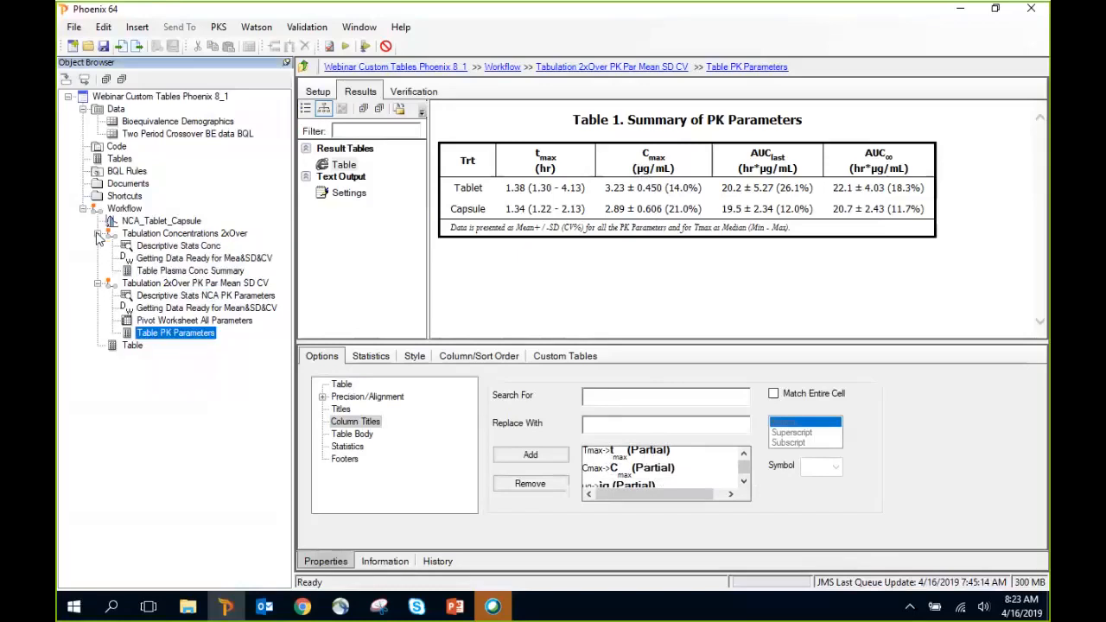
pyautogui.click(182, 270)
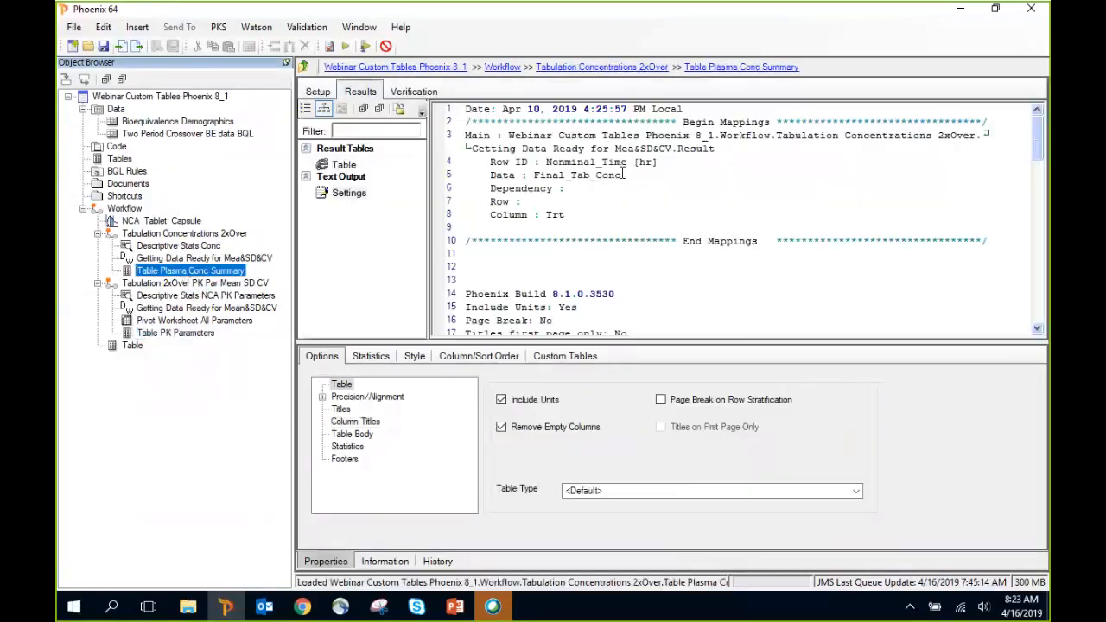
pyautogui.click(339, 166)
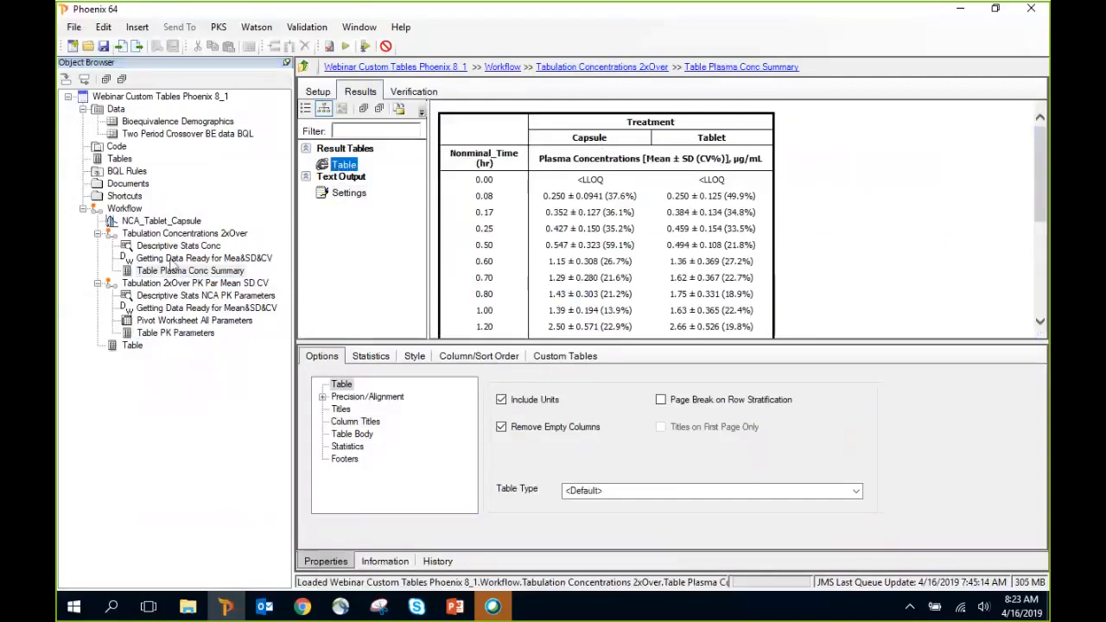
# Examine the Step 2 Transformation formula in Getting Data Ready for Mea&SD&CV that substitutes <LLOQ, check its result, and collapse the concentrations workflow.
pyautogui.click(174, 258)
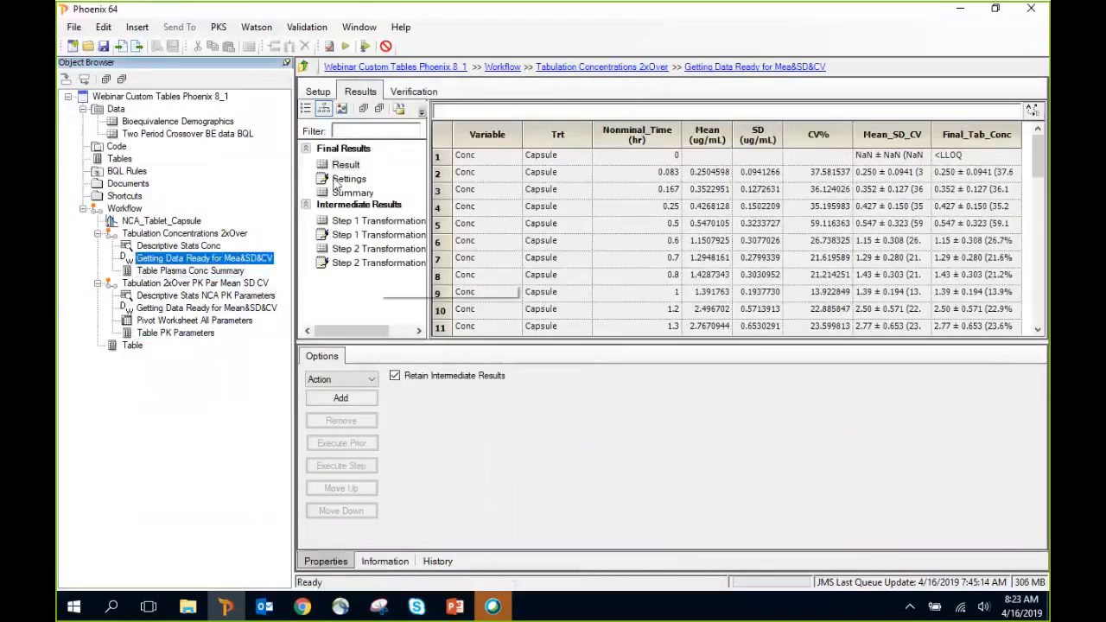
pyautogui.click(318, 91)
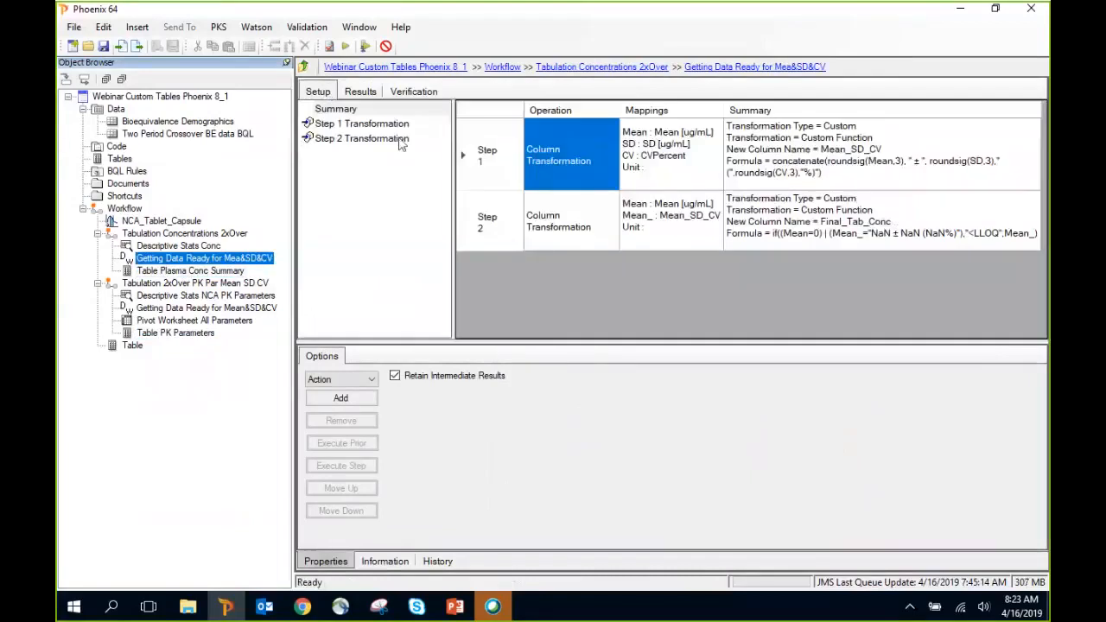
pyautogui.click(533, 297)
pyautogui.moveTo(606, 340); pyautogui.dragTo(606, 289)
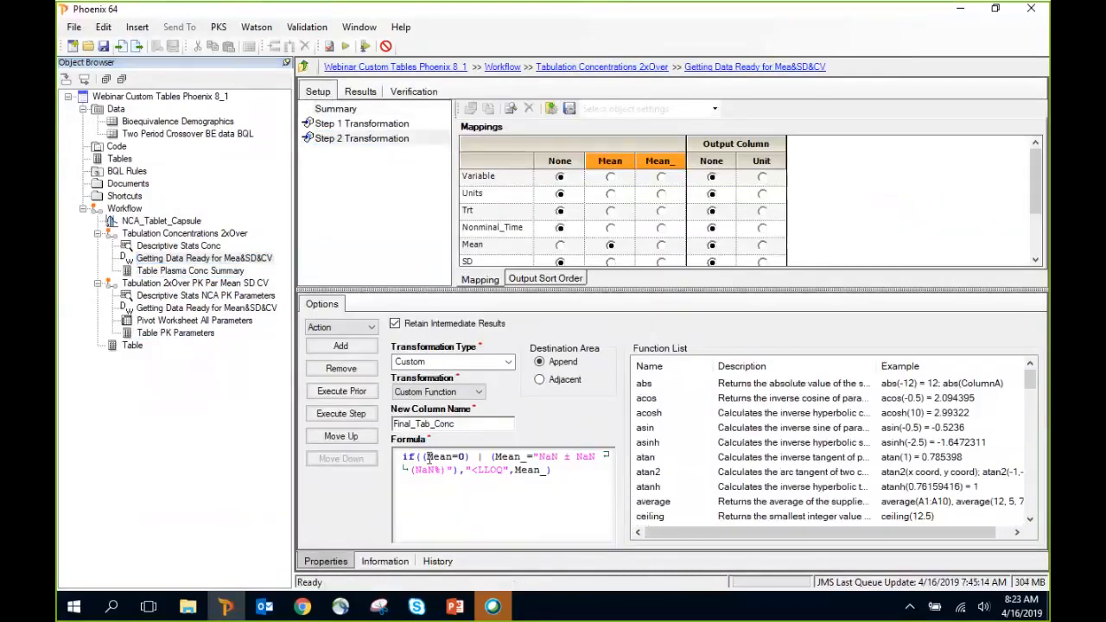
pyautogui.moveTo(427, 458); pyautogui.dragTo(580, 457)
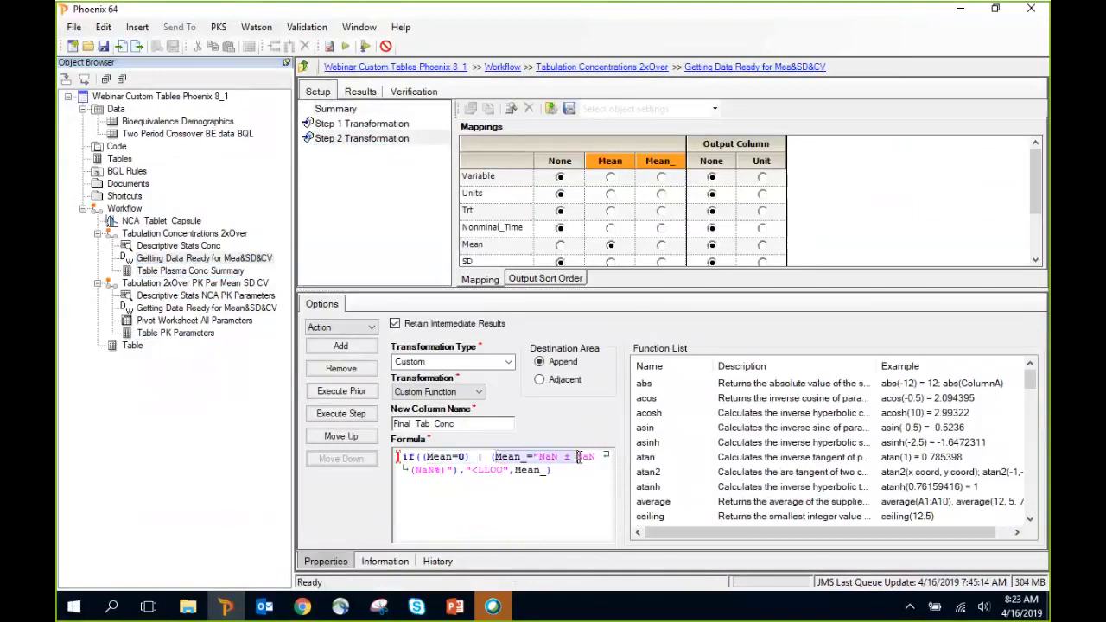
pyautogui.moveTo(465, 471); pyautogui.dragTo(504, 471)
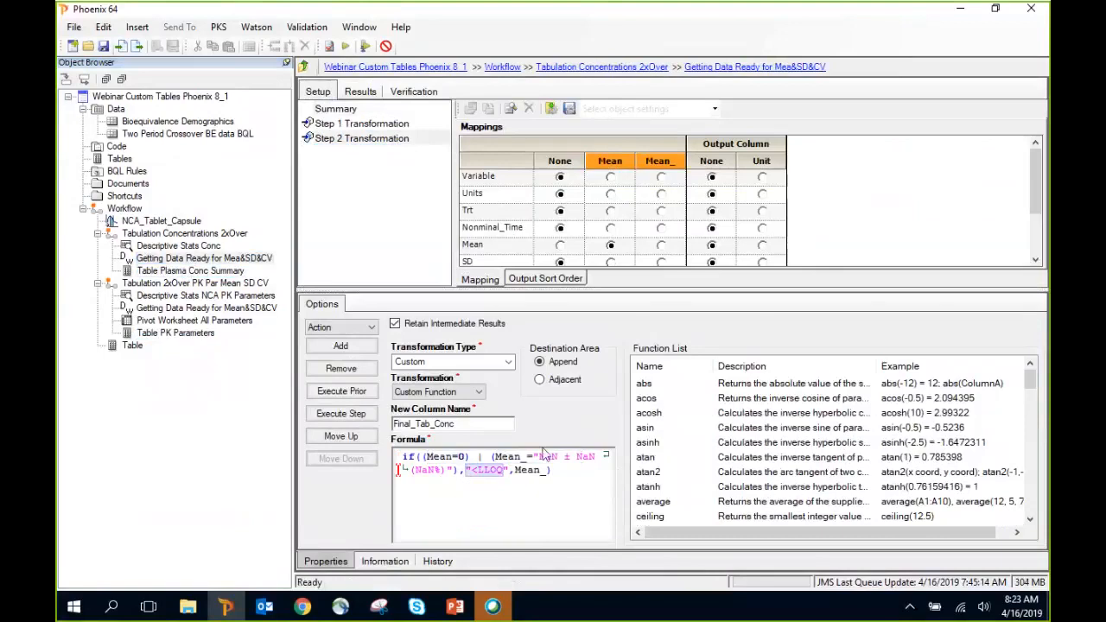
pyautogui.click(357, 93)
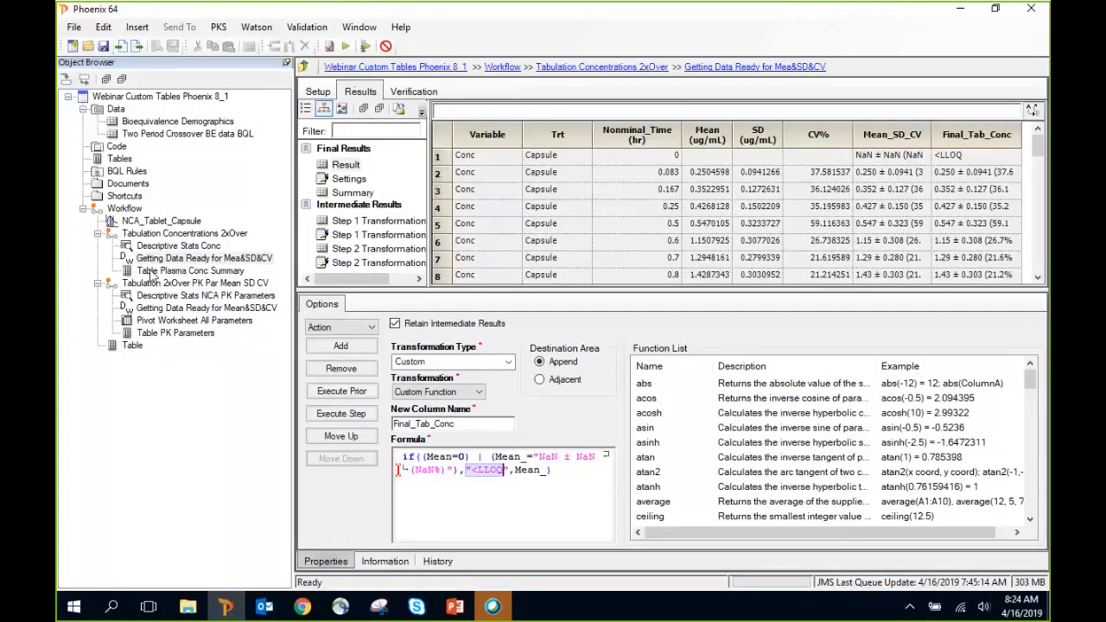
pyautogui.click(100, 233)
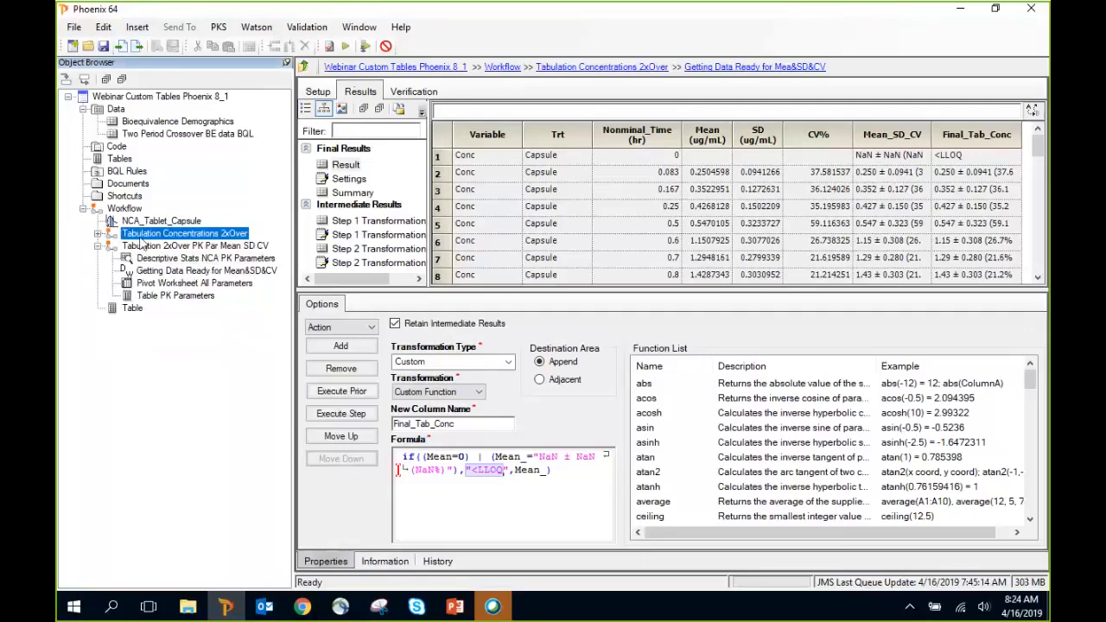
# Connect external sources to data links in Tabulation 2xOver PK Par Mean SD CV and place the new data link below External Sources.
pyautogui.click(184, 249)
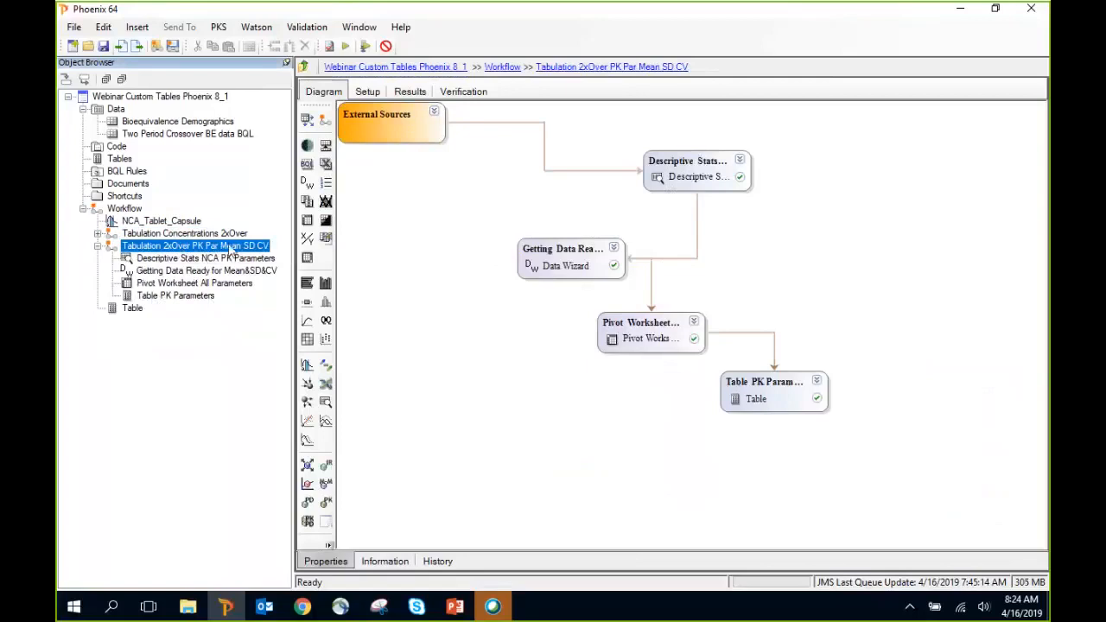
pyautogui.rightClick(427, 279)
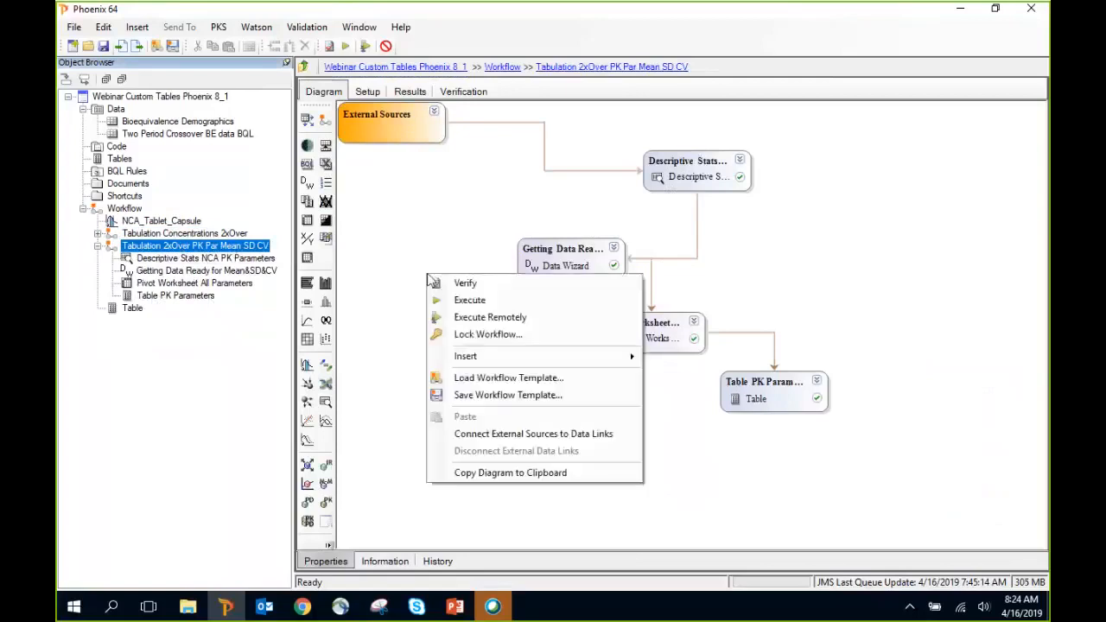
pyautogui.click(531, 434)
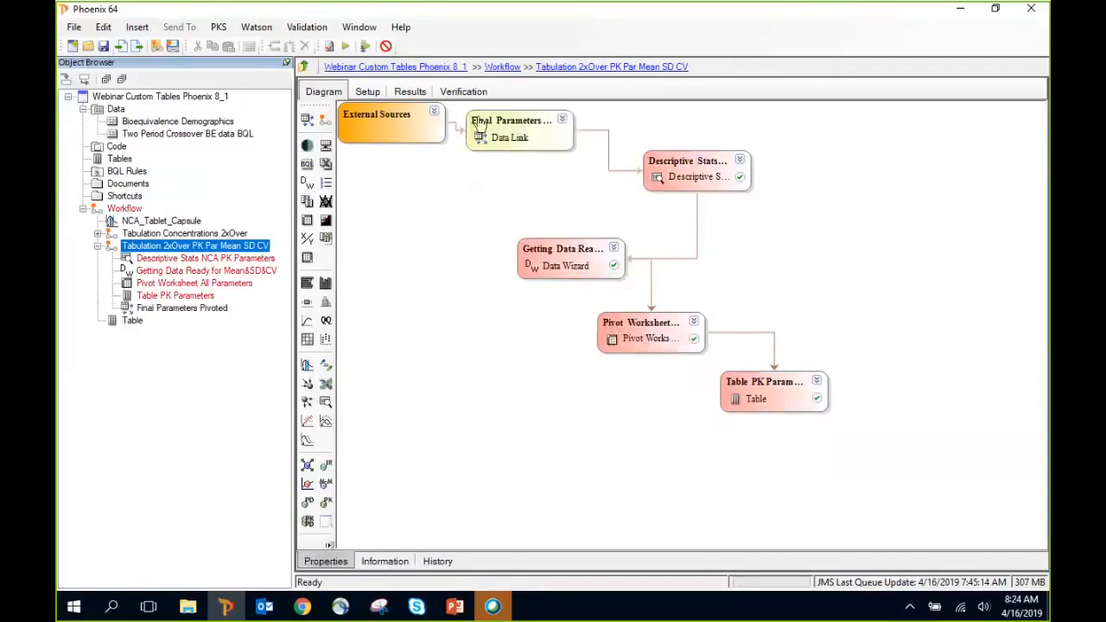
pyautogui.moveTo(506, 134); pyautogui.dragTo(444, 191)
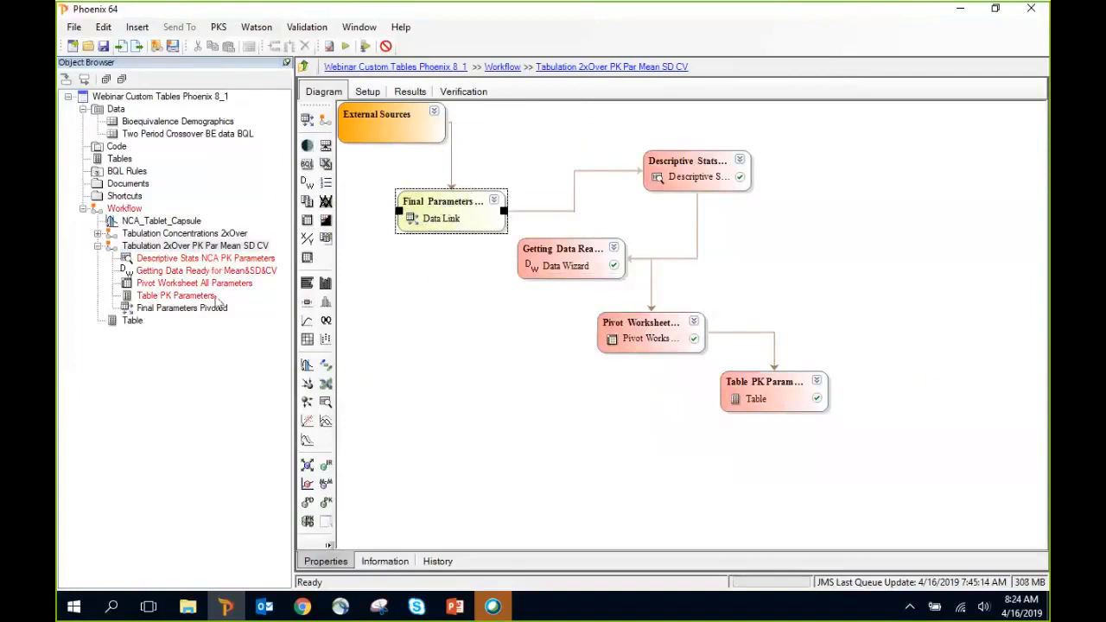
# Move the Final Parameters Pivoted data link to the start of its workflow and rename it USER_NCA_Final Parameters Pivoted.
pyautogui.moveTo(216, 313); pyautogui.dragTo(209, 265)
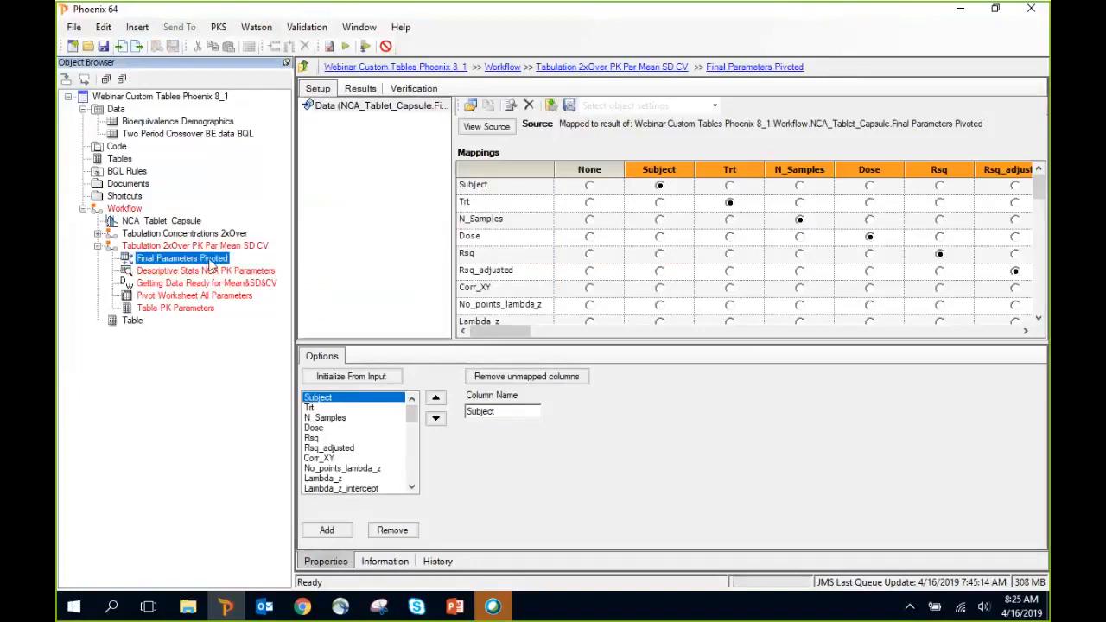
pyautogui.click(186, 259)
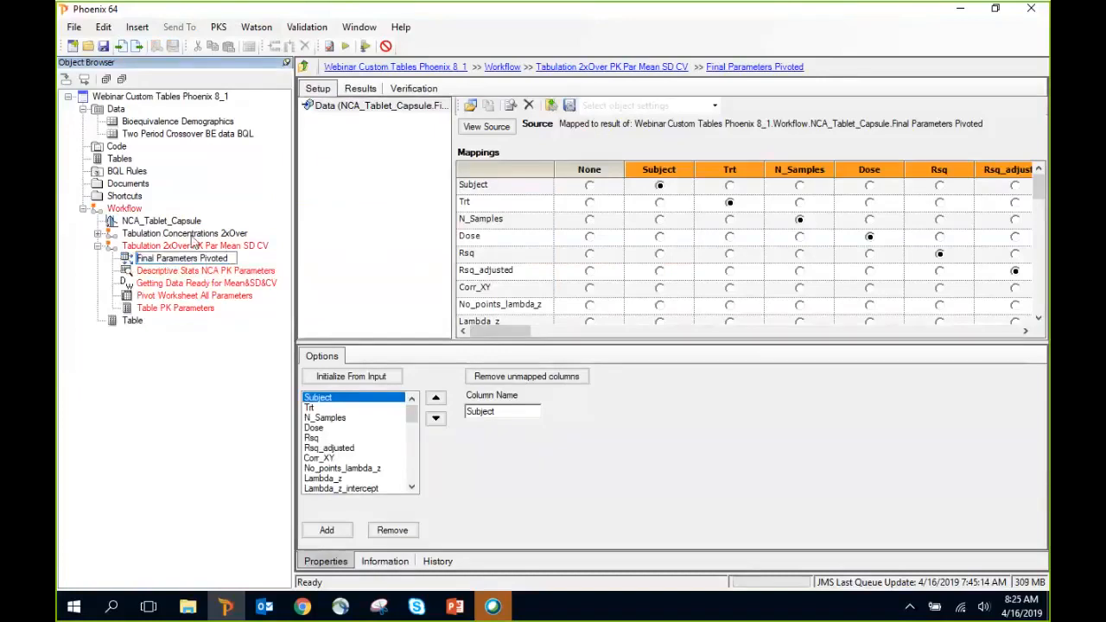
pyautogui.write('USER_')
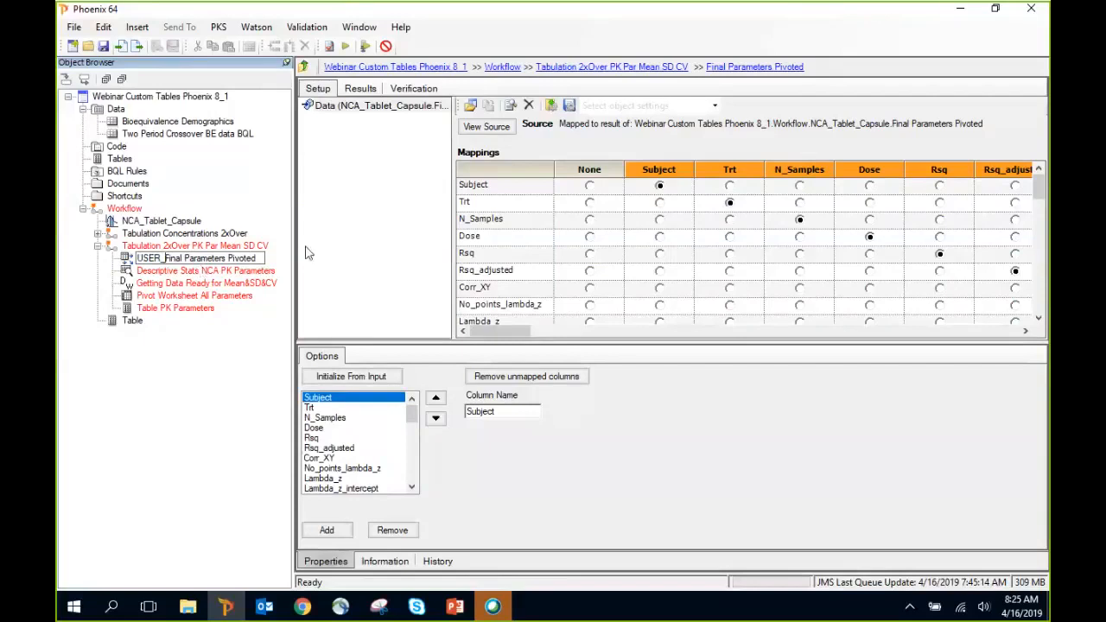
pyautogui.write('NCA')
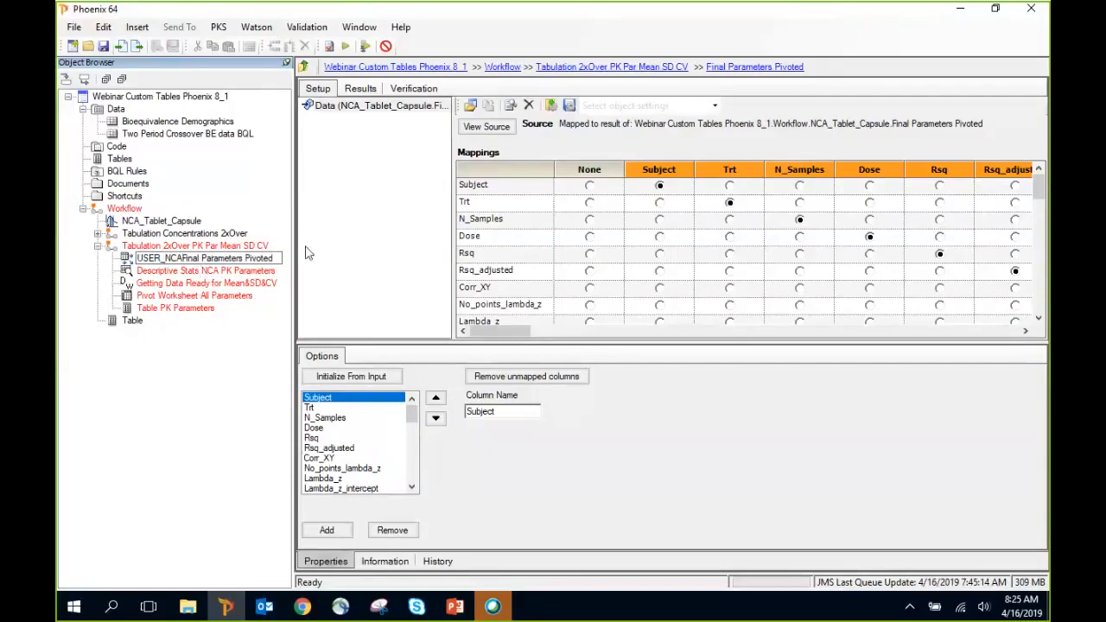
pyautogui.write('_')
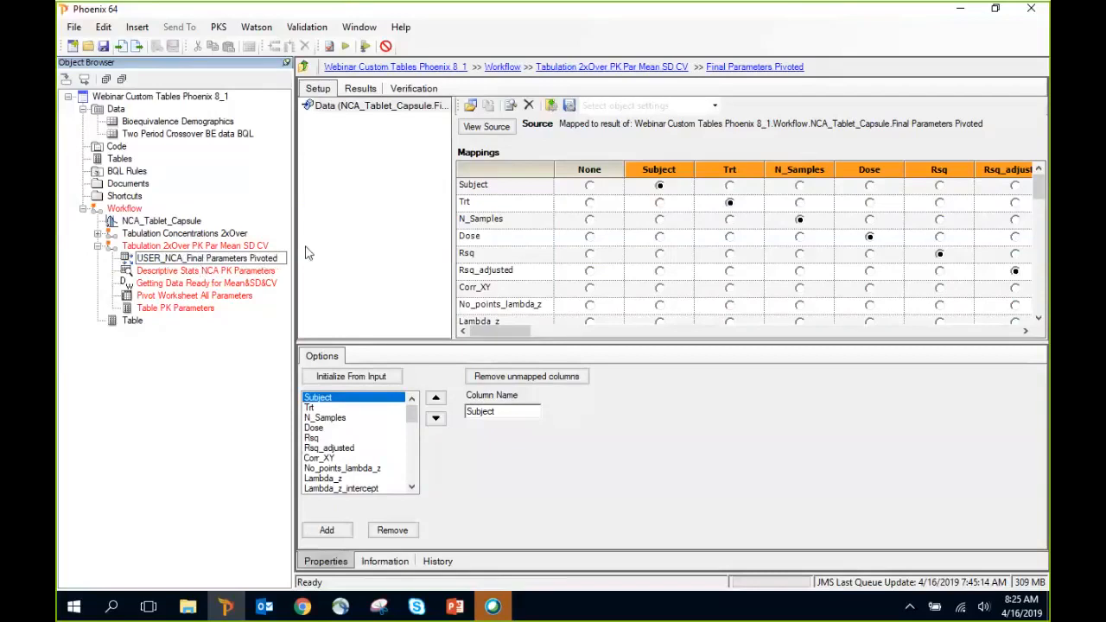
pyautogui.press('Return')
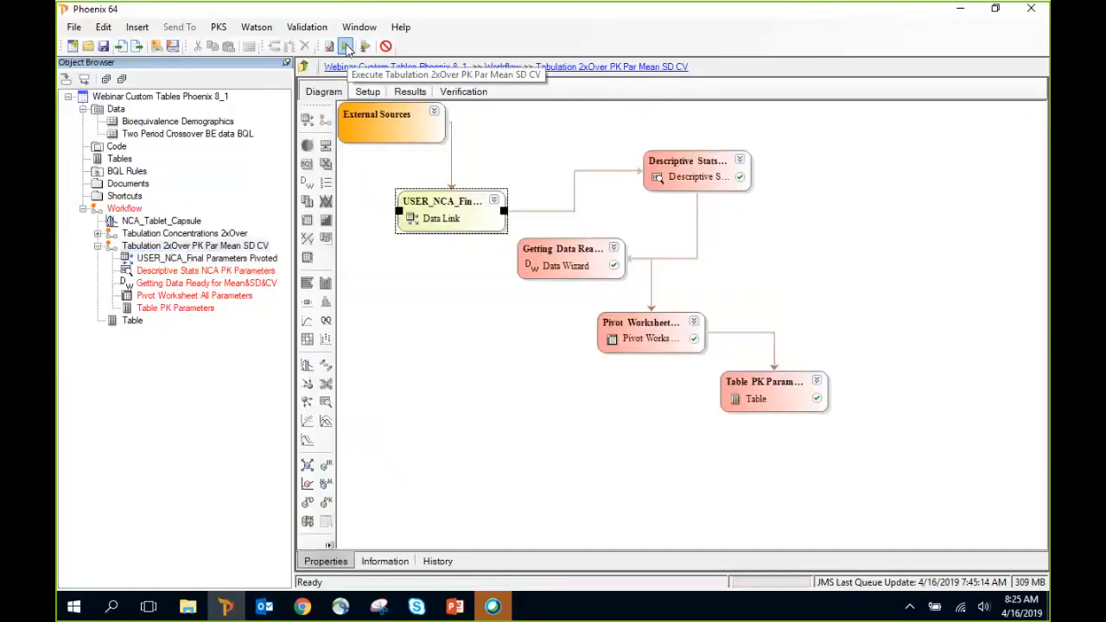
# Execute the Tabulation 2xOver PK Par Mean SD CV workflow and save it as a workflow template named test in Phoenix Templates.
pyautogui.click(346, 46)
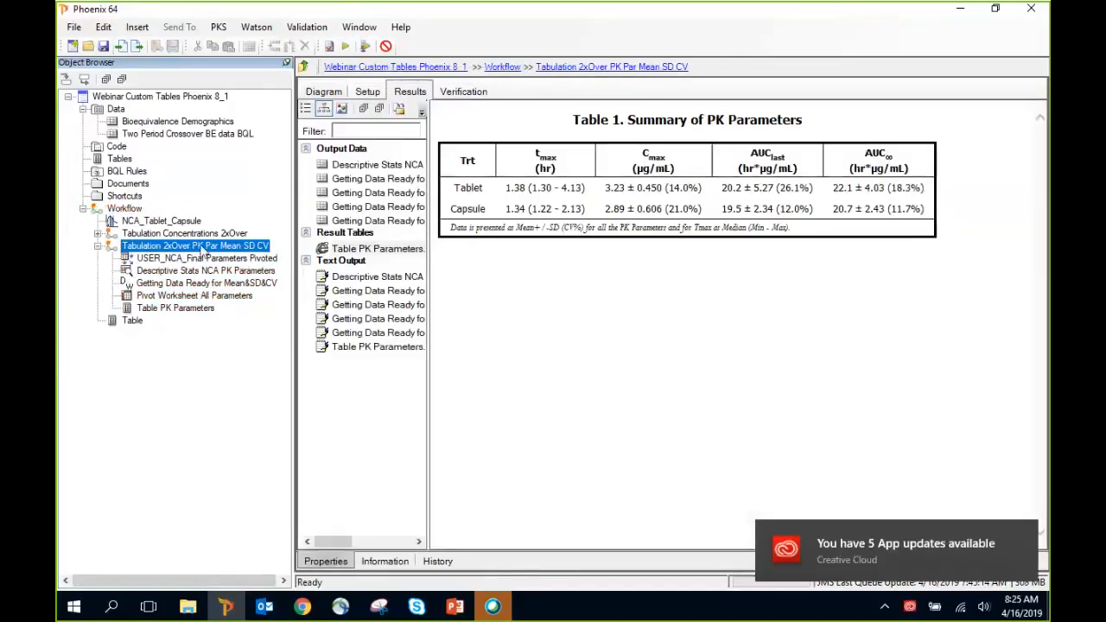
pyautogui.rightClick(202, 251)
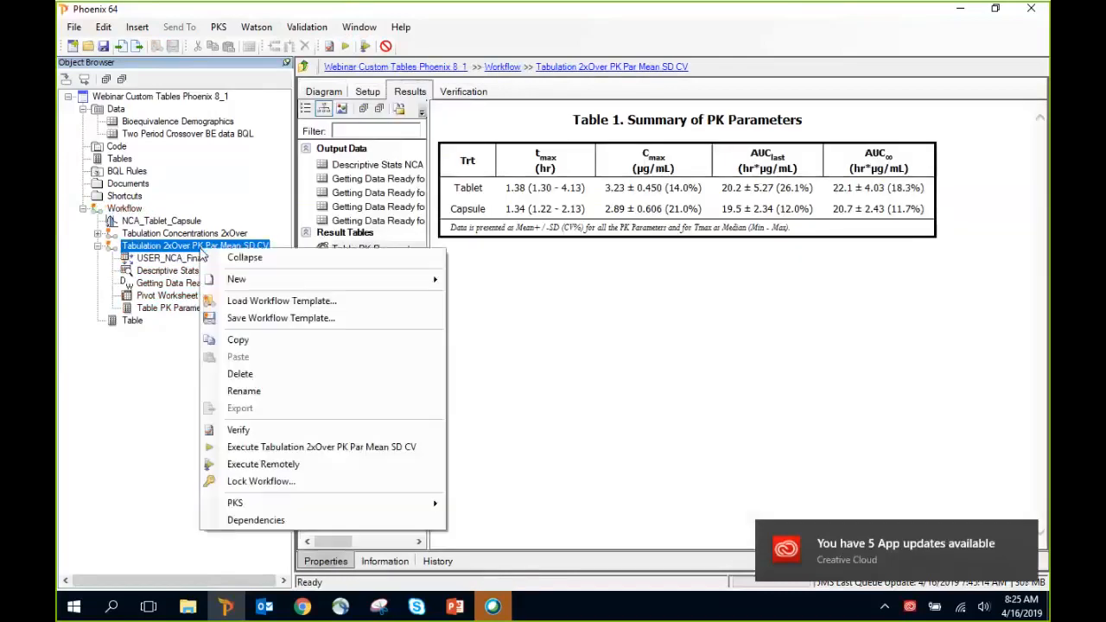
pyautogui.click(257, 319)
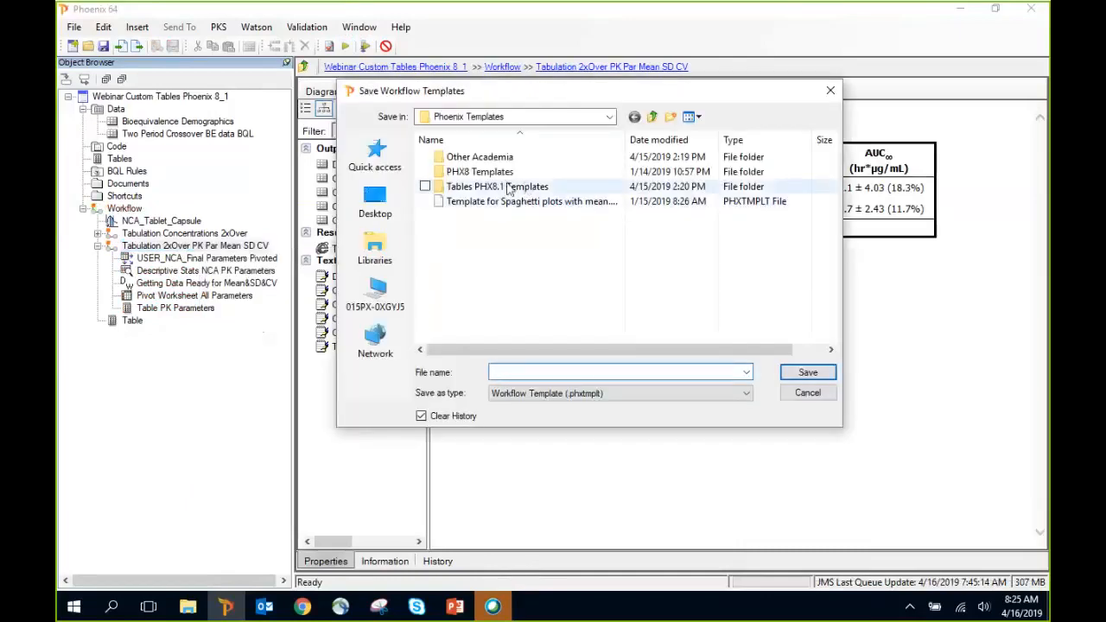
pyautogui.write('test')
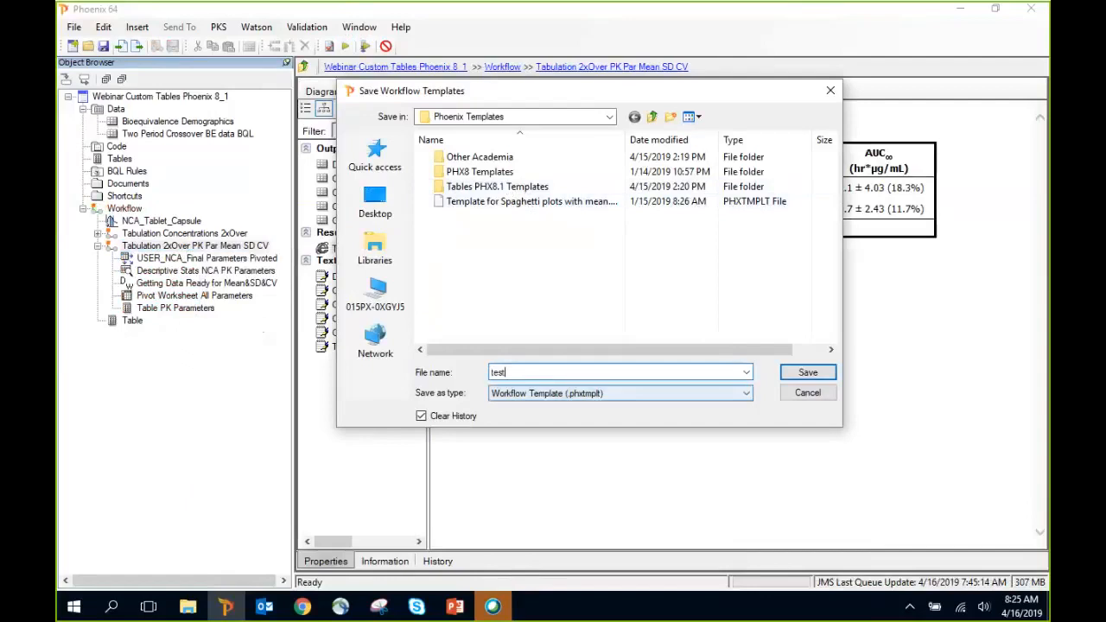
pyautogui.click(809, 373)
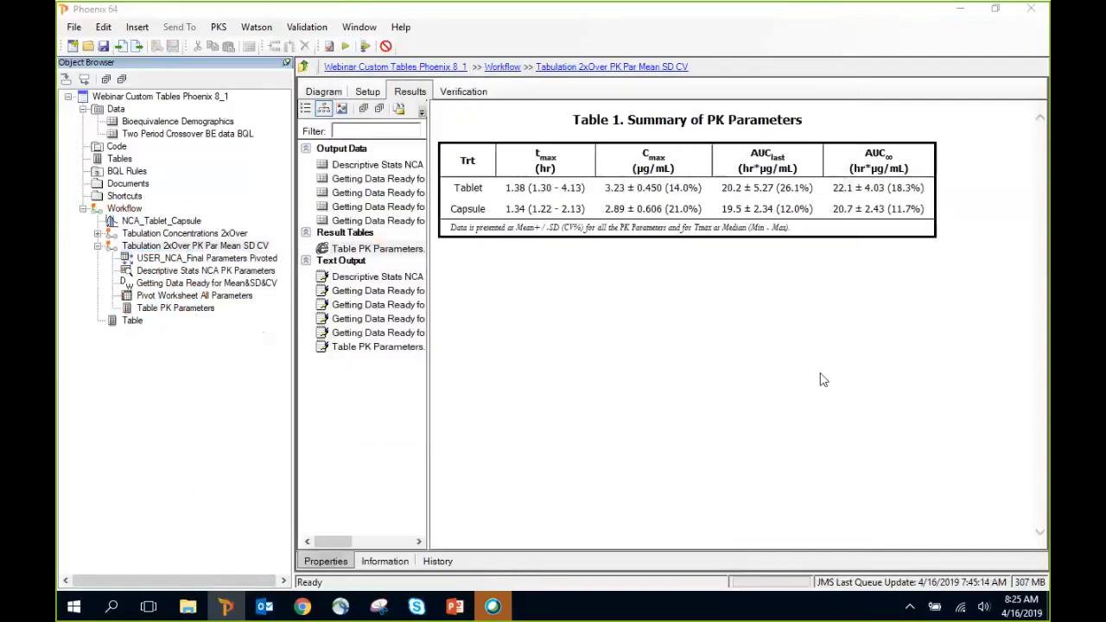
# Collapse the current project's workflow and load the project Fed_Fasted Example.phxproj from the Custom Tables folder.
pyautogui.click(83, 209)
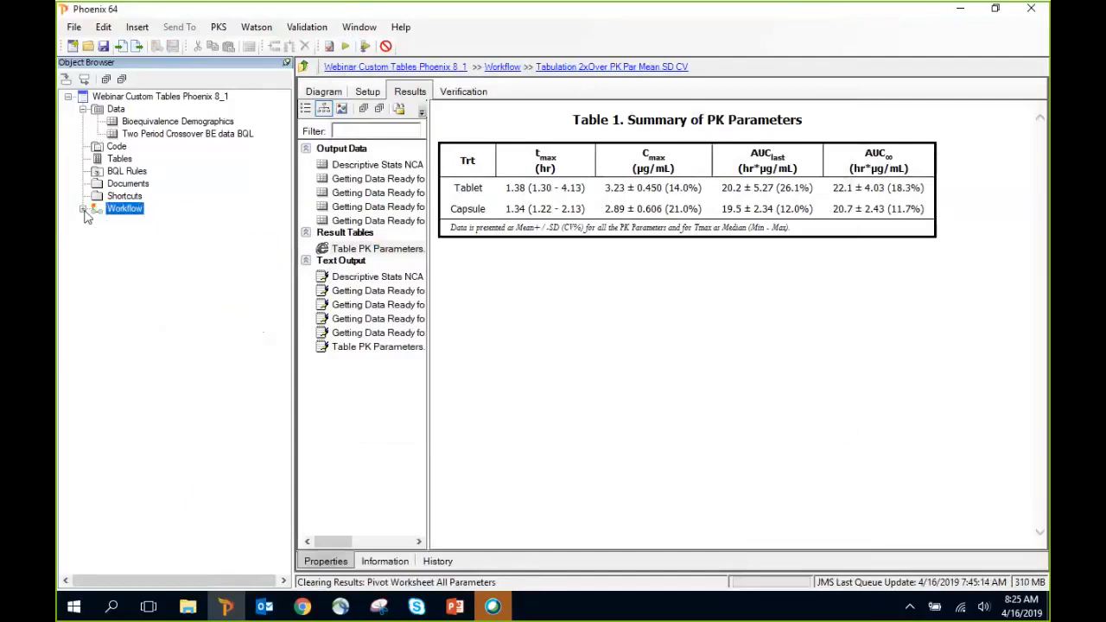
pyautogui.click(92, 46)
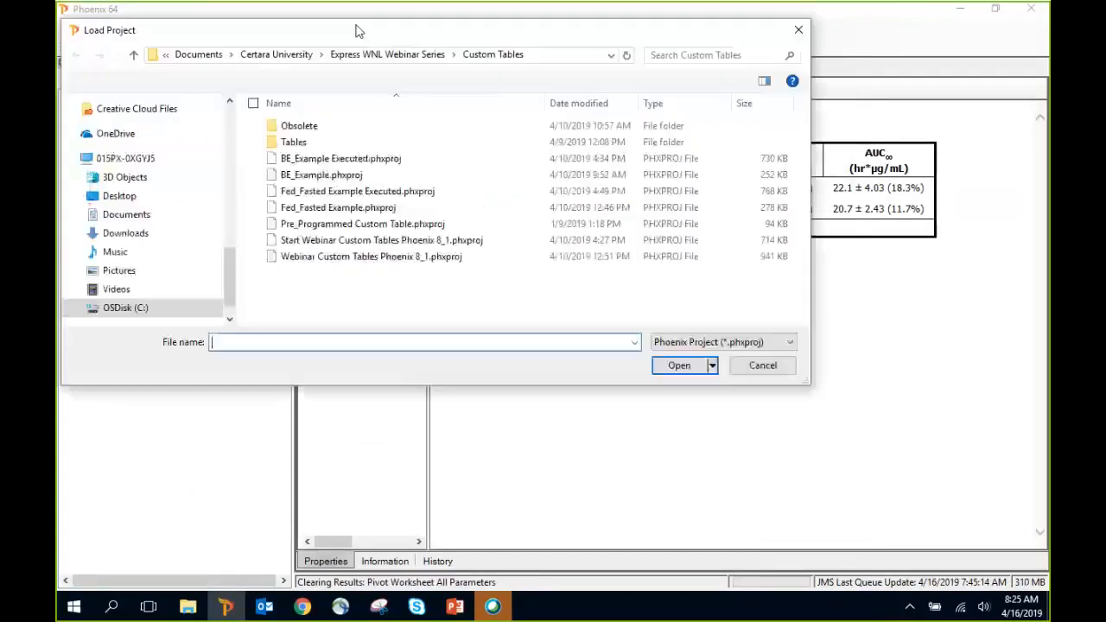
pyautogui.click(338, 207)
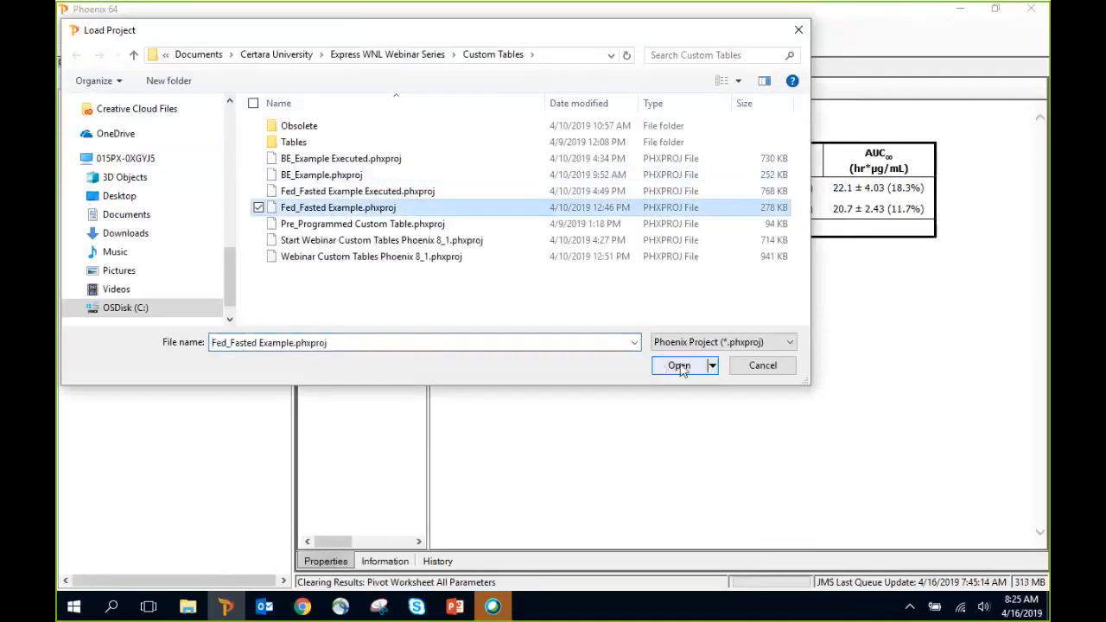
pyautogui.click(679, 366)
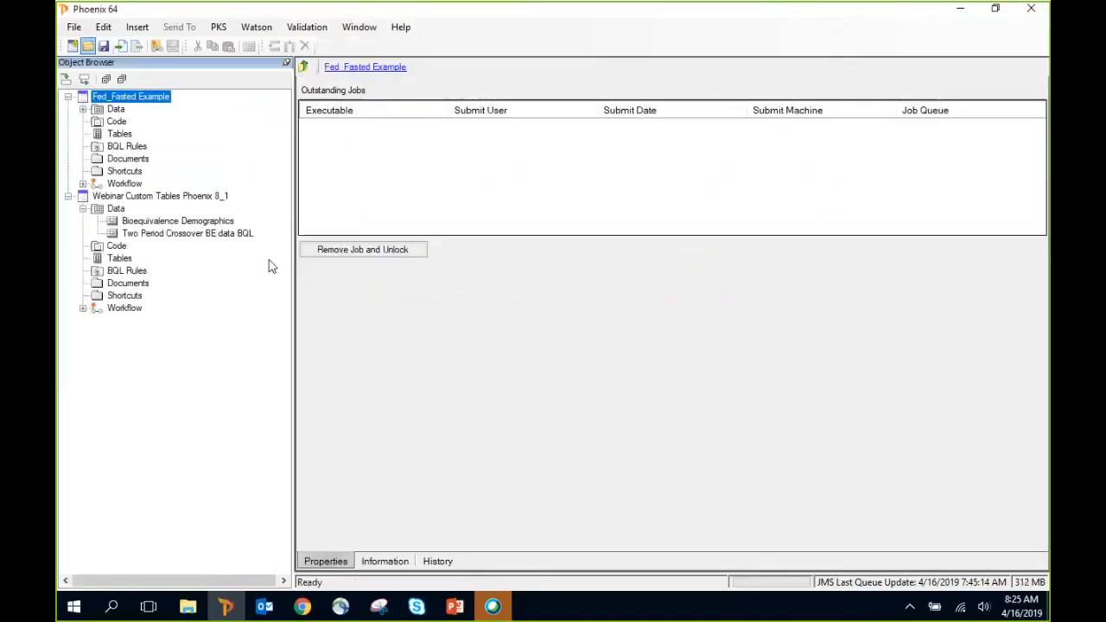
# Collapse the Webinar Custom Tables Phoenix 8_1 project and open the expanded workflow of Fed_Fasted Example.
pyautogui.click(69, 195)
pyautogui.click(82, 184)
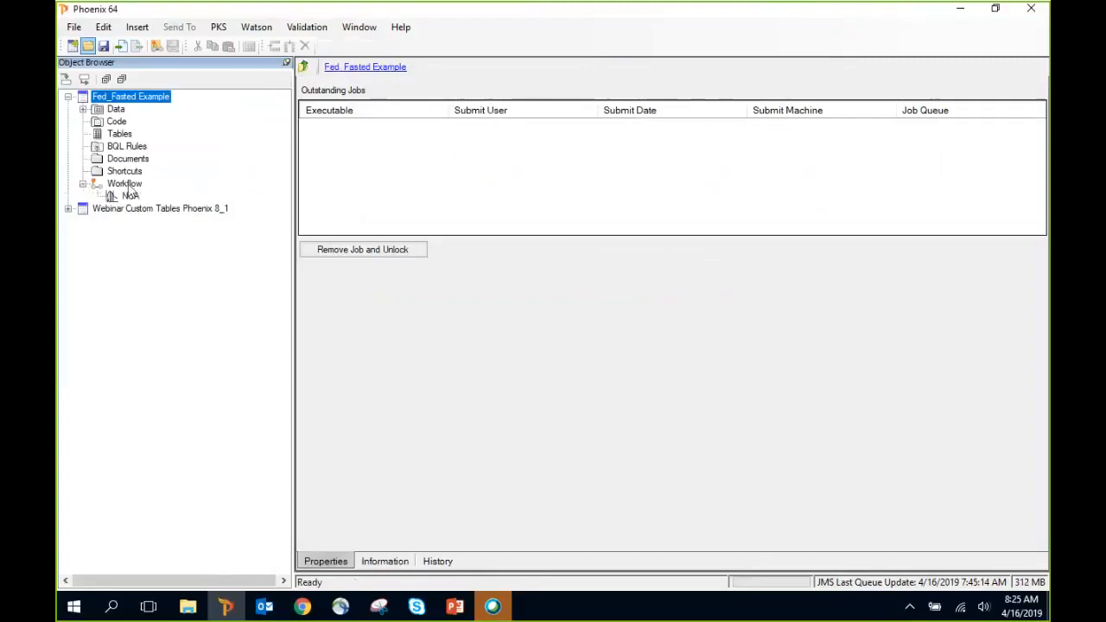
pyautogui.click(125, 183)
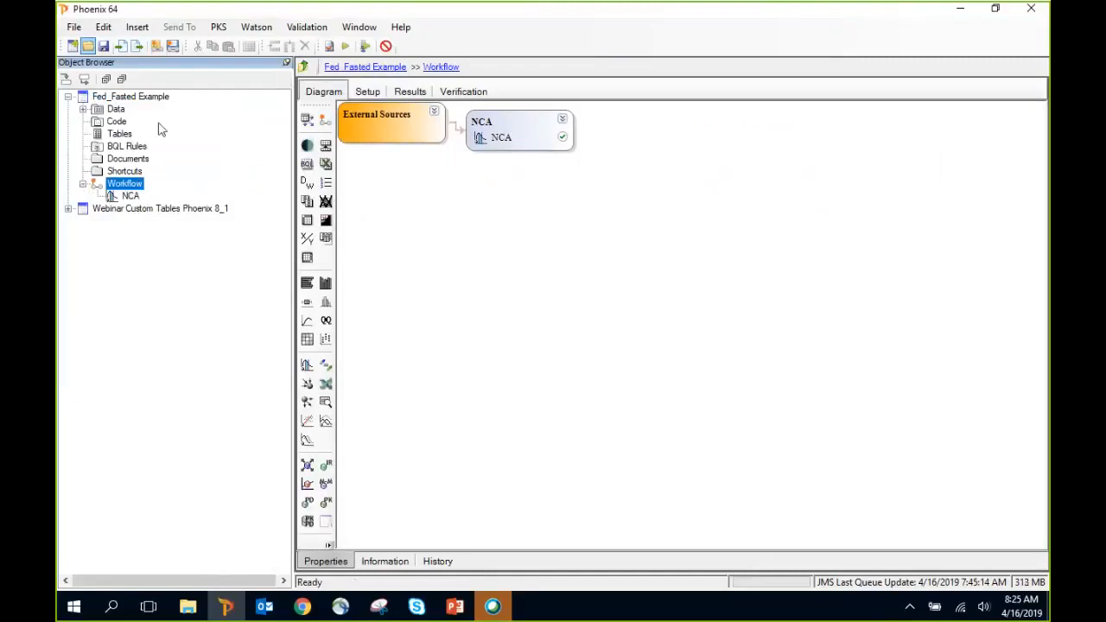
# Load the workflow template test.phxtmplt into the Fed_Fasted Example workflow and expand the added Tabulation 2xOver PK Par Mean SD CV workflow.
pyautogui.click(156, 46)
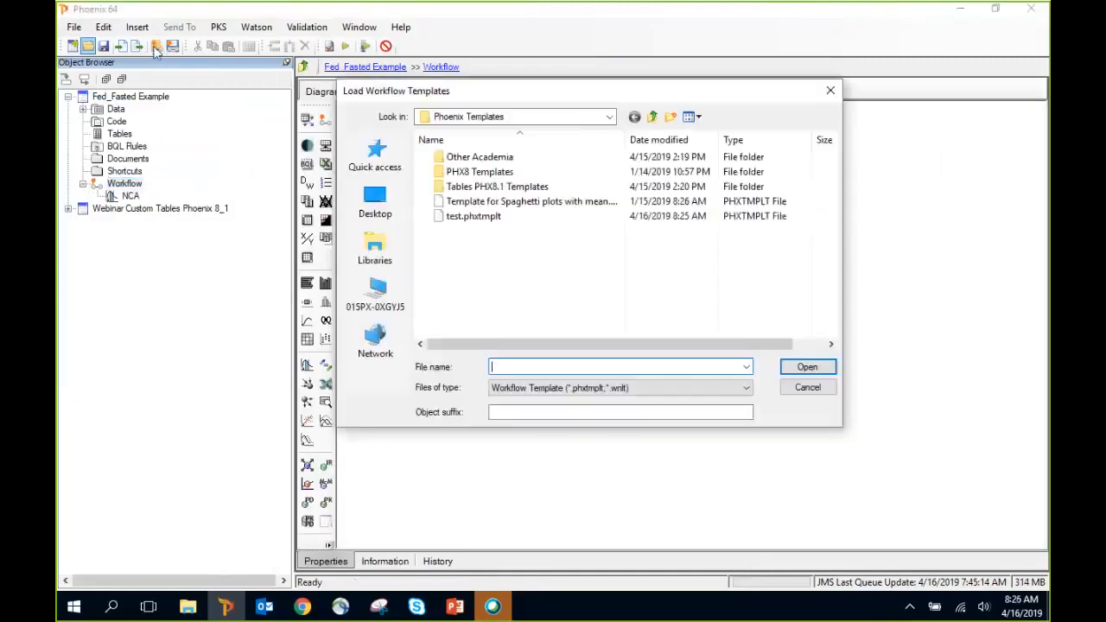
pyautogui.click(484, 216)
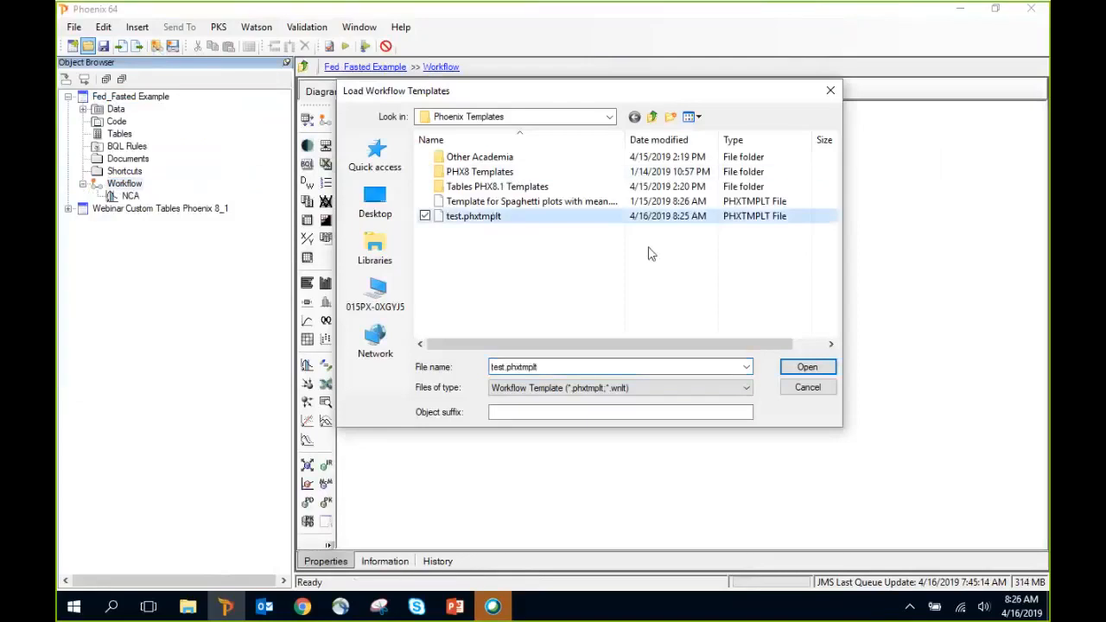
pyautogui.click(807, 367)
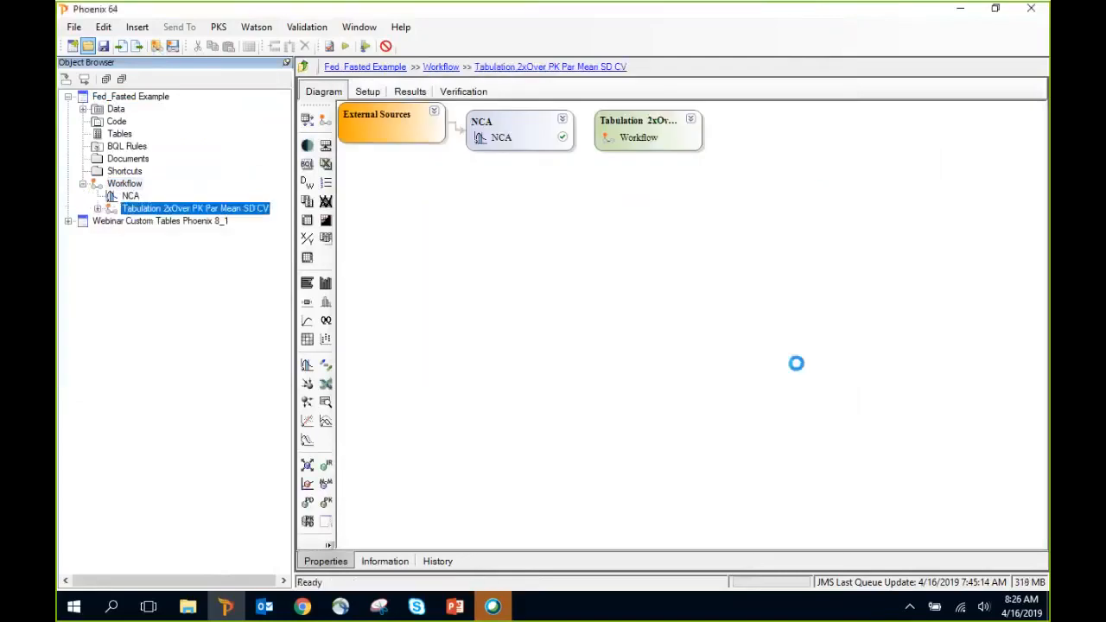
pyautogui.click(98, 210)
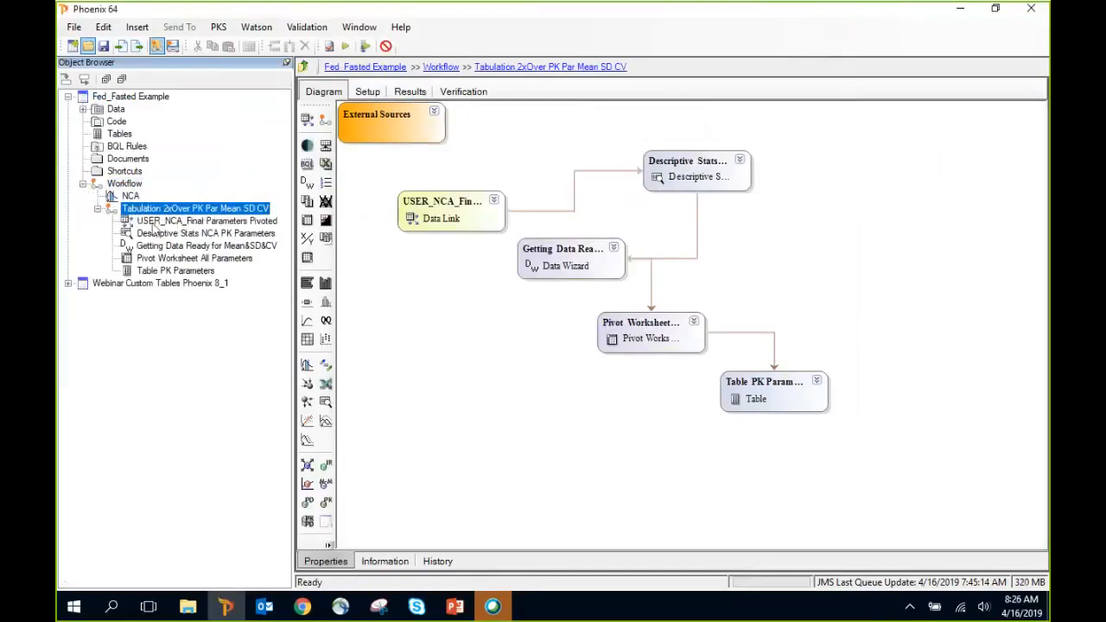
# Map the NCA object's Final Parameters Pivoted result to the USER_NCA_Final Parameters Pivoted data link.
pyautogui.click(200, 223)
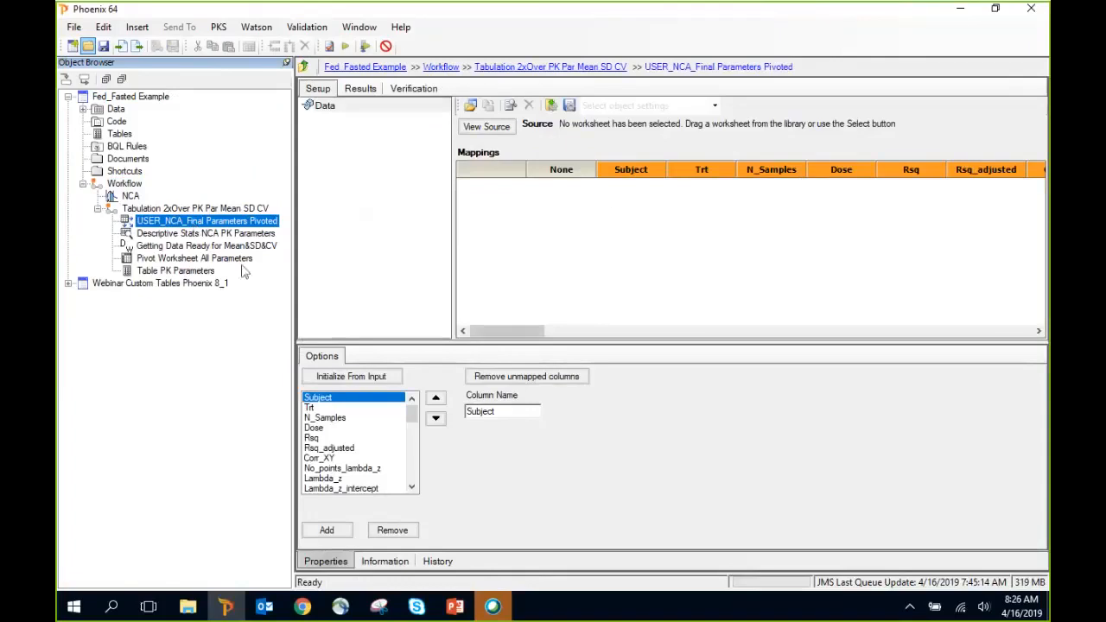
pyautogui.moveTo(131, 196); pyautogui.dragTo(566, 220)
pyautogui.click(500, 235)
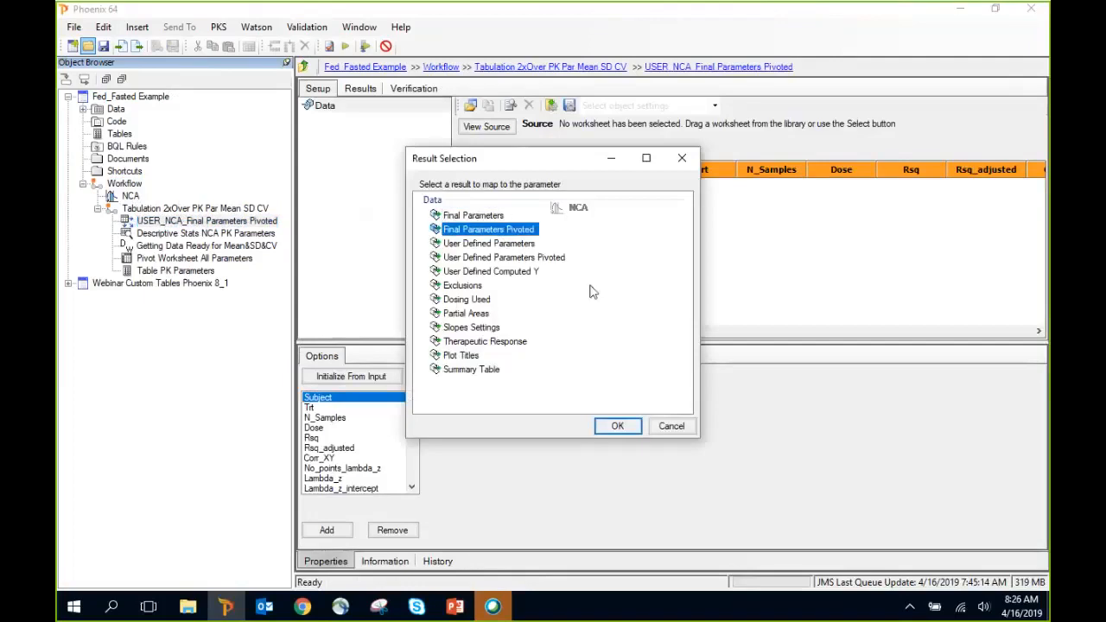
pyautogui.click(610, 428)
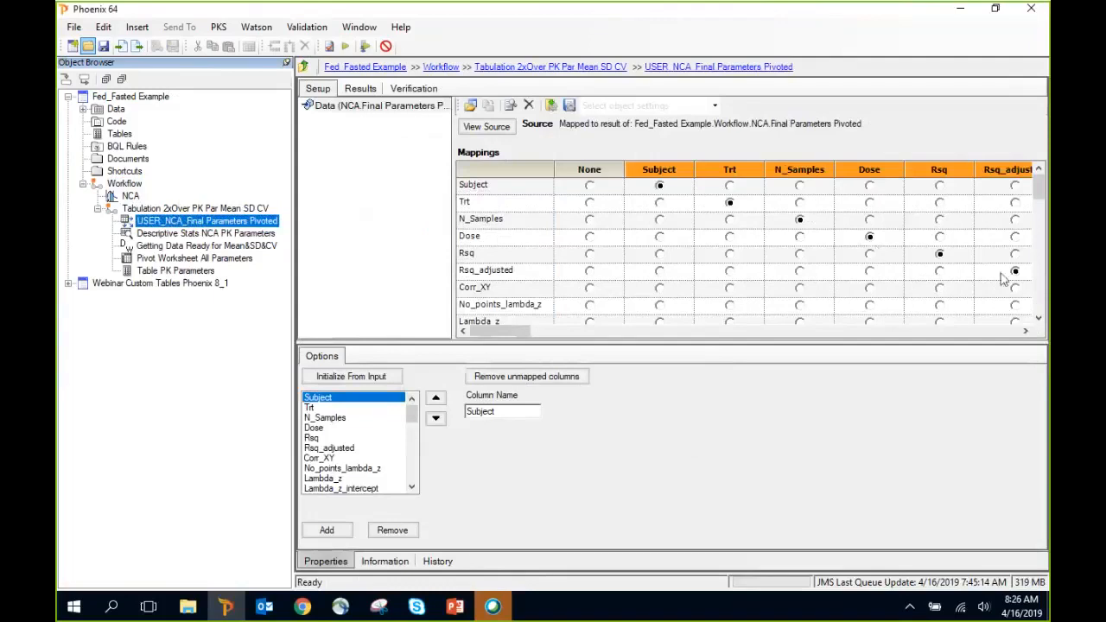
# Execute the Tabulation 2xOver PK Par Mean SD CV workflow and open the result of Table PK Parameters.
pyautogui.click(217, 211)
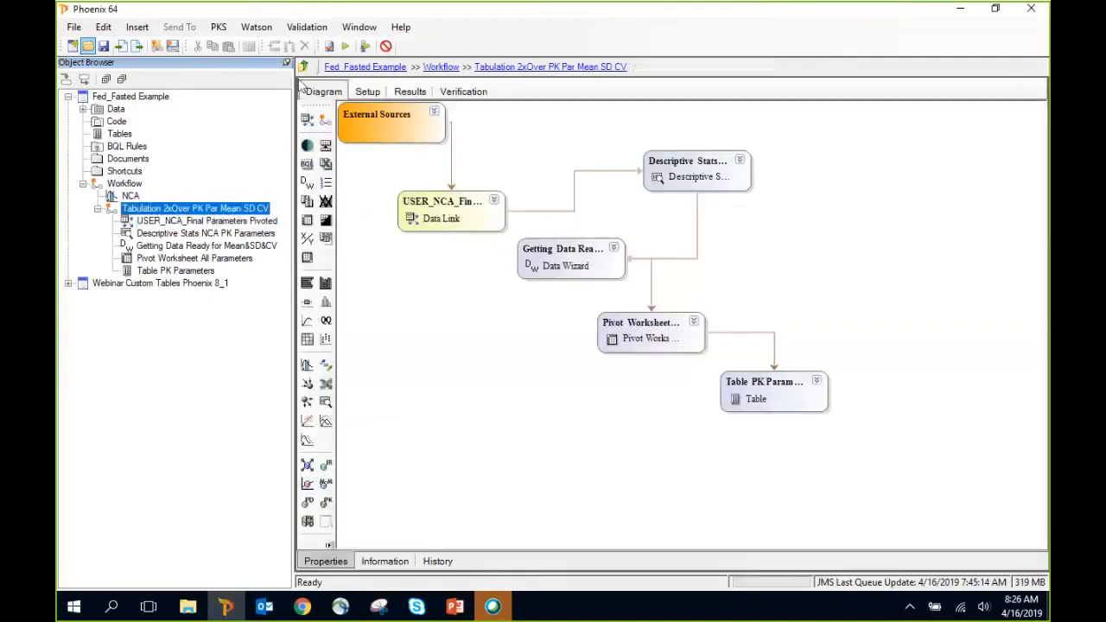
pyautogui.click(345, 47)
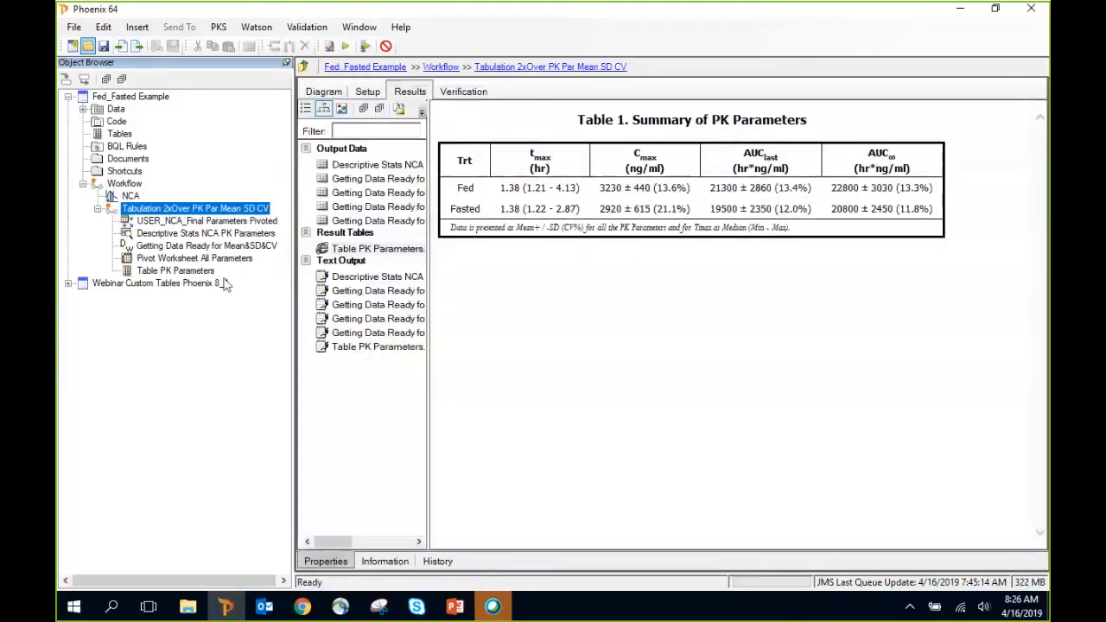
pyautogui.click(196, 272)
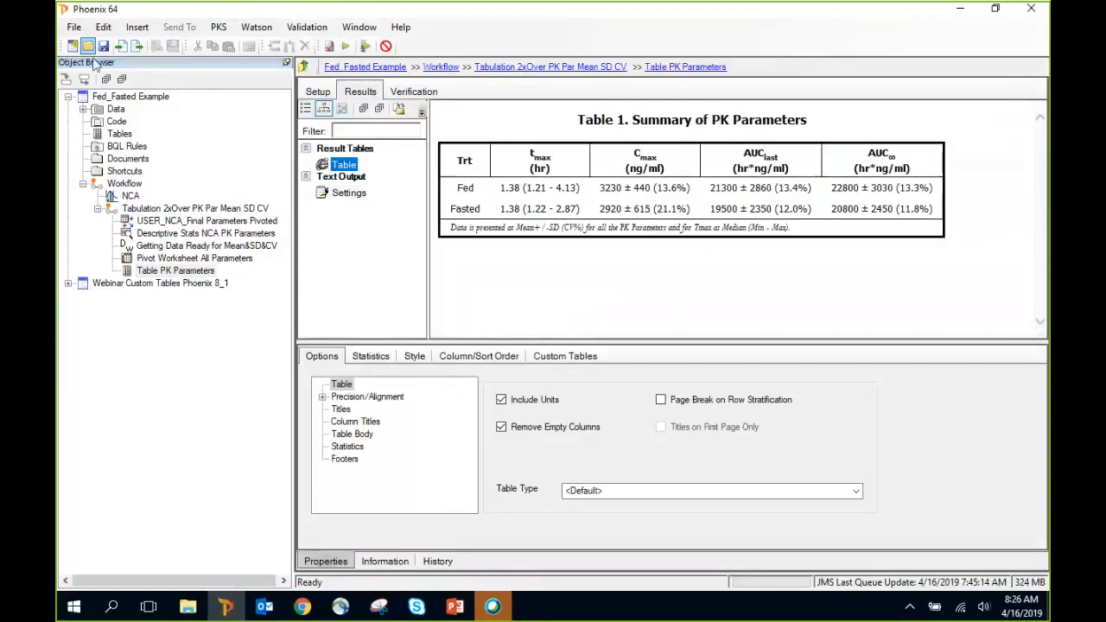
# Export only the HTML tables of Fed_Fasted Example to Word, checking that the Table PK Parameters result is selected.
pyautogui.click(76, 30)
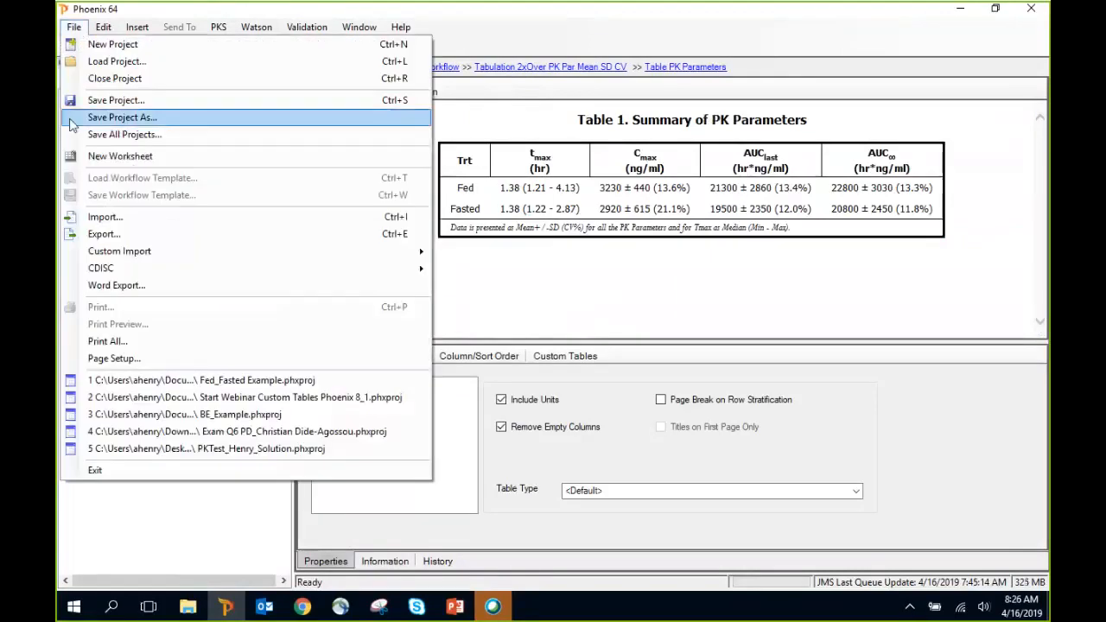
pyautogui.click(130, 287)
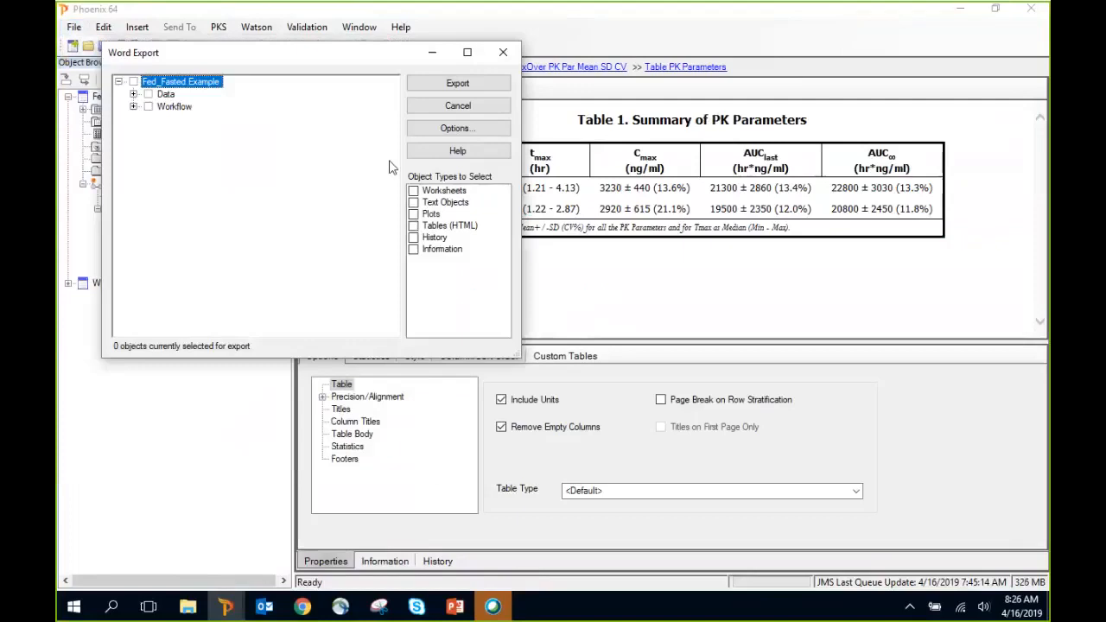
pyautogui.click(414, 225)
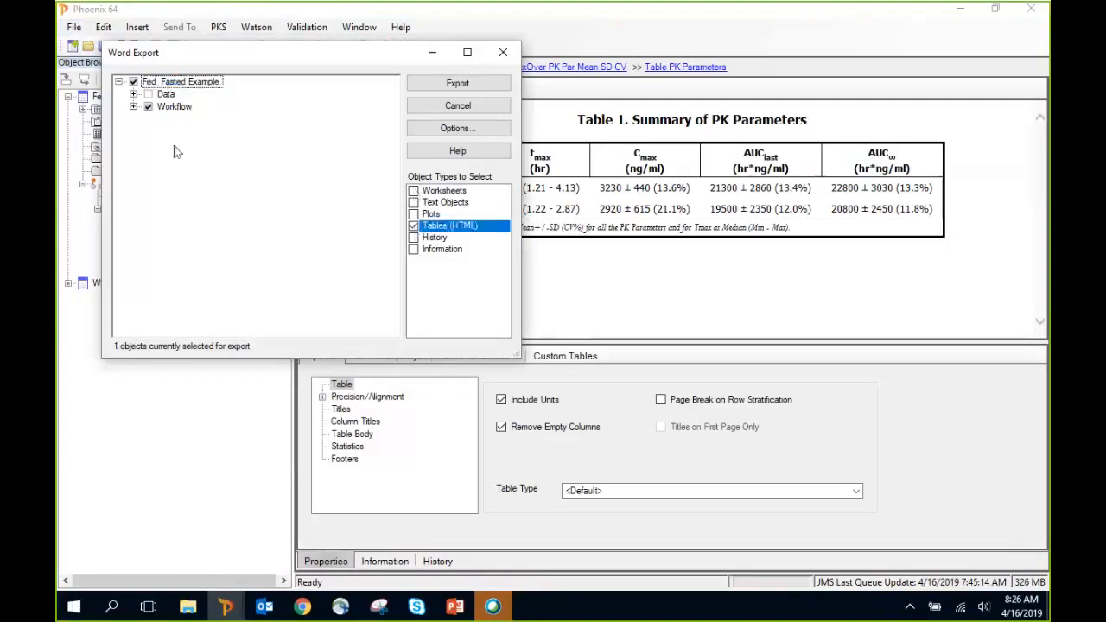
pyautogui.click(133, 107)
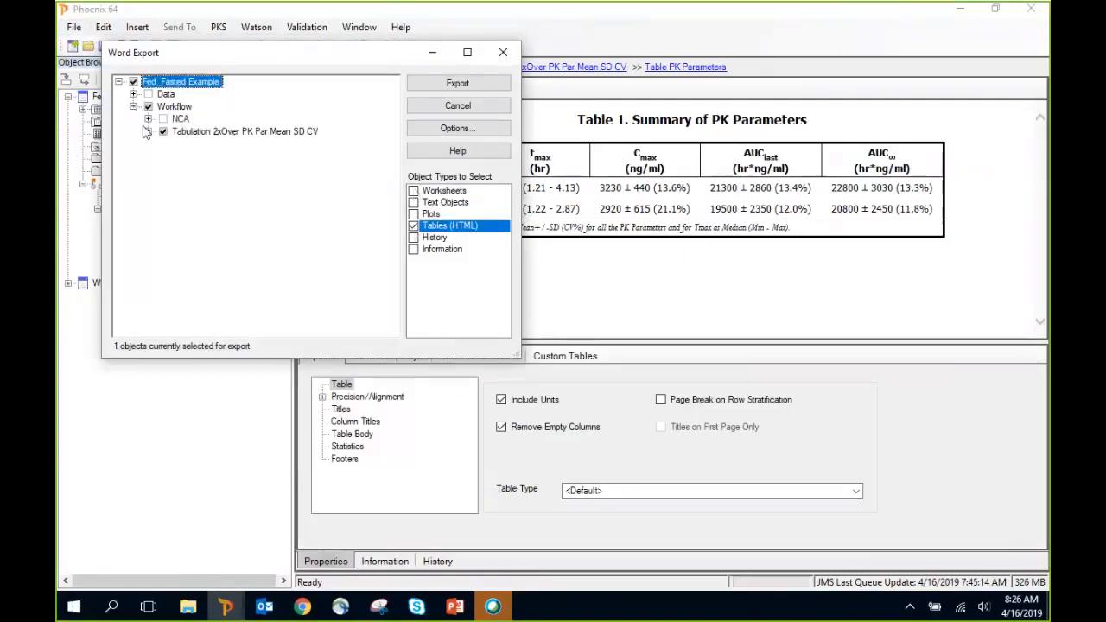
pyautogui.click(148, 132)
pyautogui.click(162, 193)
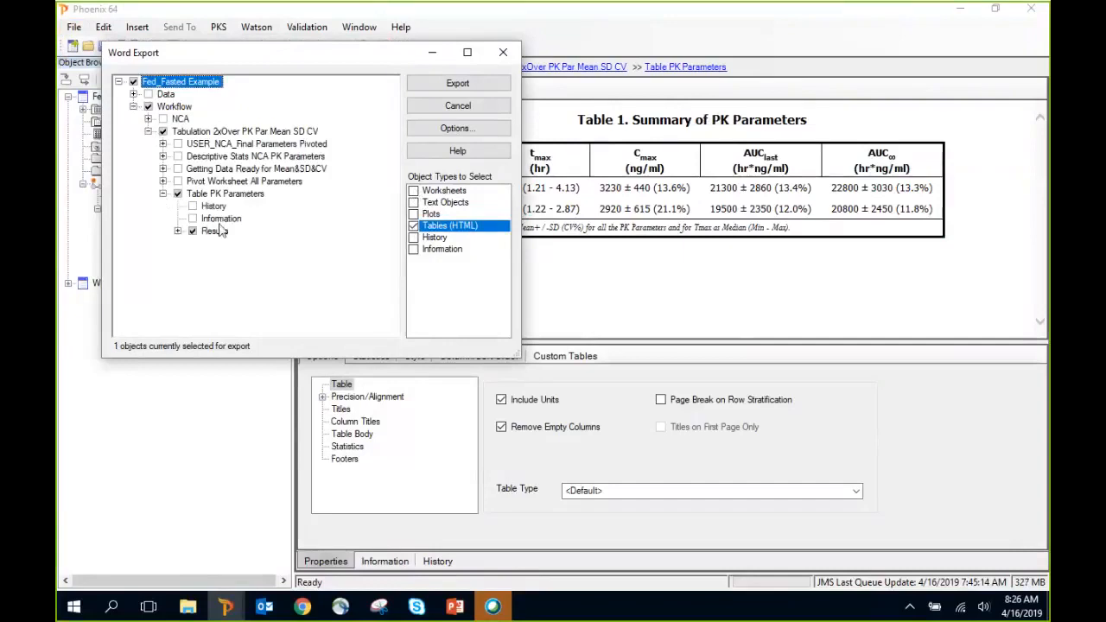
pyautogui.click(178, 232)
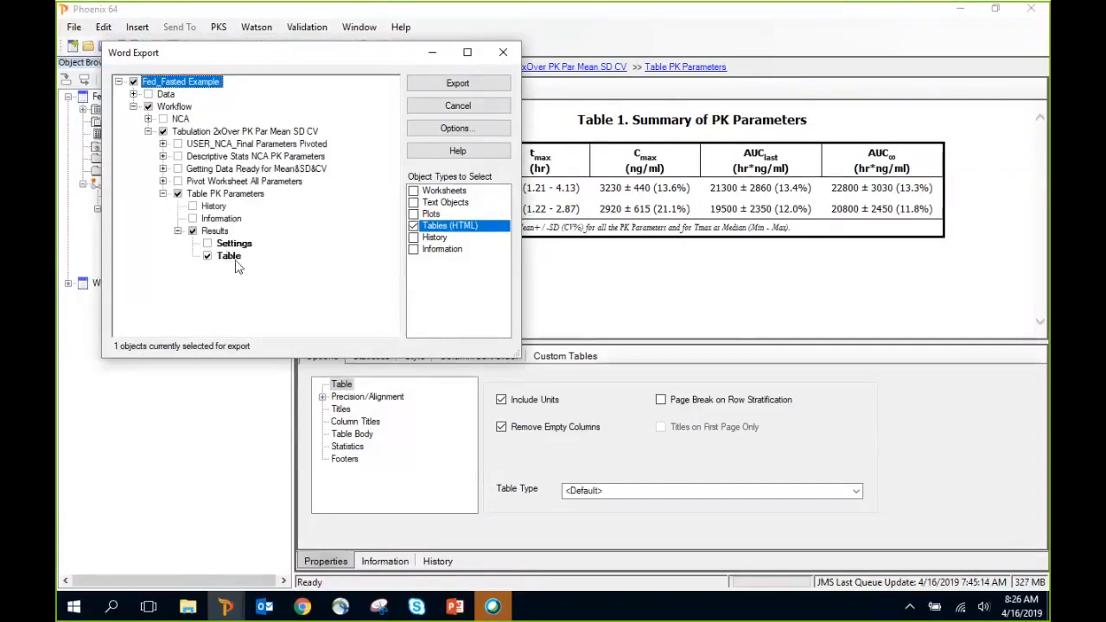
pyautogui.click(458, 83)
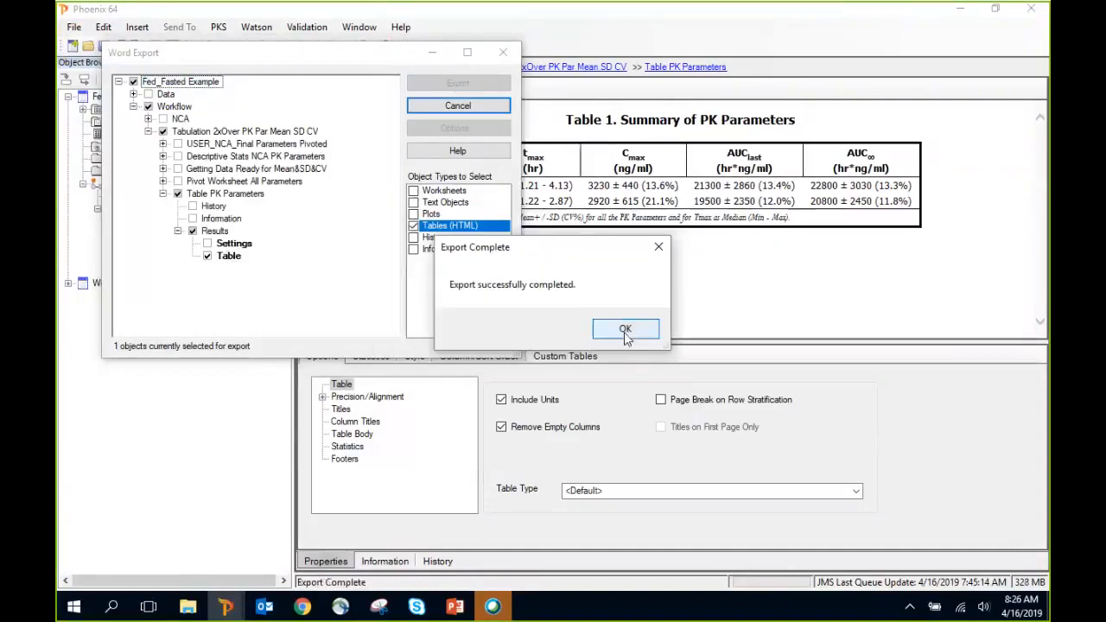
pyautogui.click(626, 333)
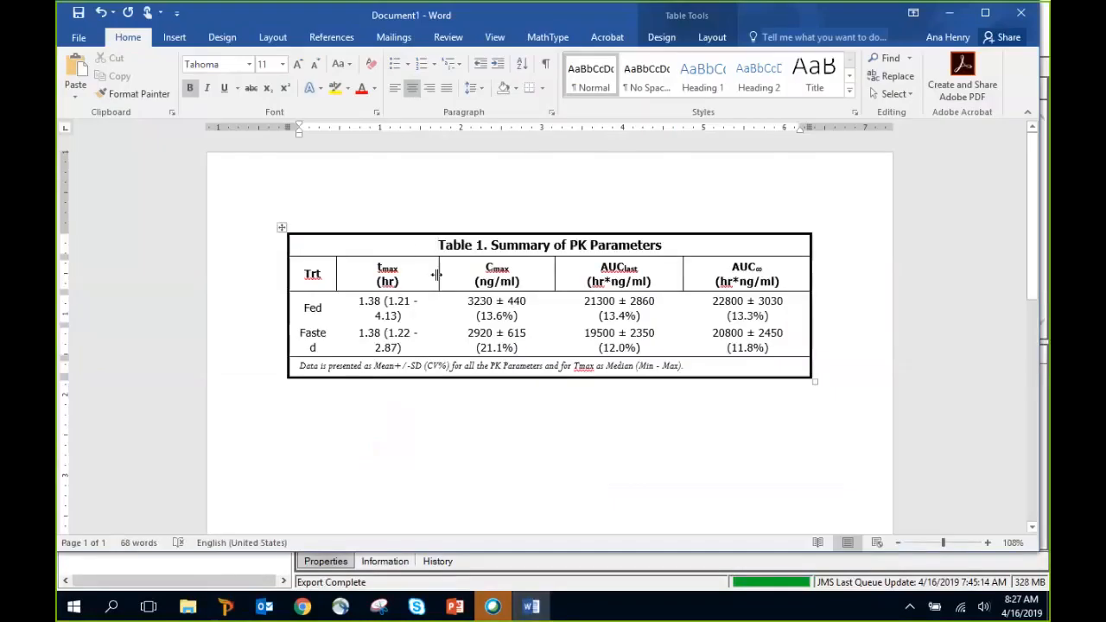
# Widen the columns of the exported Word table so each entry fits on one line, and close the document without saving.
pyautogui.click(428, 274)
pyautogui.moveTo(438, 128); pyautogui.dragTo(448, 128)
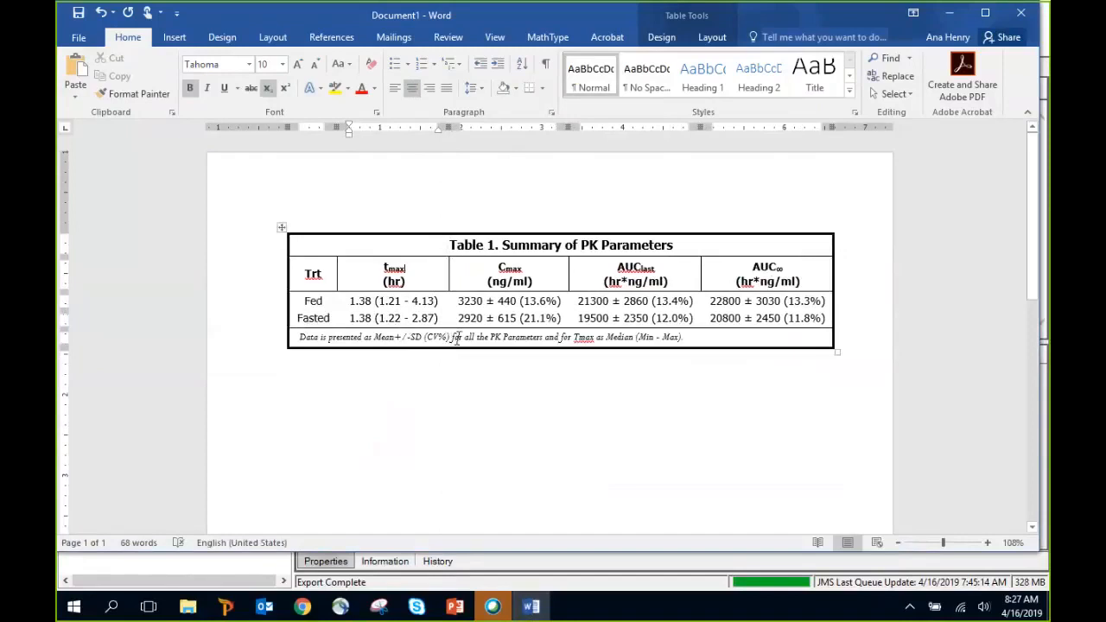
pyautogui.click(1021, 12)
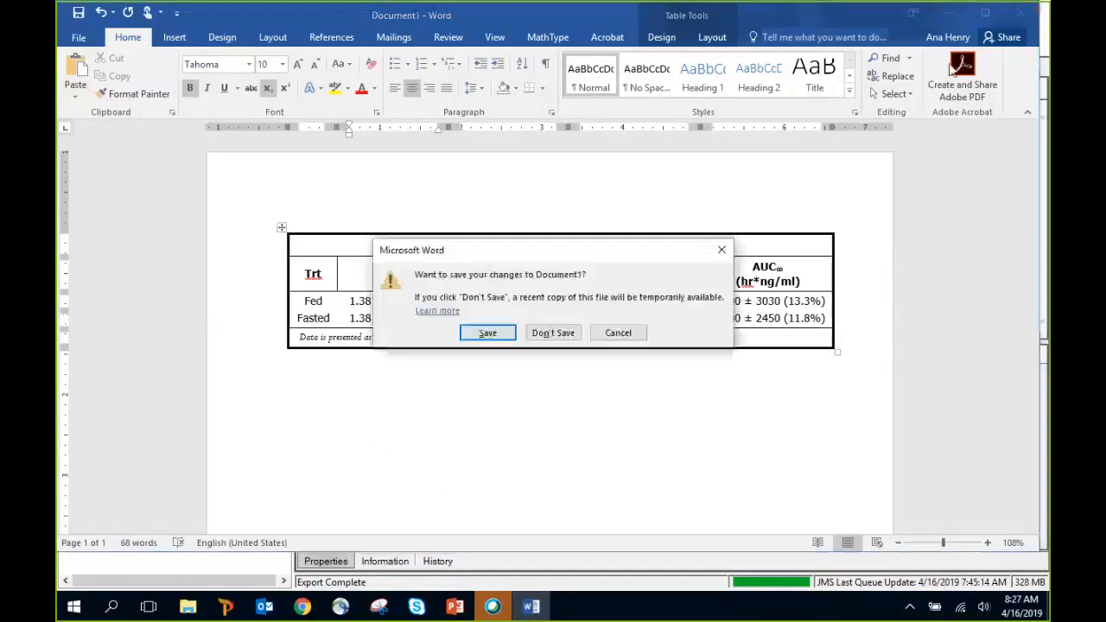
pyautogui.click(536, 336)
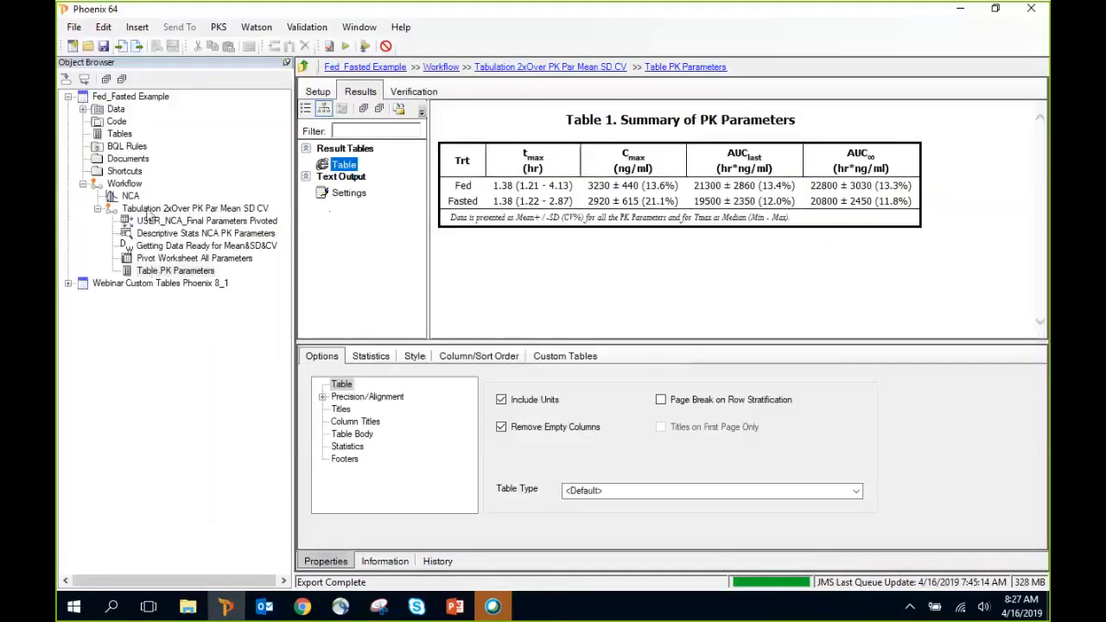
# Insert a Reporter object into the Tabulation 2xOver PK Par Mean SD CV workflow.
pyautogui.click(135, 30)
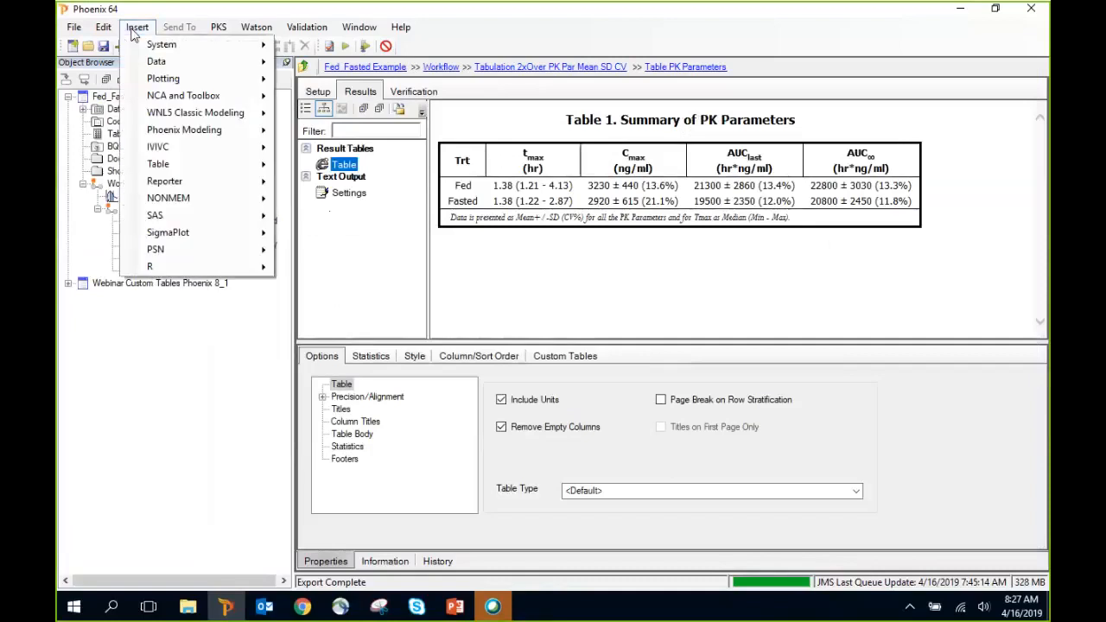
pyautogui.moveTo(216, 181)
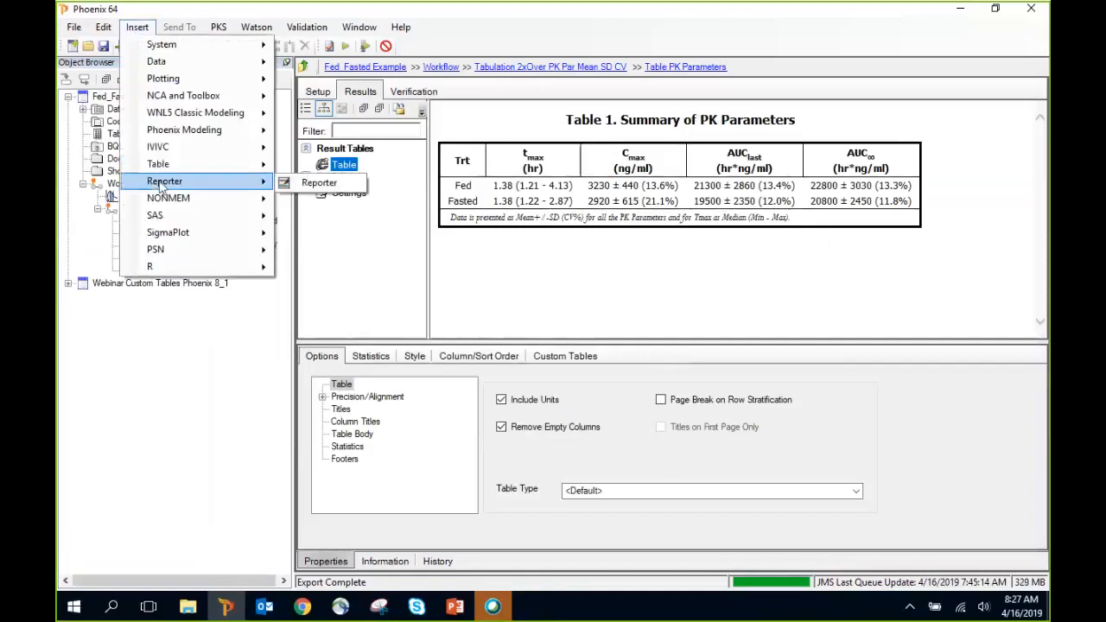
pyautogui.click(315, 183)
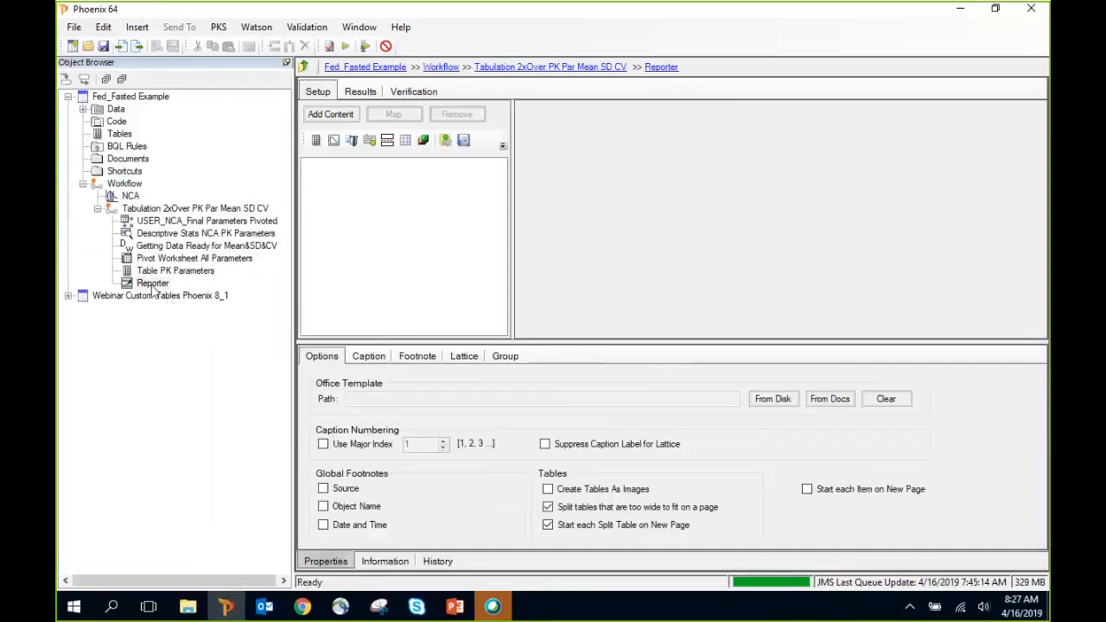
# Add an empty table entry and the Result Tables Table item of Table PK Parameters to the Reporter's content.
pyautogui.click(327, 147)
pyautogui.click(328, 114)
pyautogui.click(337, 208)
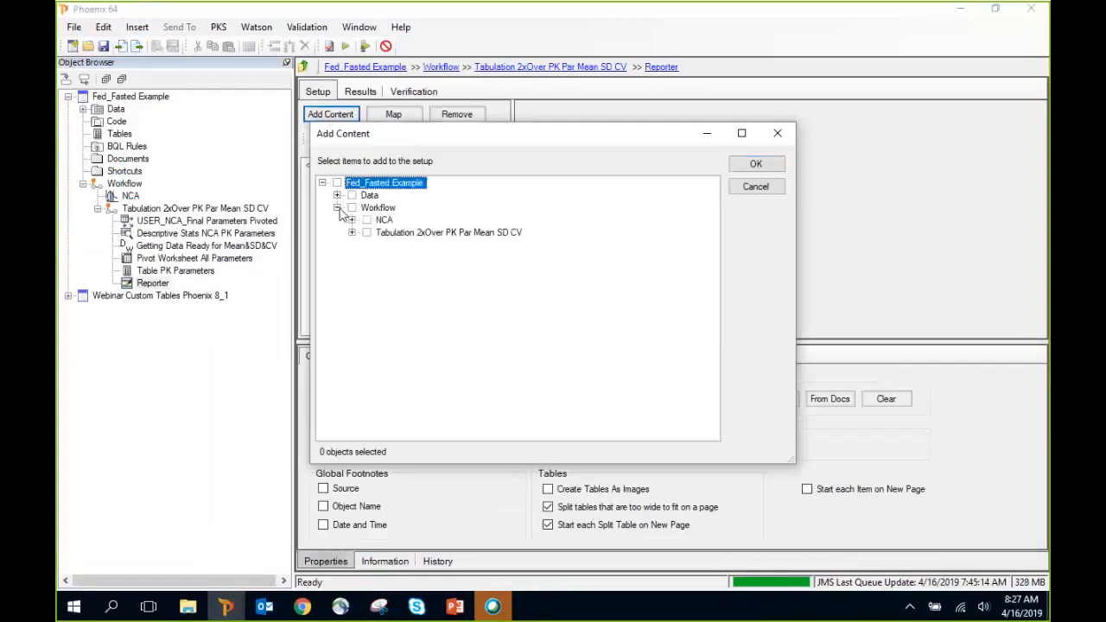
pyautogui.click(352, 232)
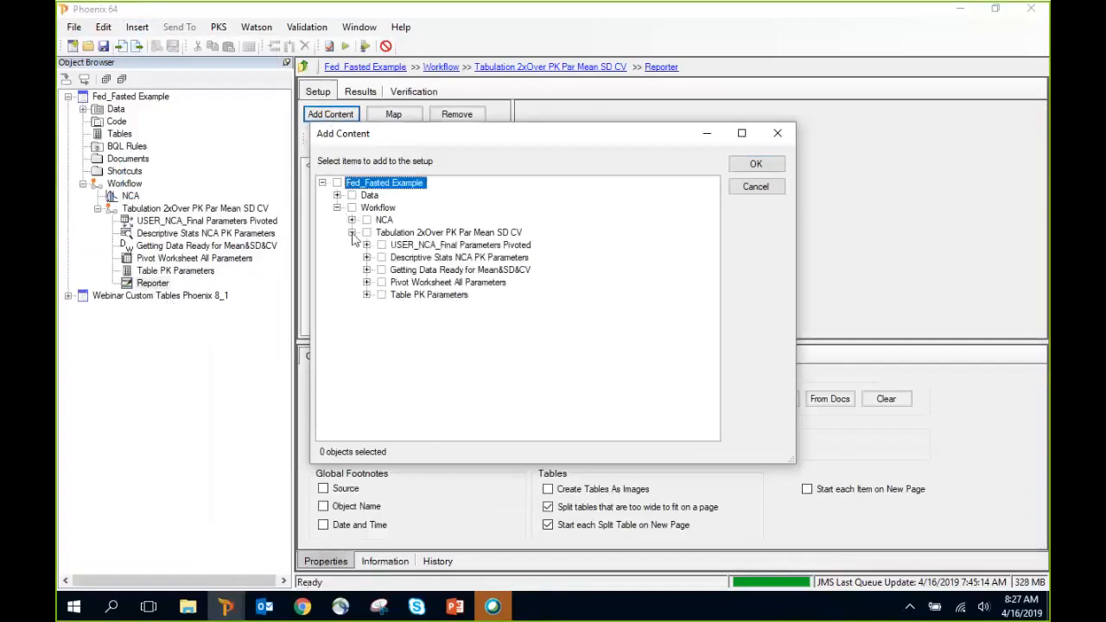
pyautogui.click(367, 294)
pyautogui.click(396, 307)
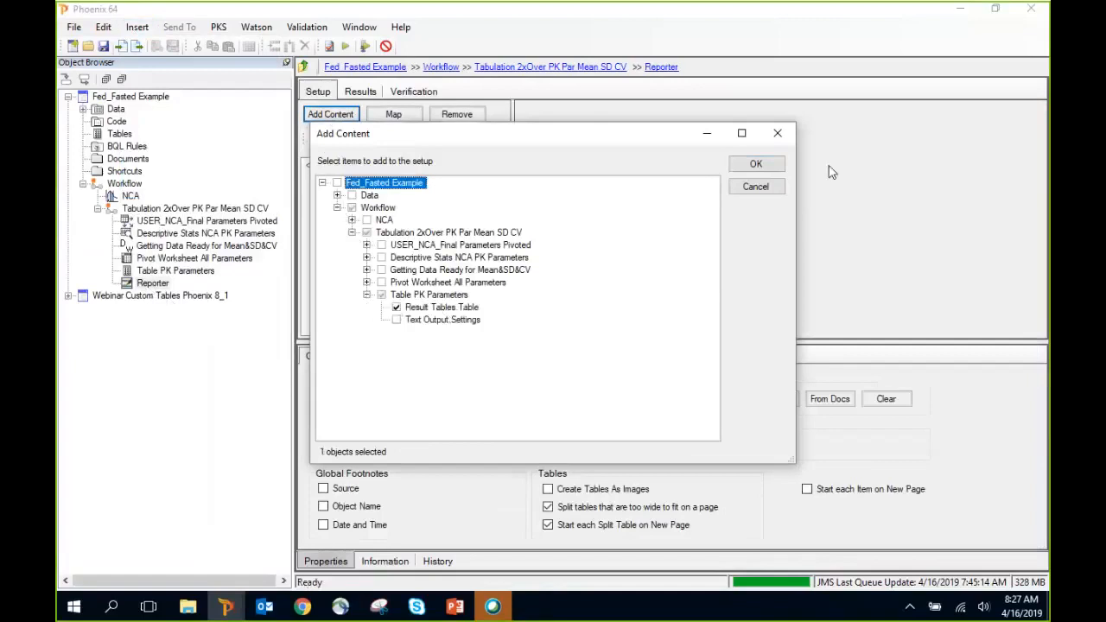
pyautogui.click(755, 163)
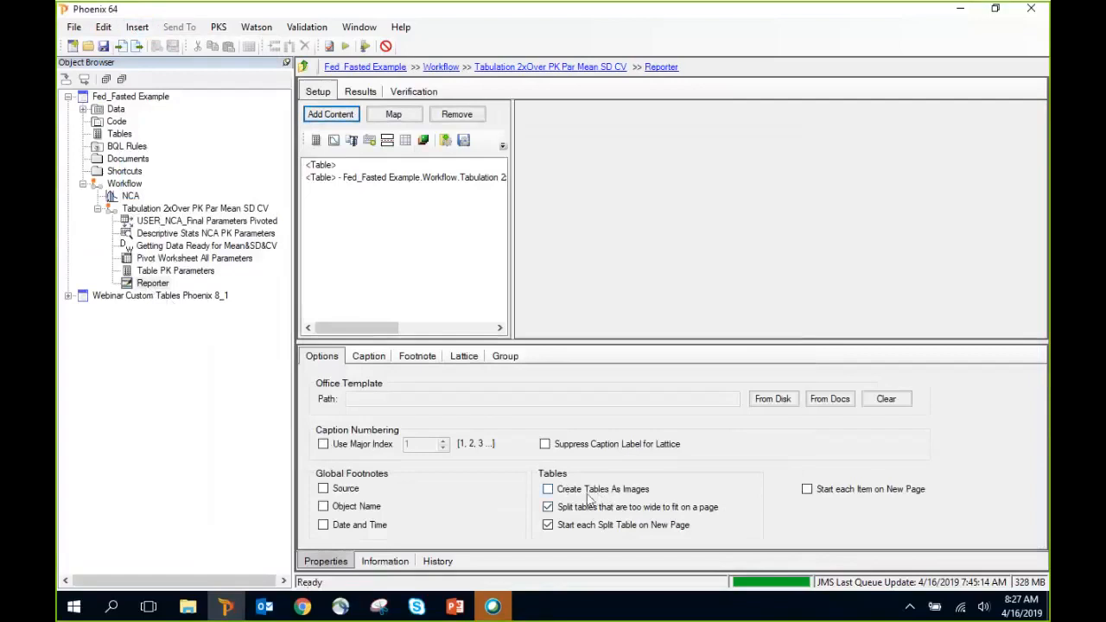
# Execute the Reporter with tables created as images, and view the generated report in the external viewer before closing it.
pyautogui.click(548, 490)
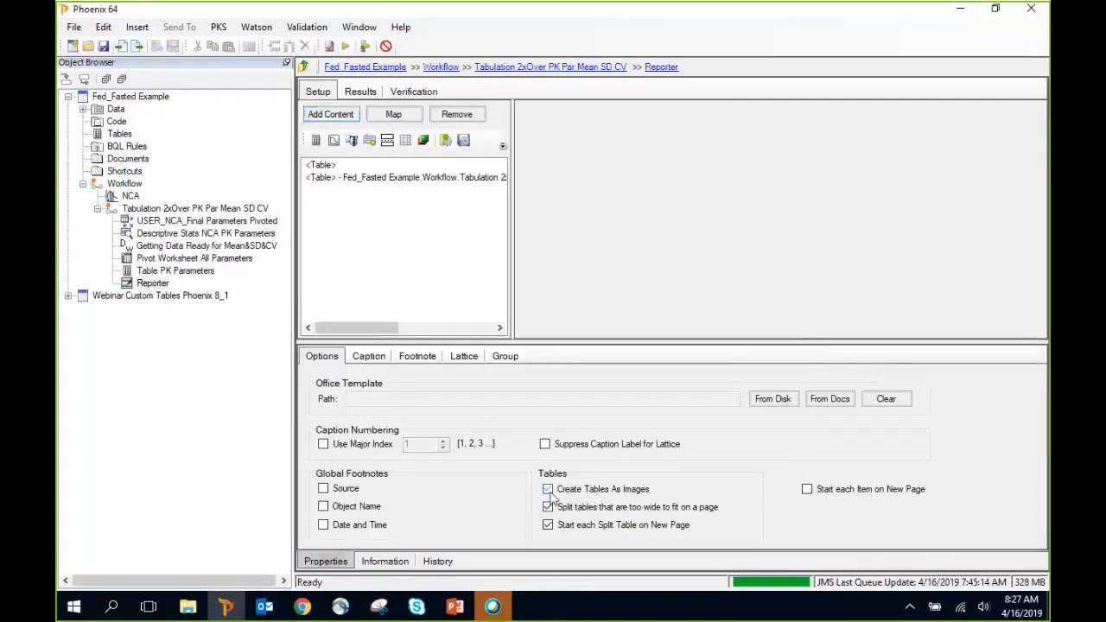
pyautogui.click(344, 48)
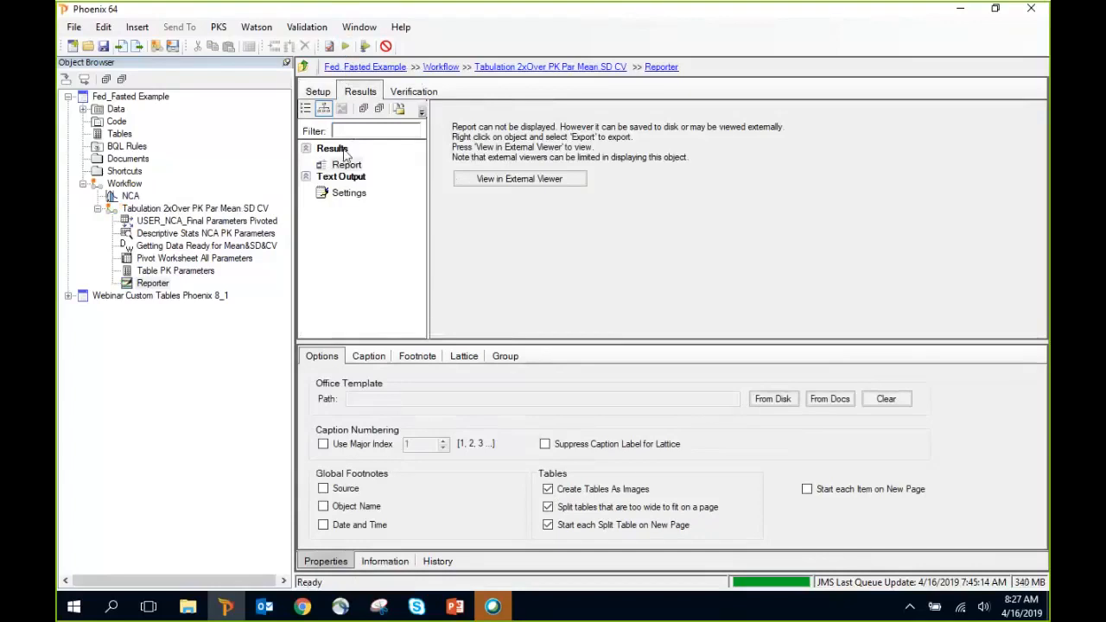
pyautogui.click(498, 181)
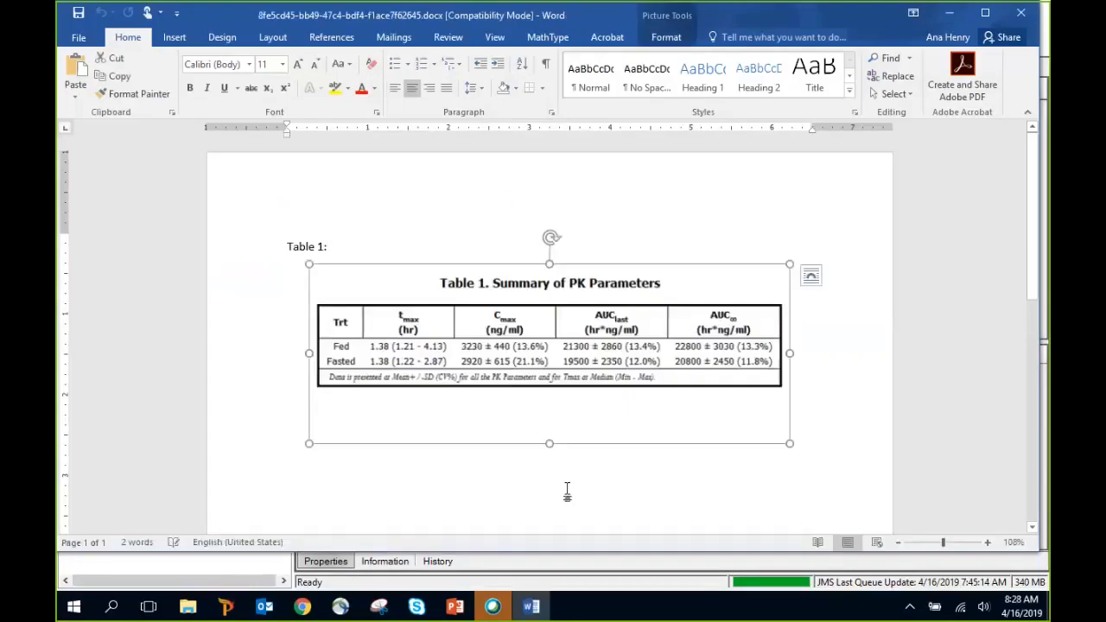
pyautogui.click(1022, 17)
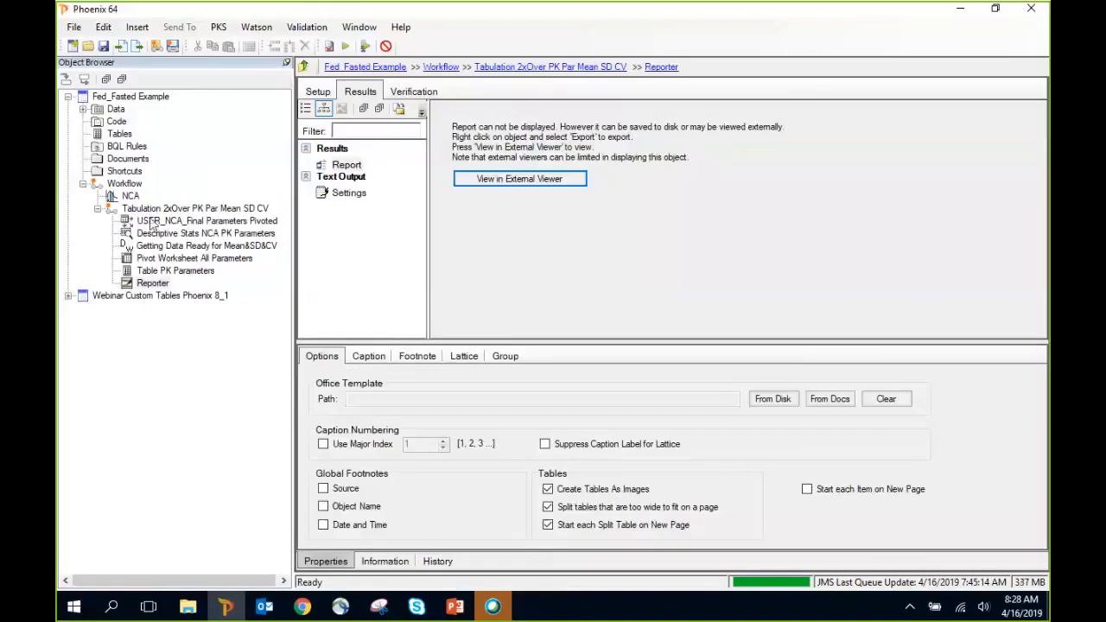